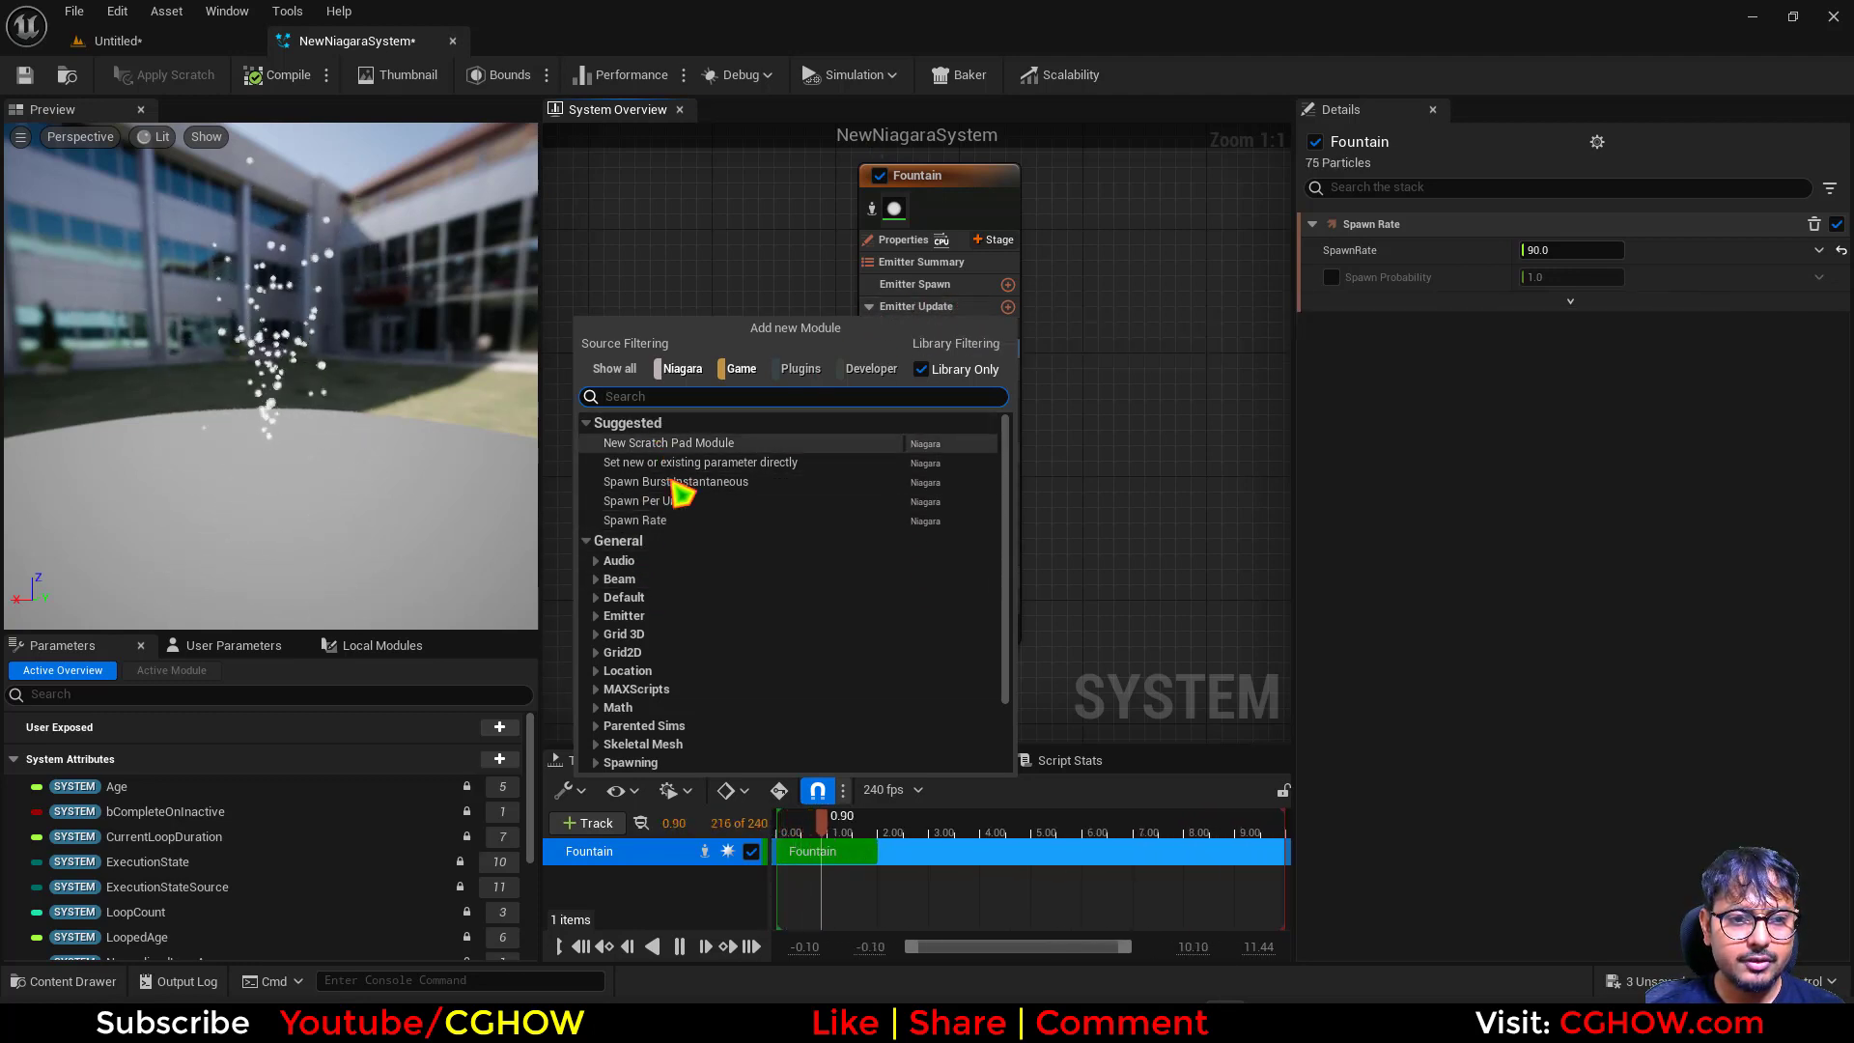
- Examine the Spawning modules available for the Fountain emitter's update stage
{"action": "scroll", "coordinate": [688, 541], "scroll_direction": "down", "scroll_amount": 2}
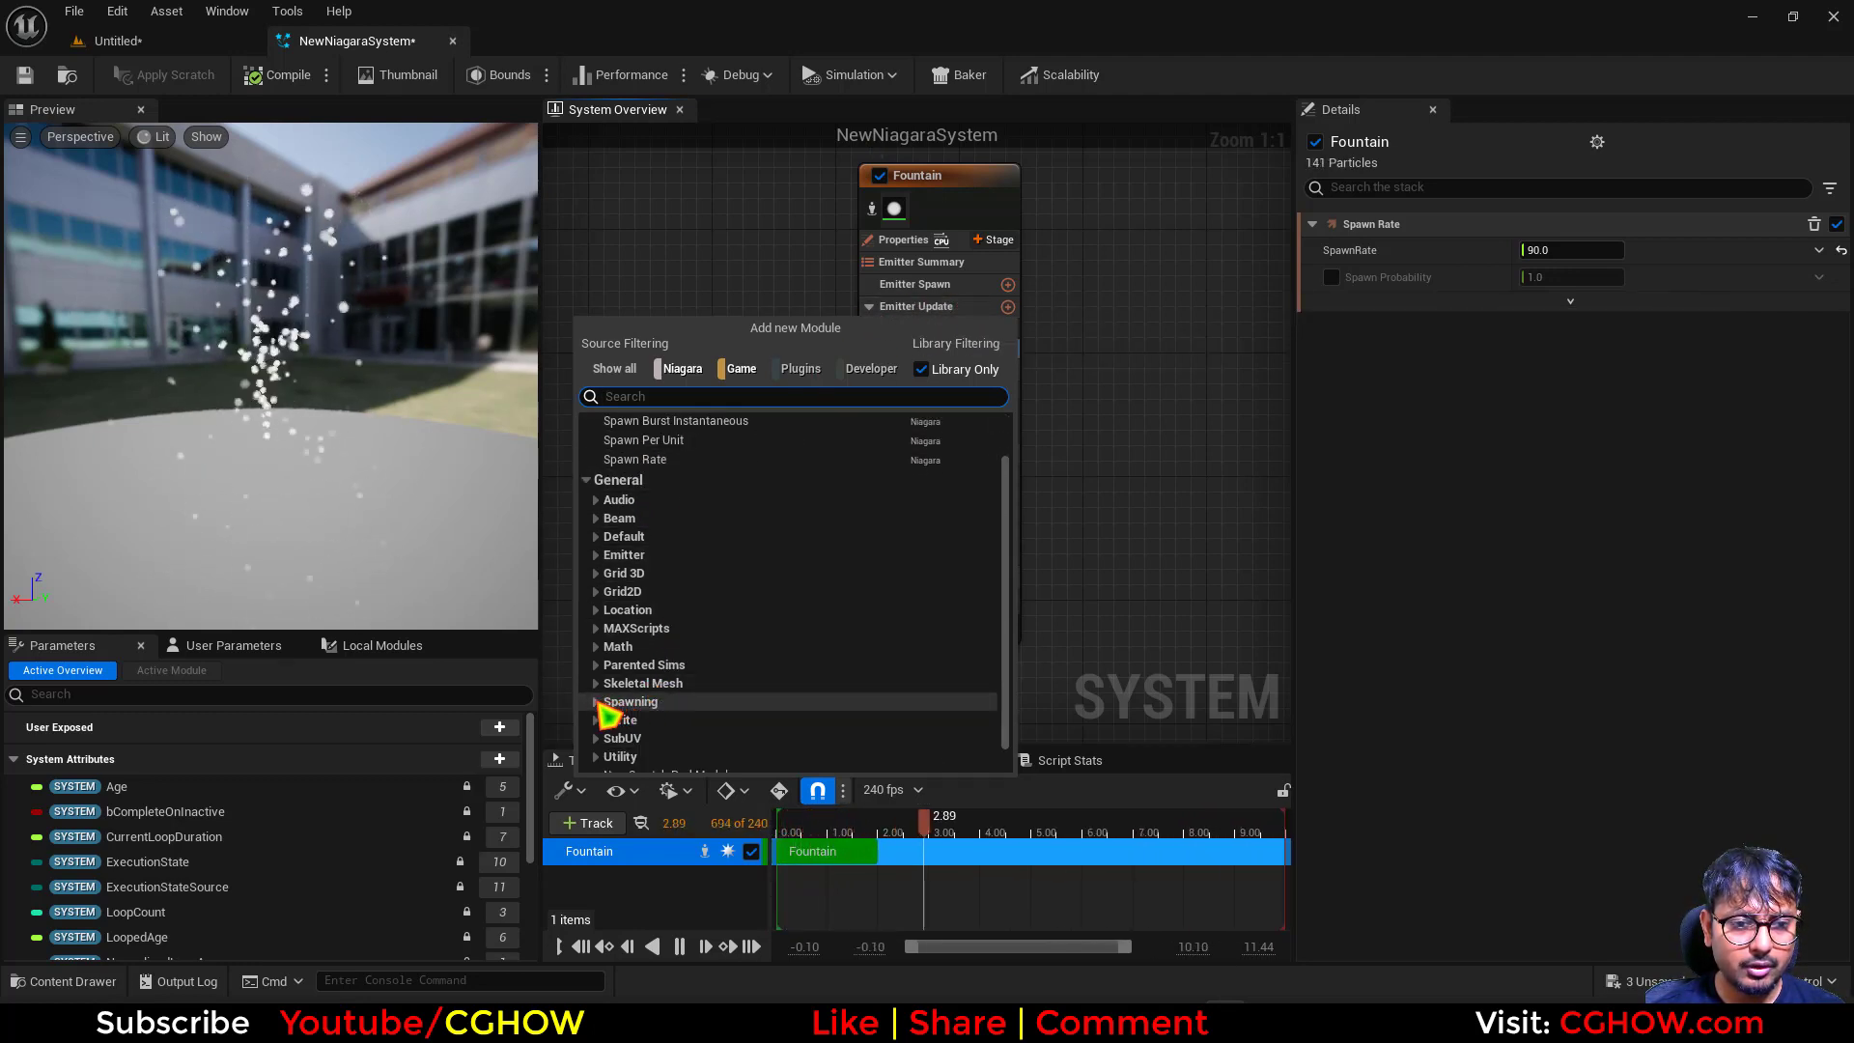
{"action": "left_click", "coordinate": [598, 703]}
{"action": "scroll", "coordinate": [714, 627], "scroll_direction": "down", "scroll_amount": 3}
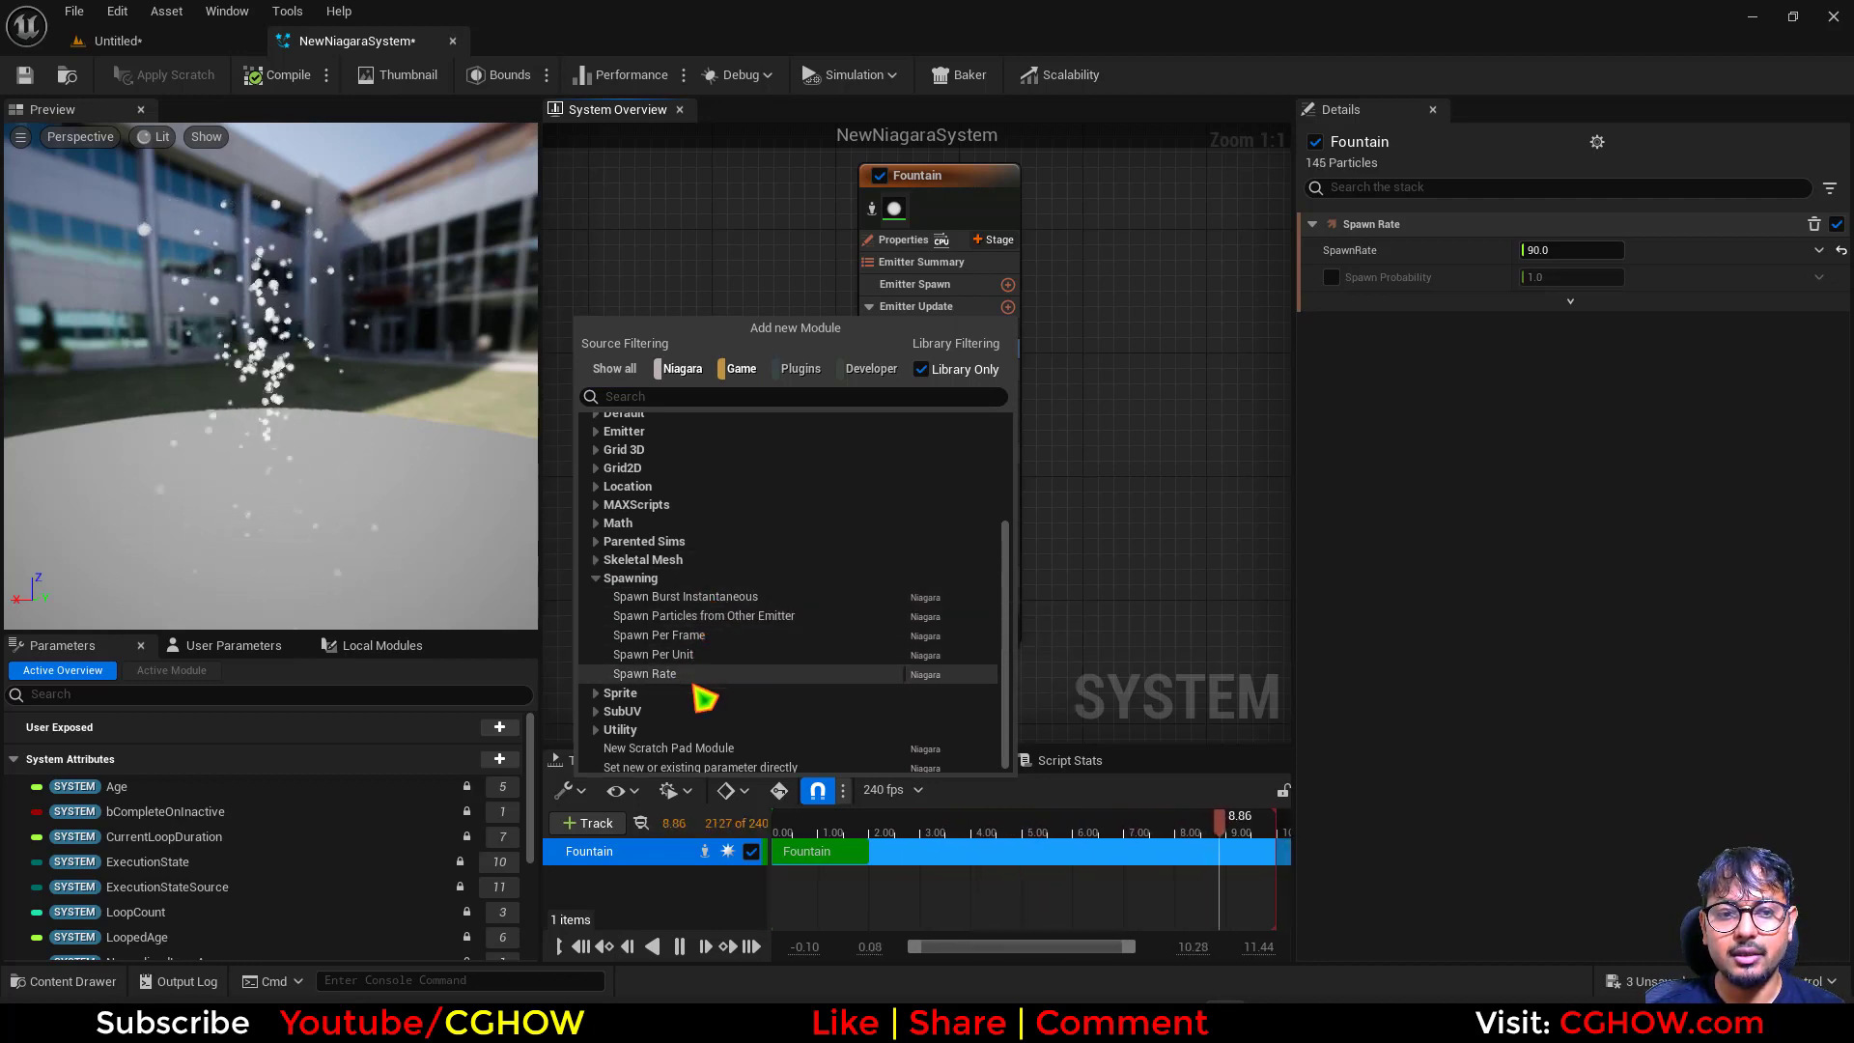
{"action": "left_click", "coordinate": [1136, 386]}
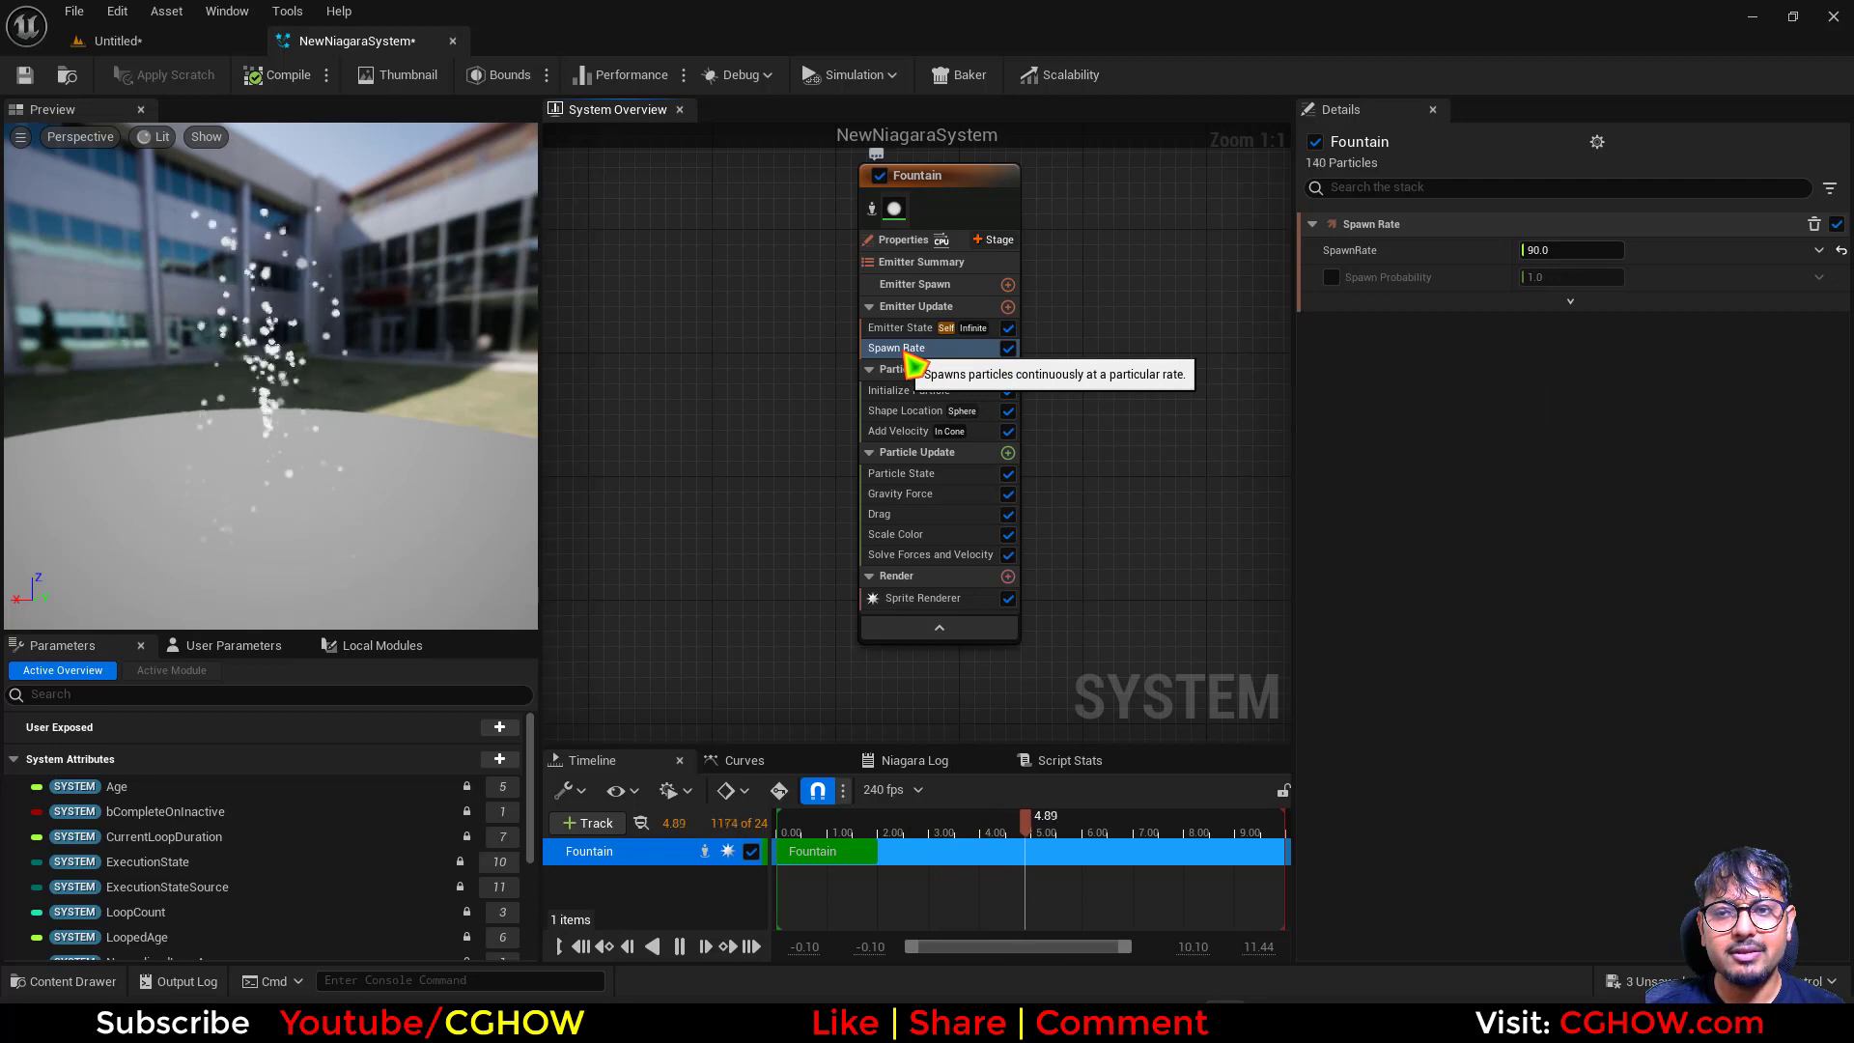
- Try a SpawnRate of 1, raise it to 100, and reveal the Spawn Rate module's advanced options
{"action": "left_click", "coordinate": [1536, 253]}
{"action": "type", "text": "1"}
{"action": "key", "text": "Return"}
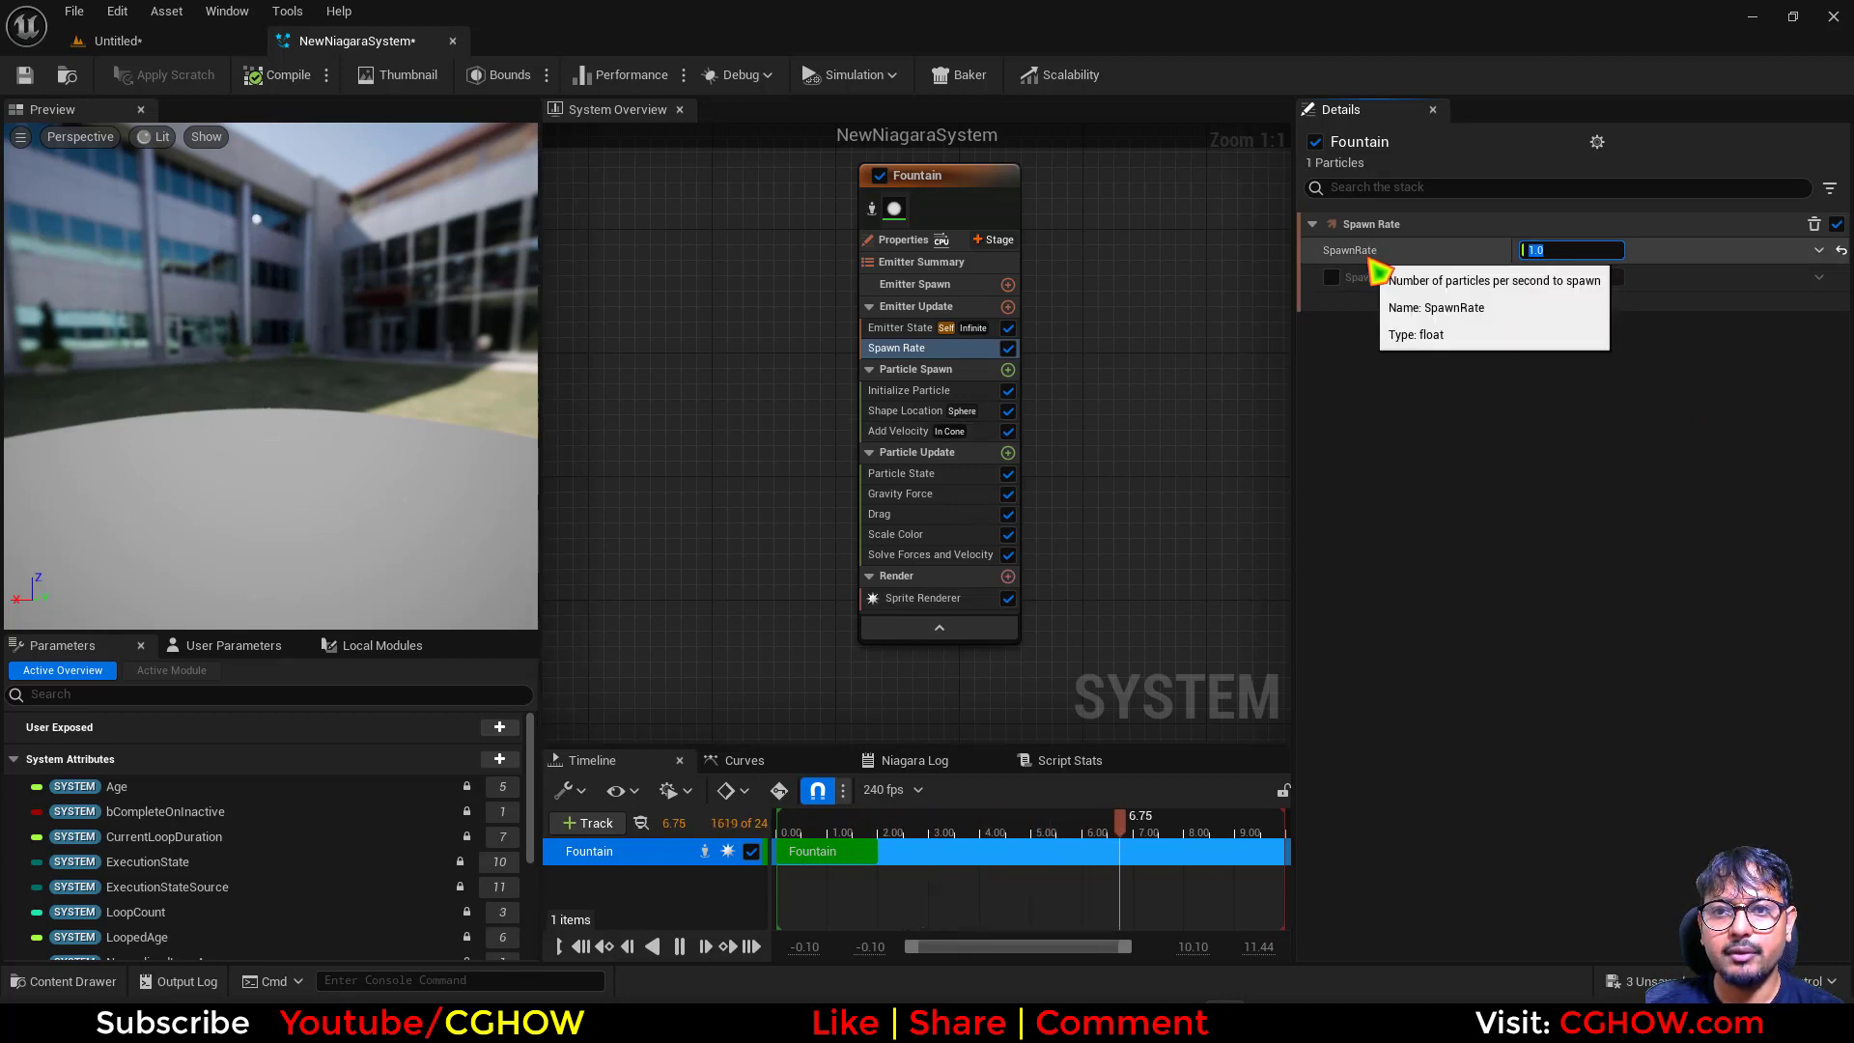
{"action": "type", "text": "1"}
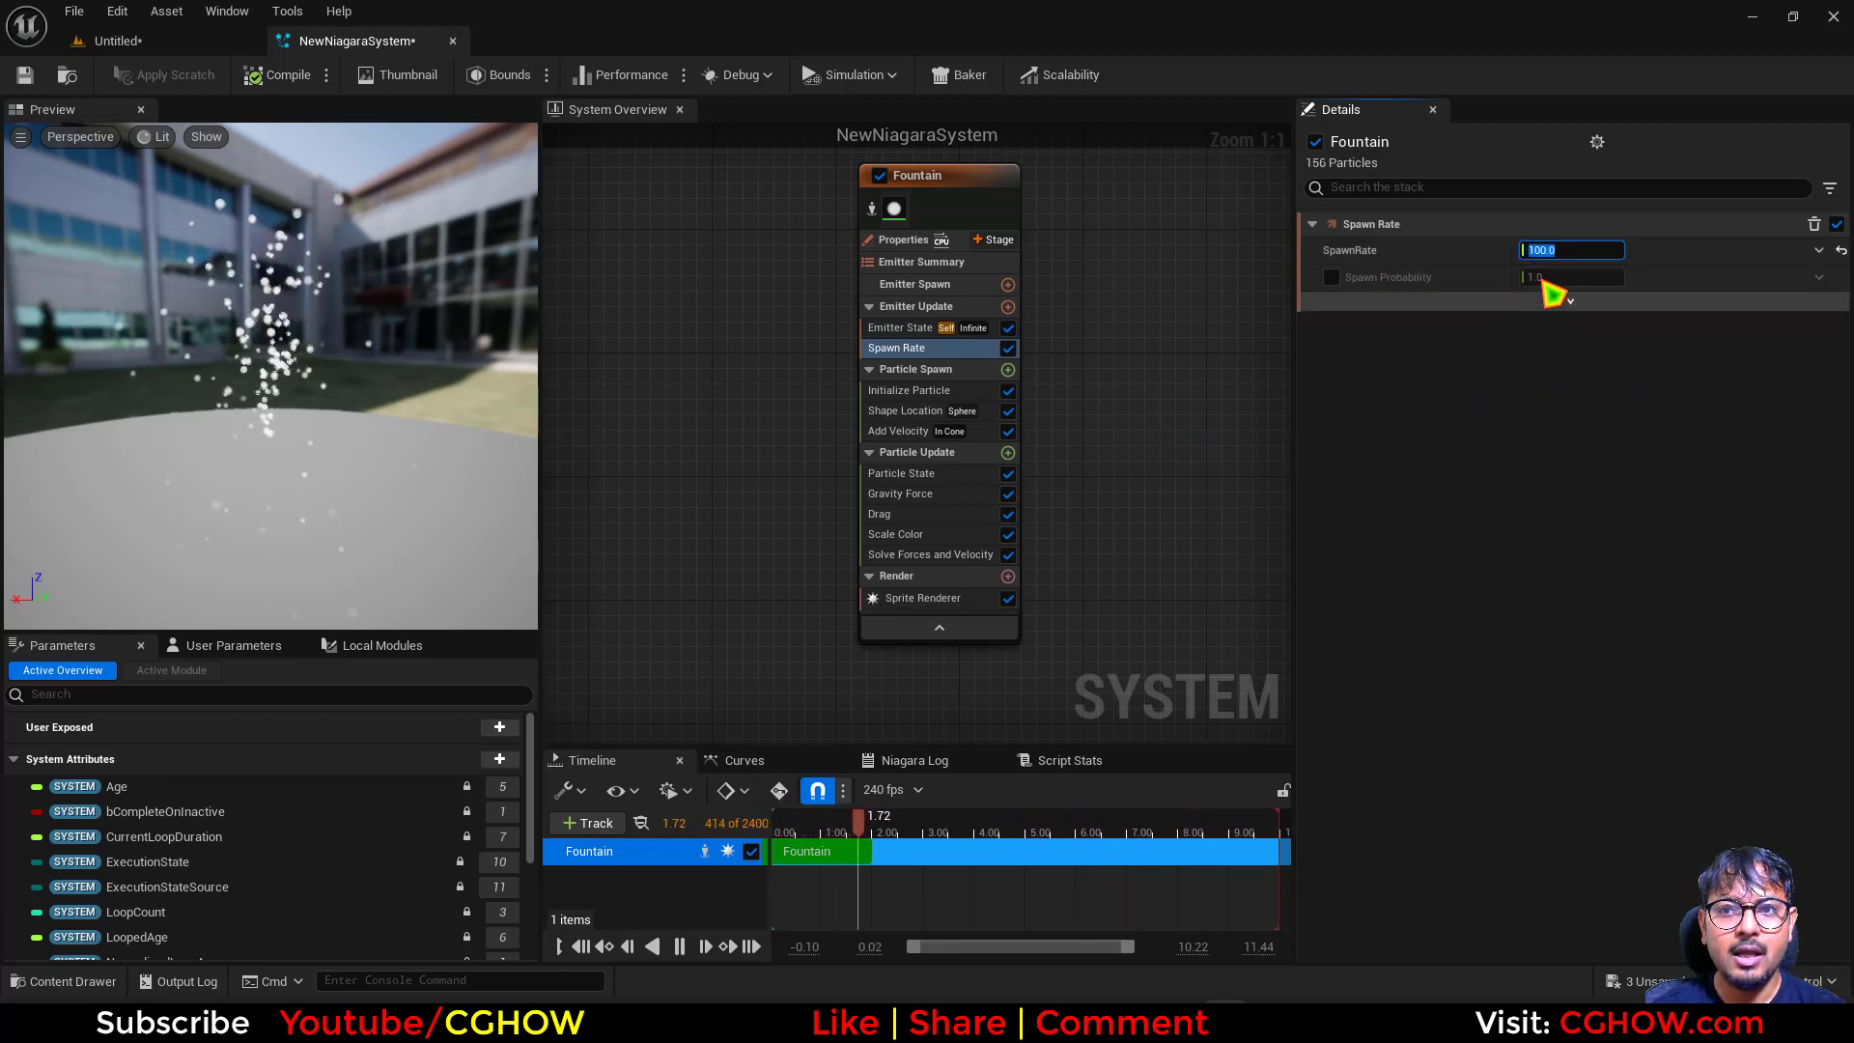
{"action": "left_click", "coordinate": [1571, 302]}
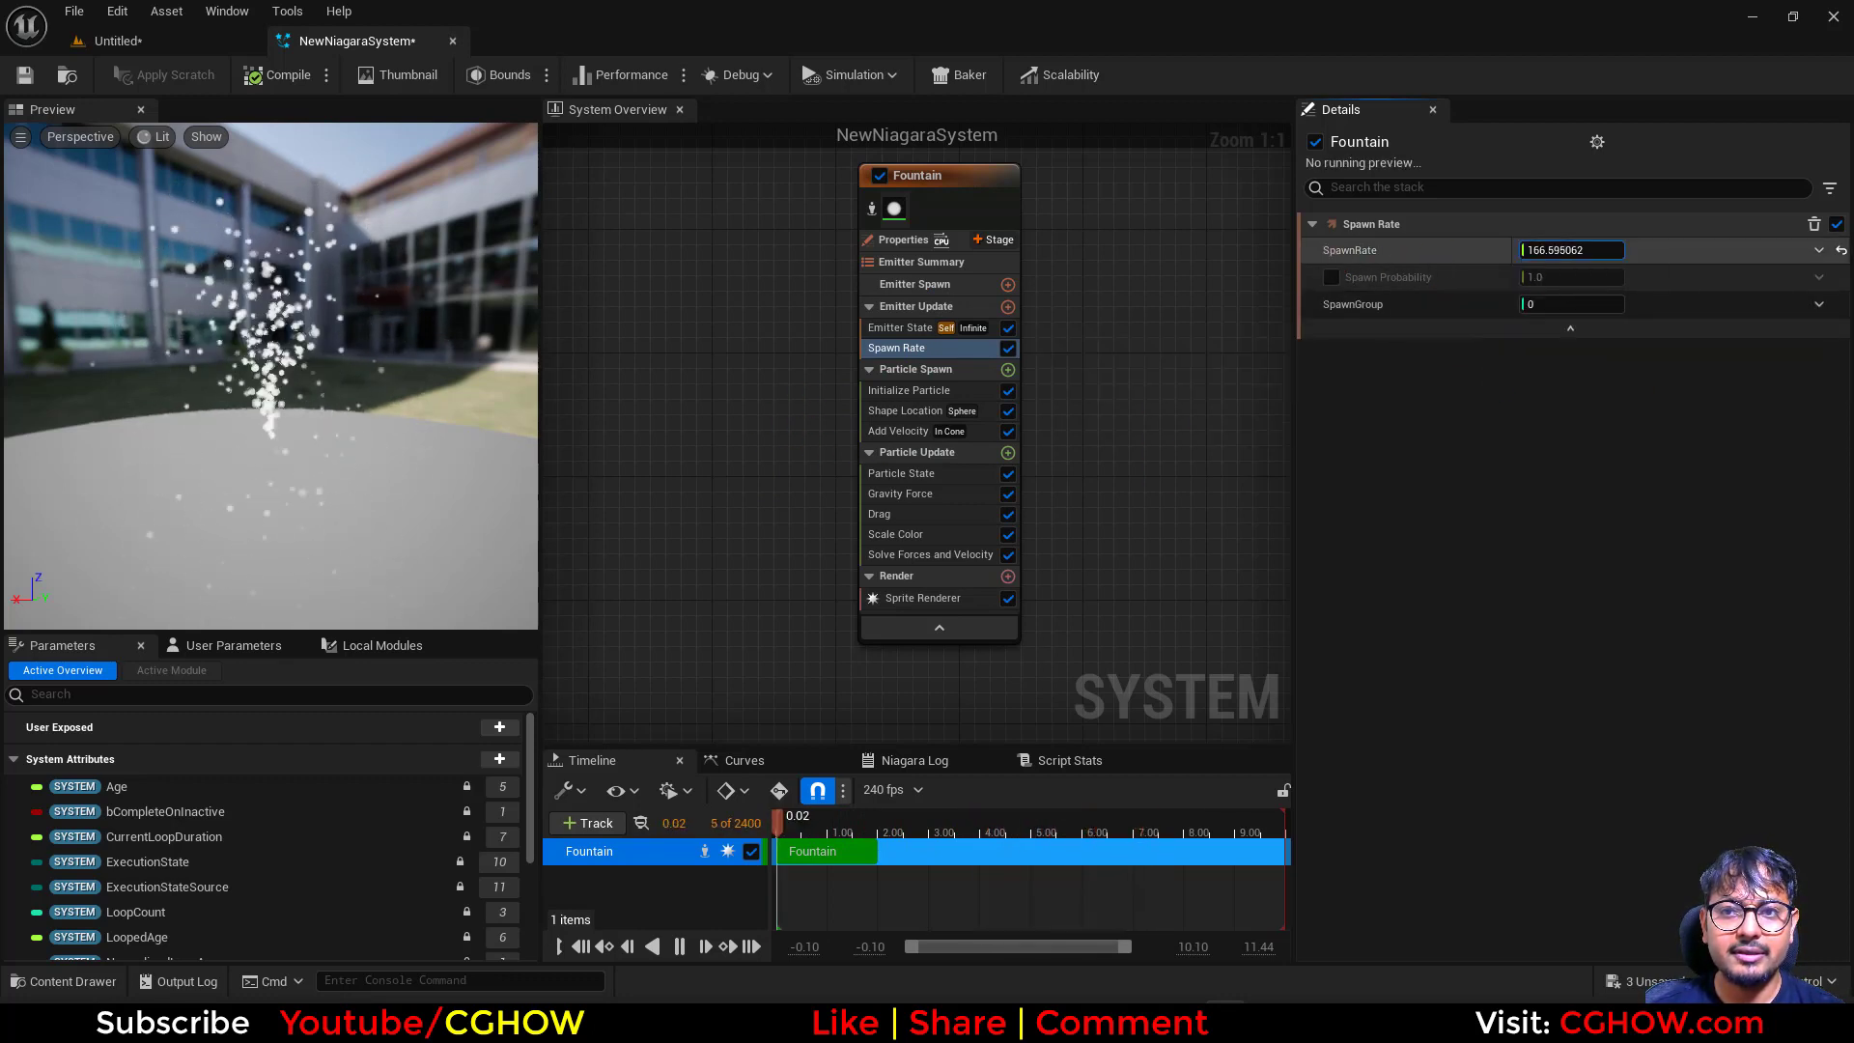
- Scrub the SpawnRate up to about 348 and return it to 100
{"action": "left_click_drag", "start_coordinate": [1572, 251], "coordinate": [1602, 250]}
{"action": "left_click", "coordinate": [1593, 252]}
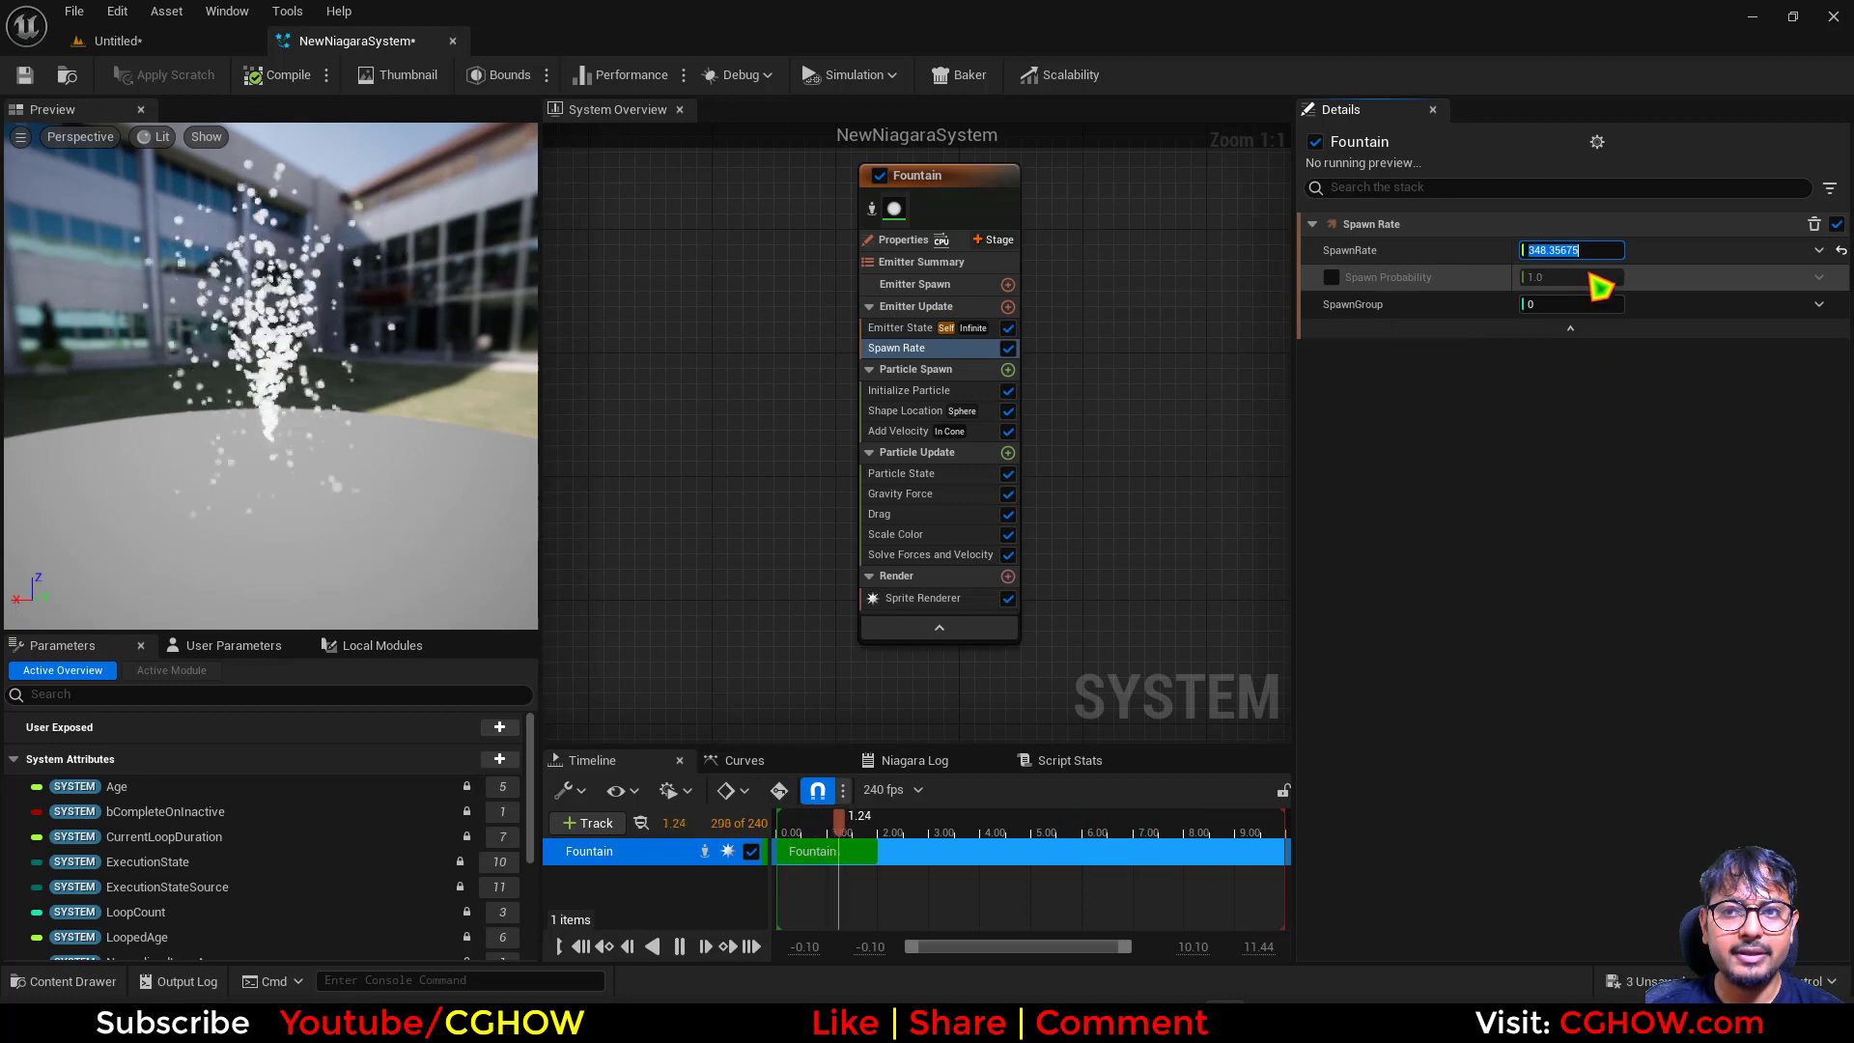
{"action": "type", "text": "100"}
{"action": "key", "text": "Return"}
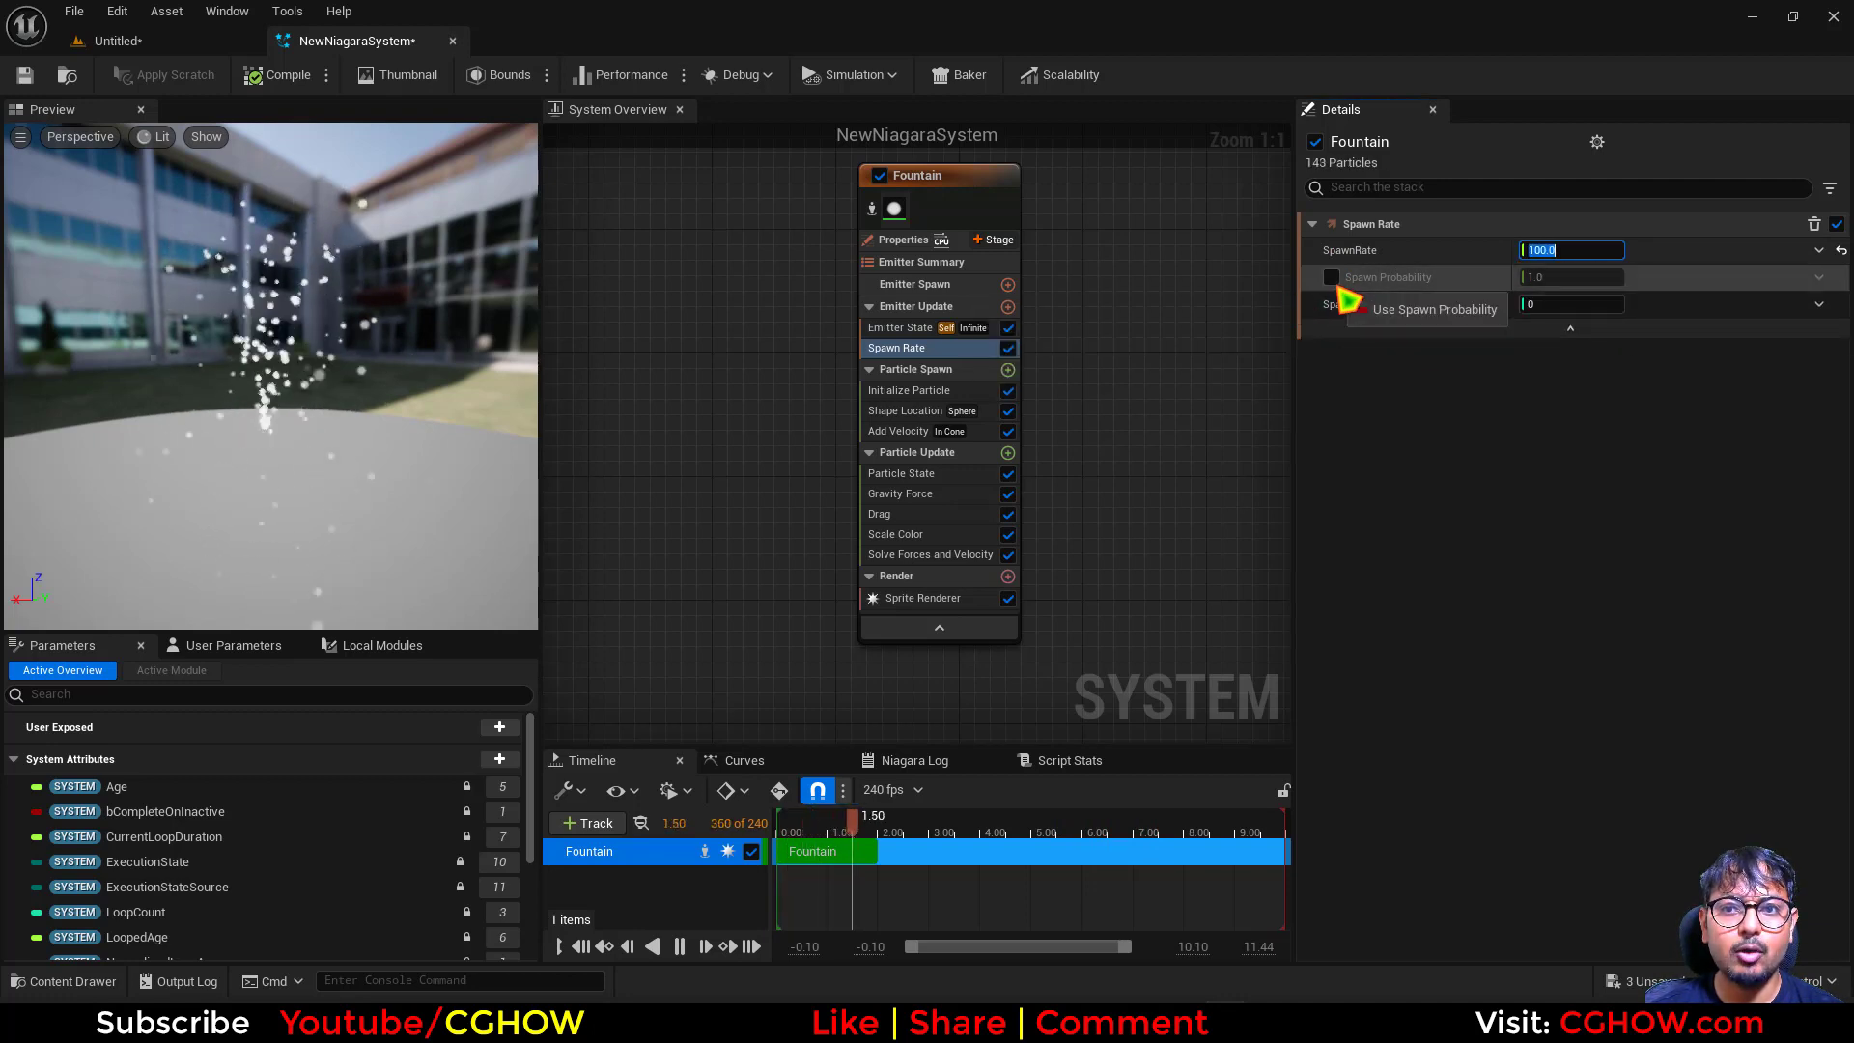
- Enable Spawn Probability, try it at 0.5 and 0.1, and return it to 1
{"action": "left_click", "coordinate": [1331, 277]}
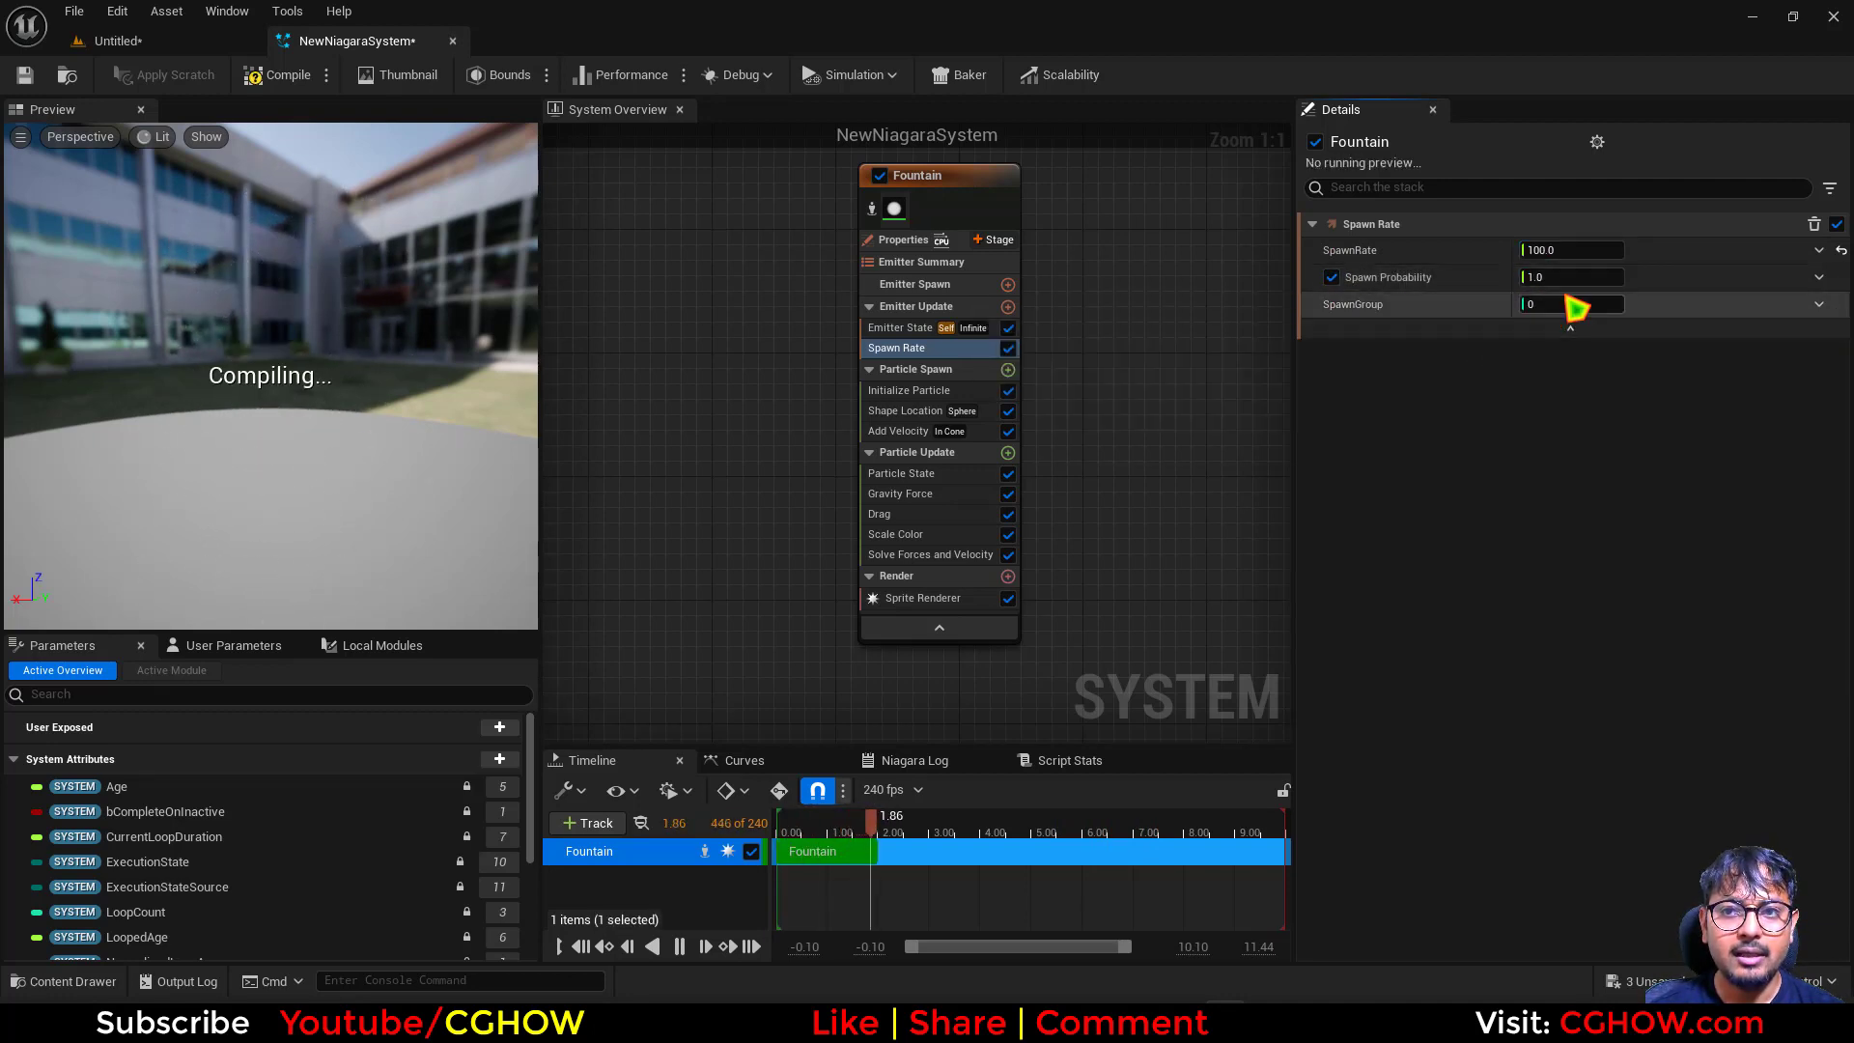
{"action": "left_click", "coordinate": [1565, 277]}
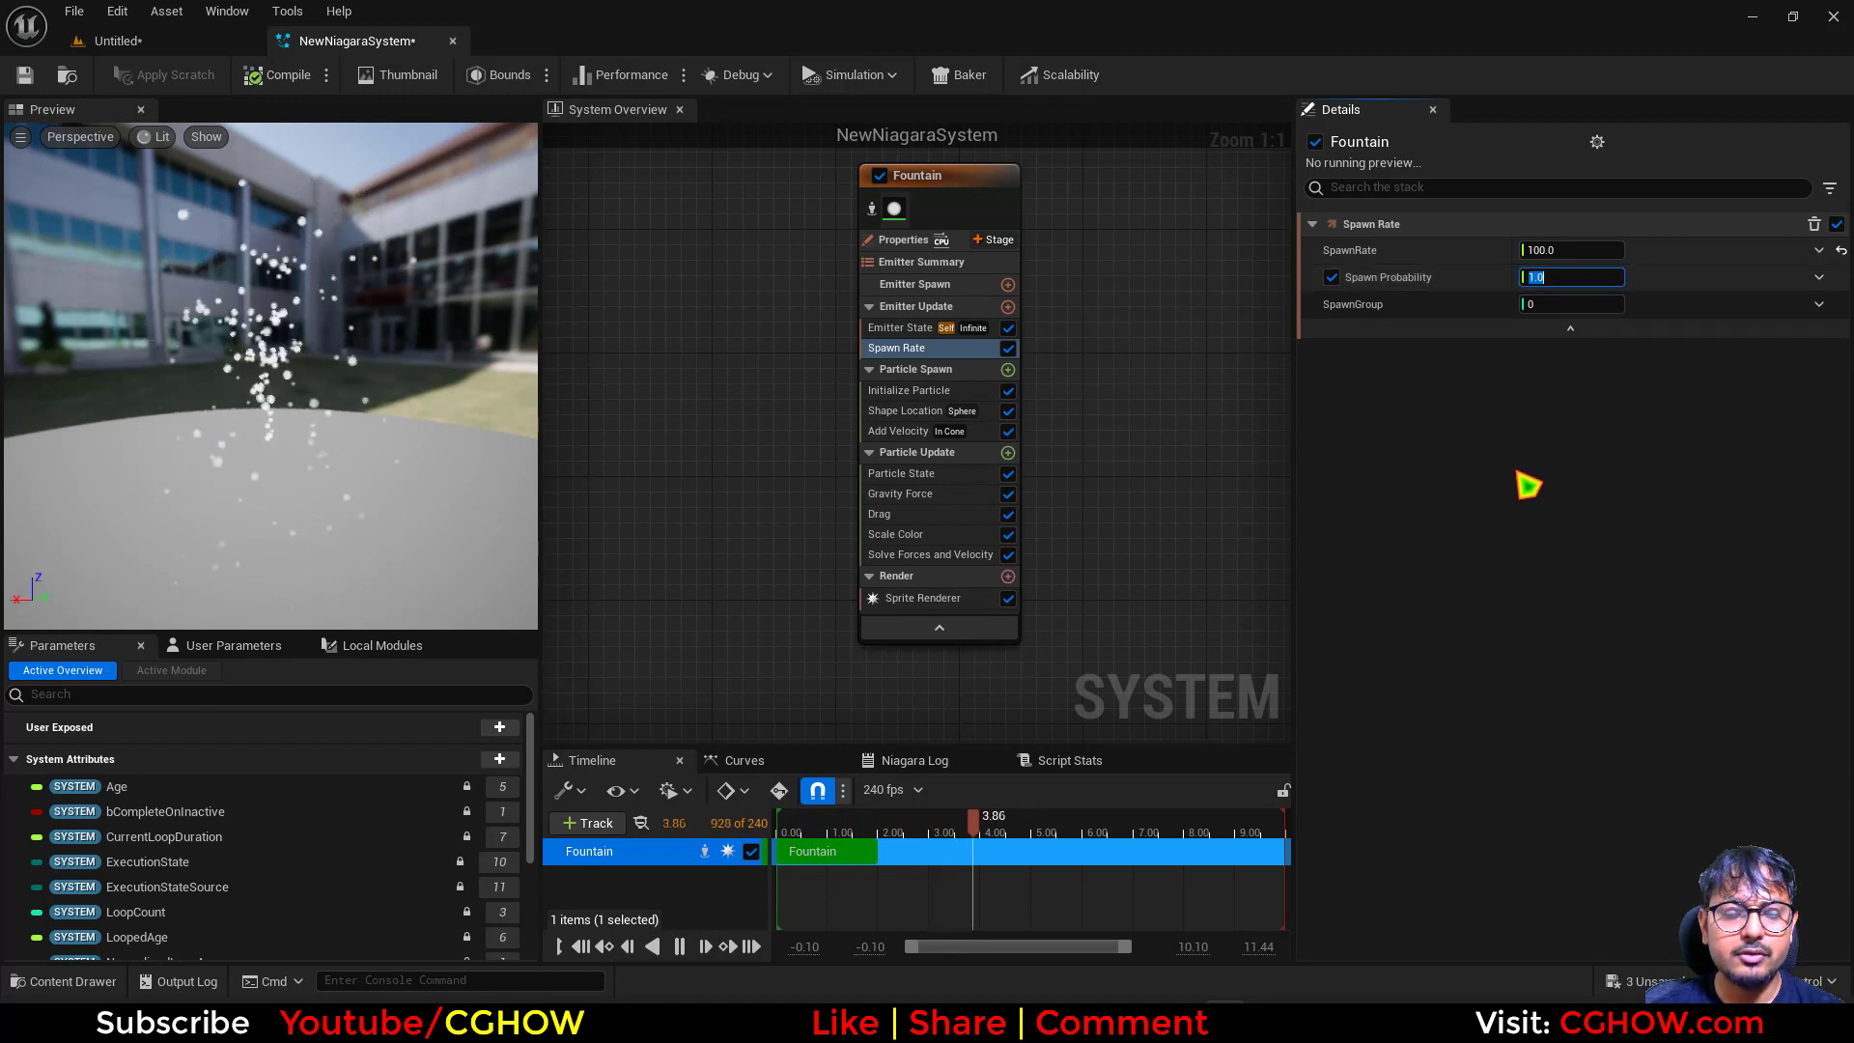
{"action": "left_click", "coordinate": [1542, 249]}
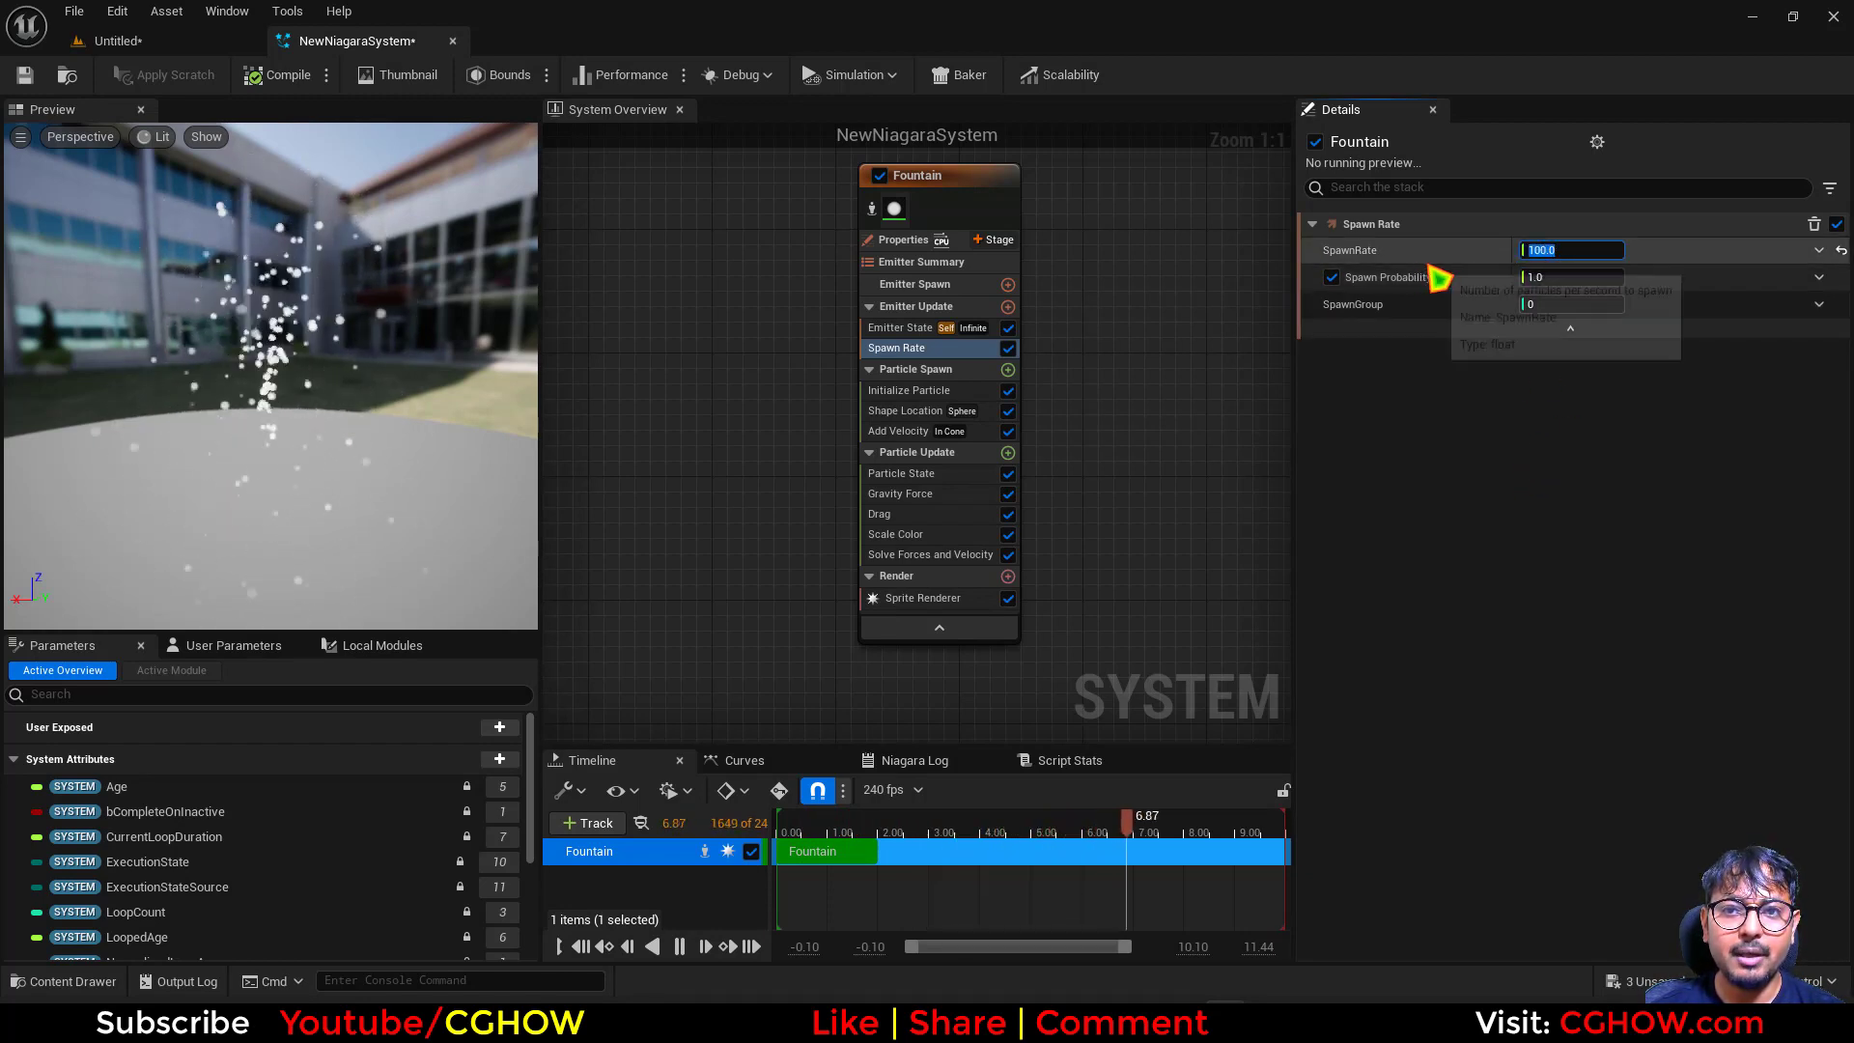
{"action": "left_click", "coordinate": [1537, 280]}
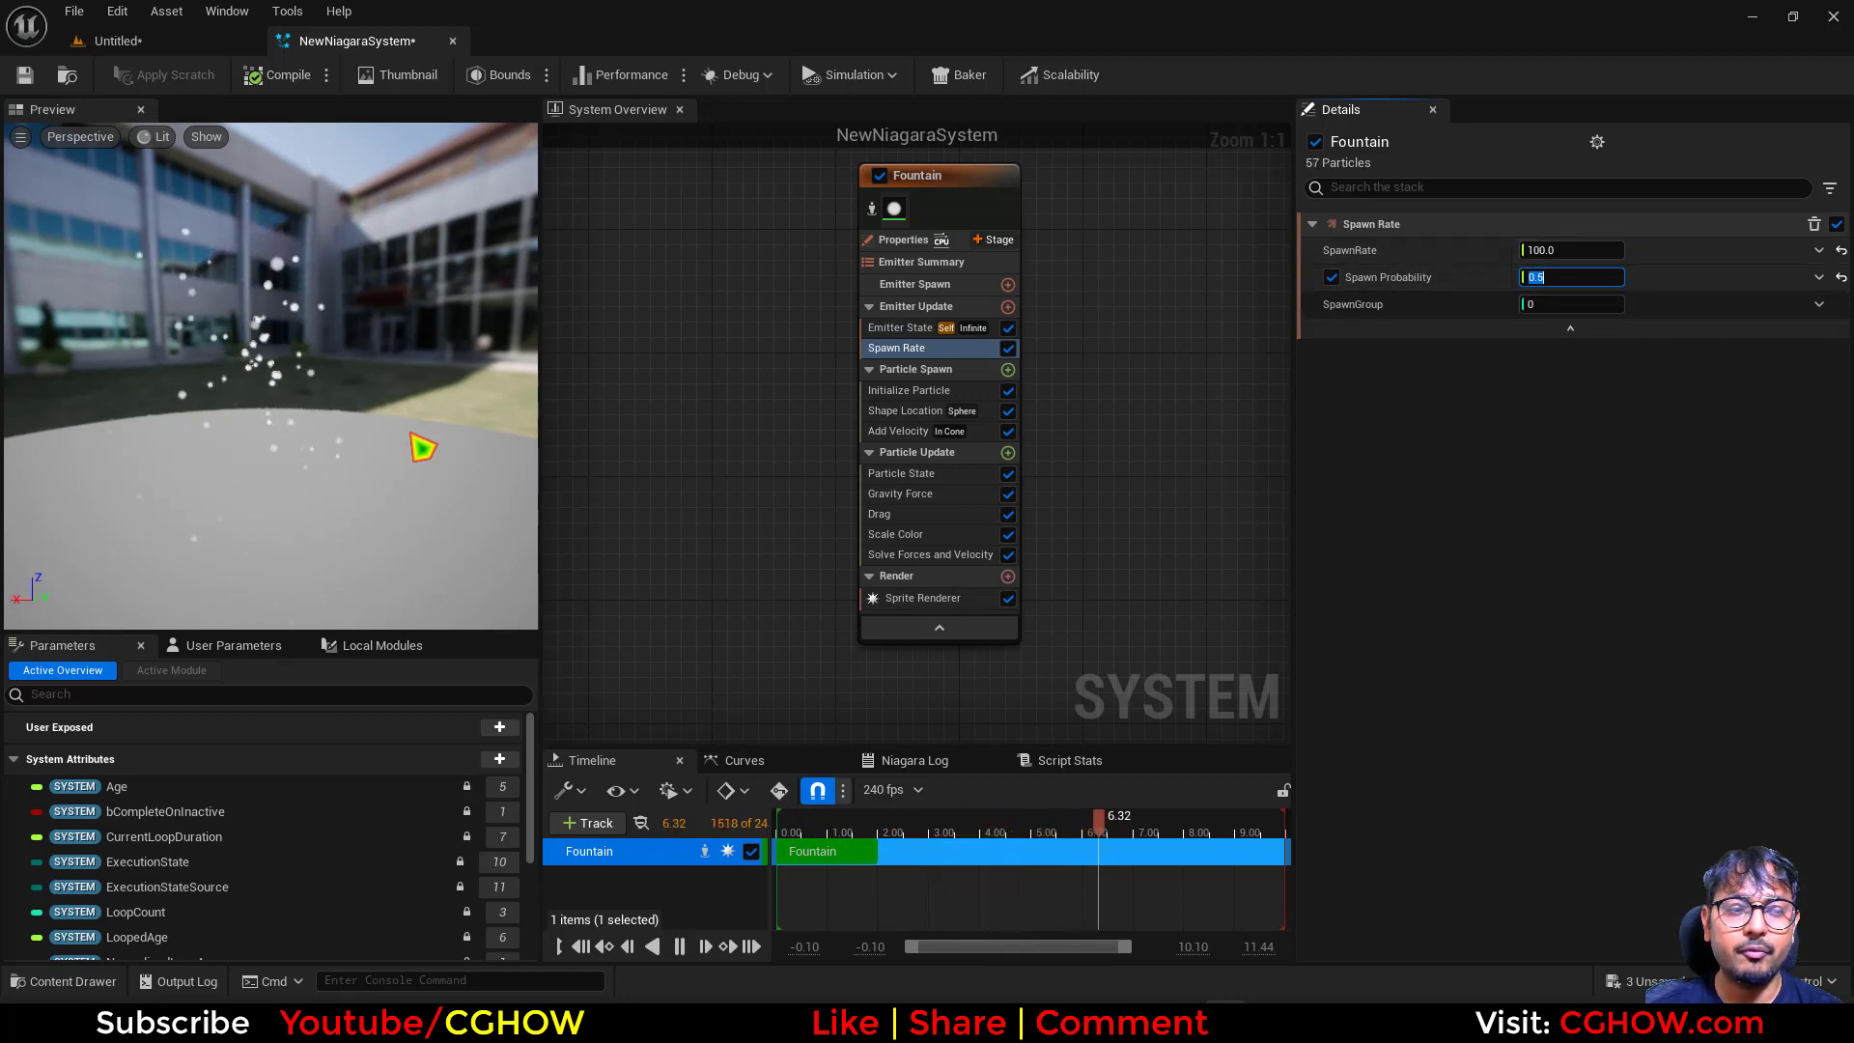
{"action": "type", "text": "0.1"}
{"action": "key", "text": "Return"}
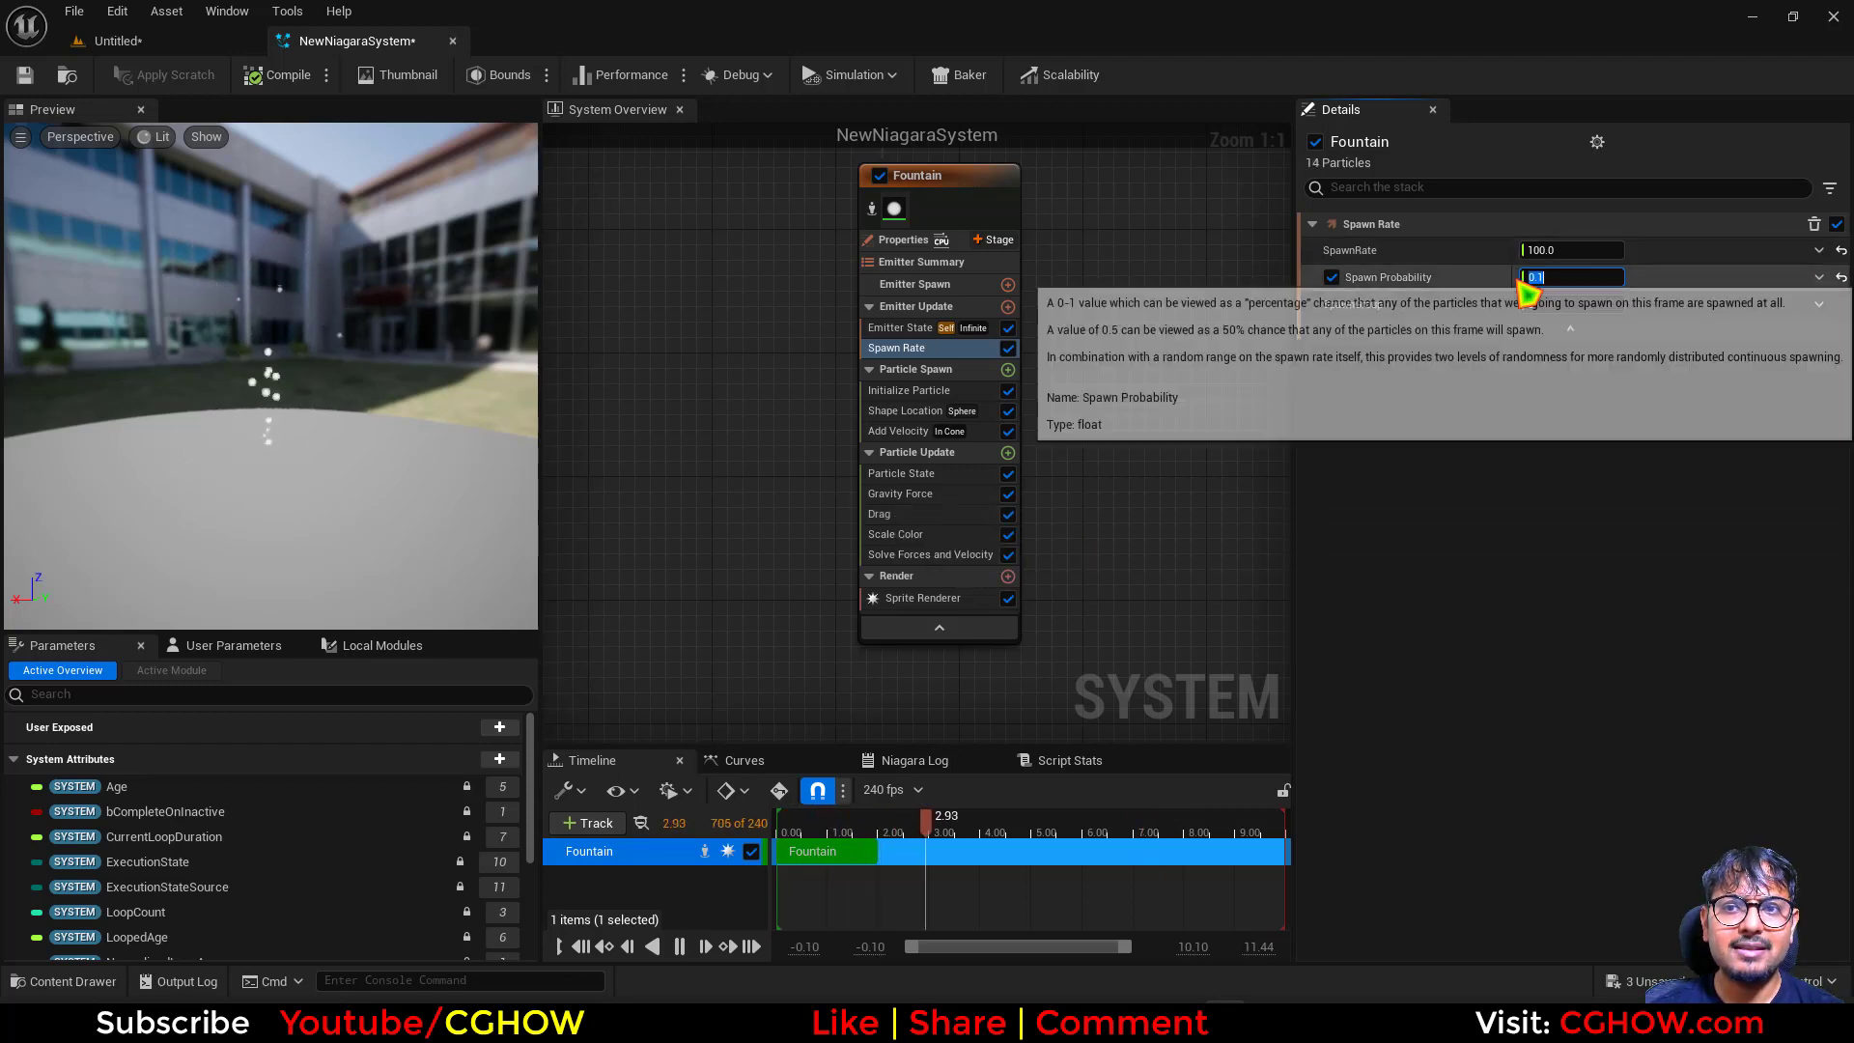
{"action": "type", "text": "1"}
{"action": "key", "text": "Return"}
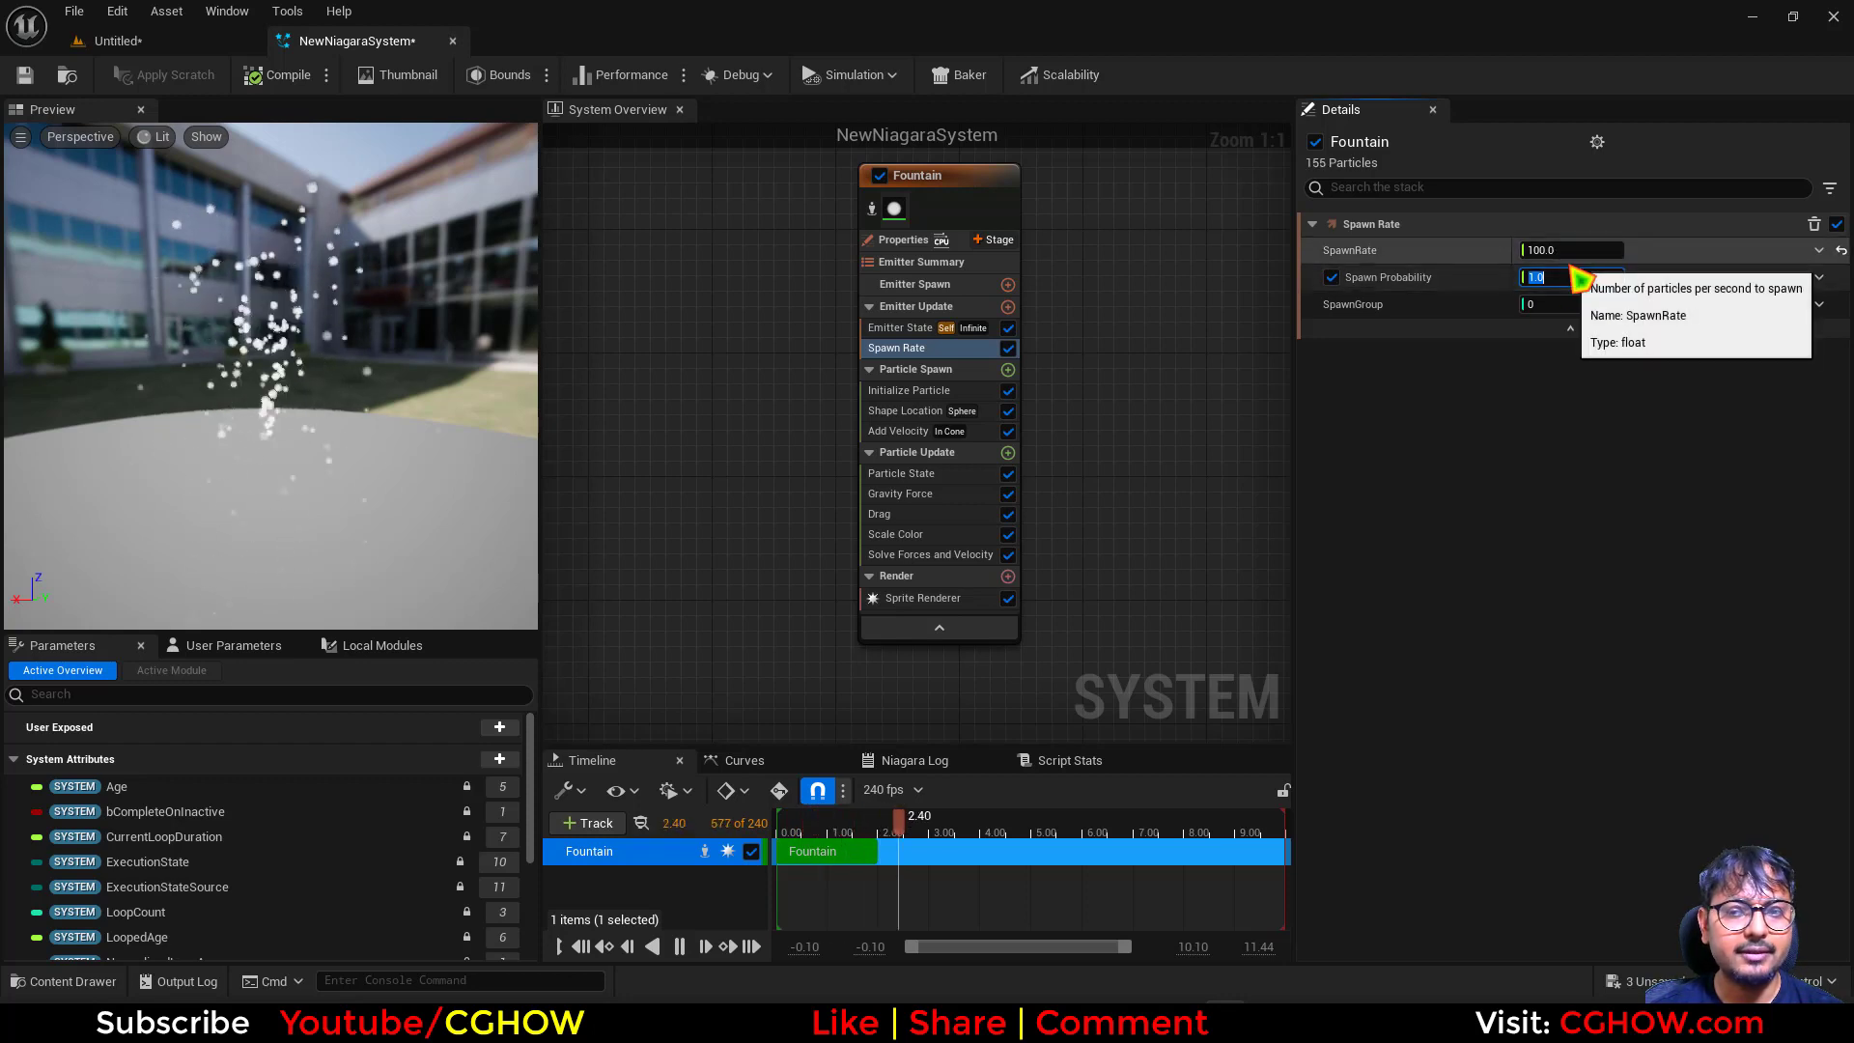
- Set the SpawnRate to 1 and test Spawn Probability at 0 and at 1
{"action": "left_click", "coordinate": [1572, 250]}
{"action": "type", "text": "1"}
{"action": "key", "text": "Return"}
{"action": "left_click", "coordinate": [1577, 286]}
{"action": "type", "text": "0"}
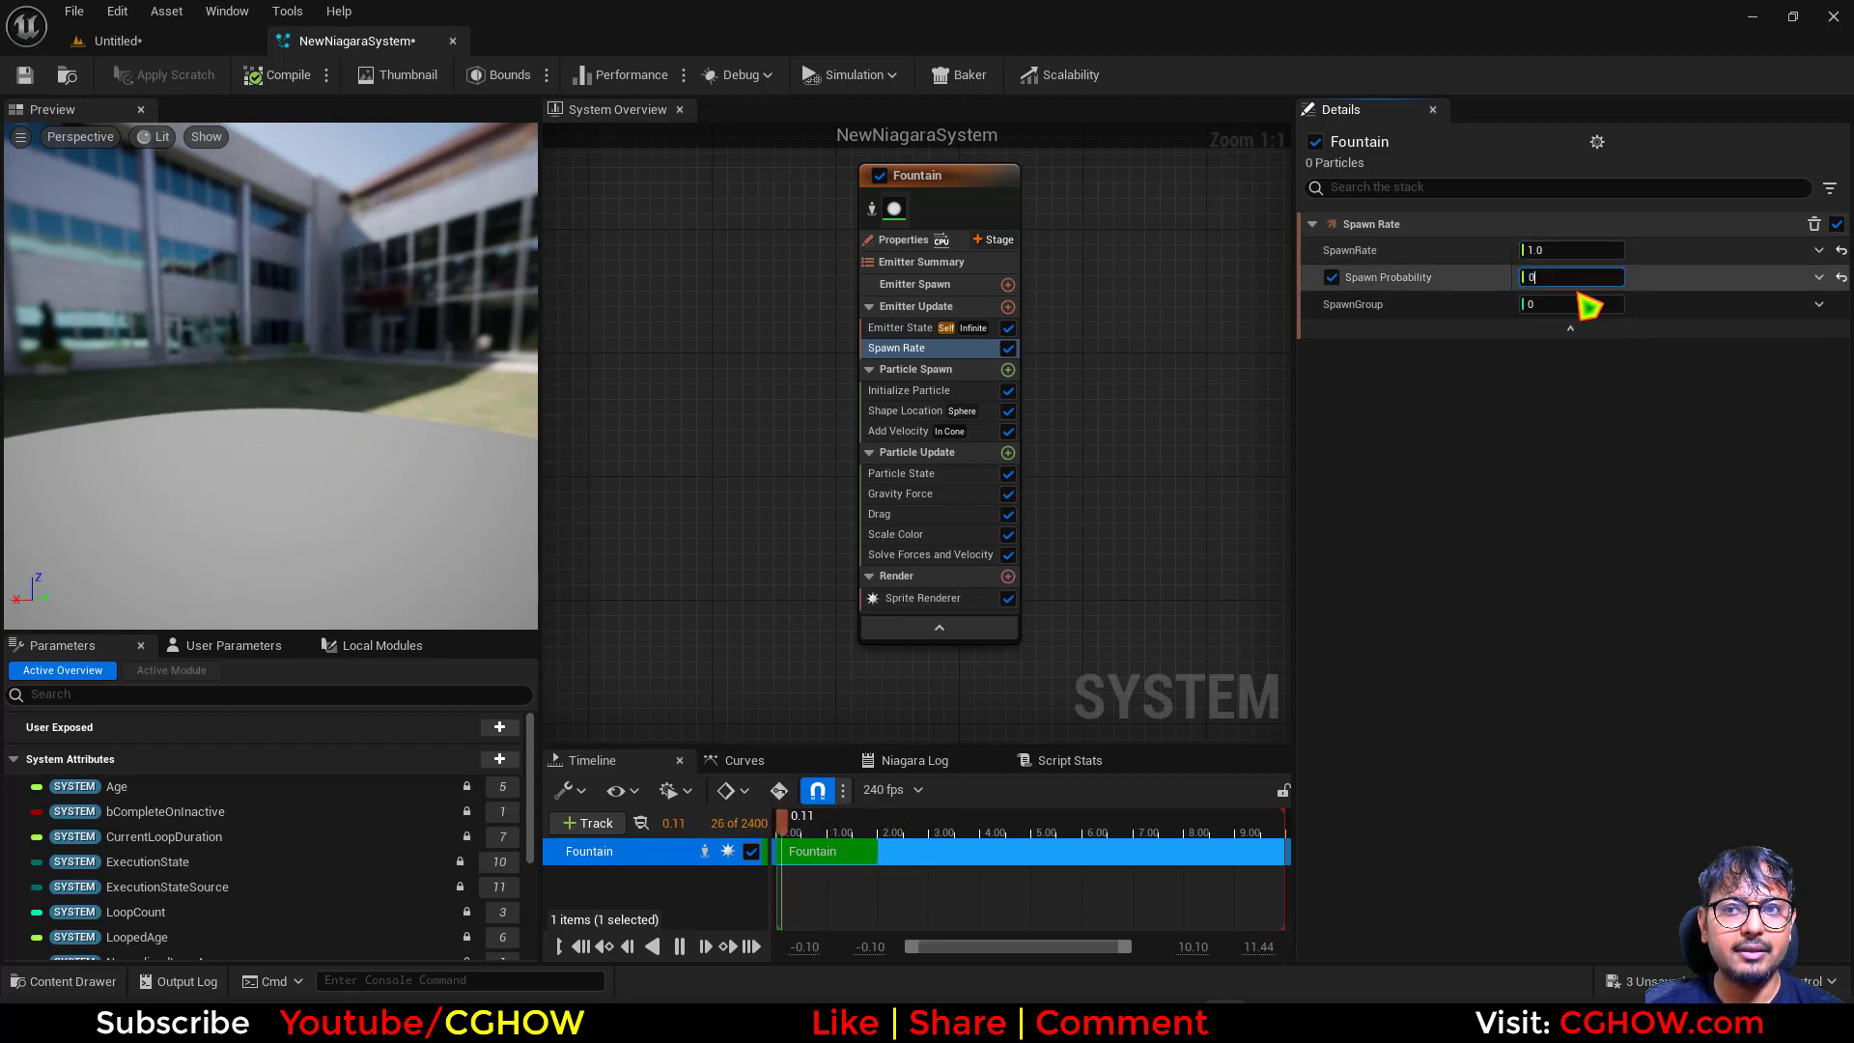
{"action": "key", "text": "Return"}
{"action": "type", "text": "100"}
{"action": "key", "text": "Return"}
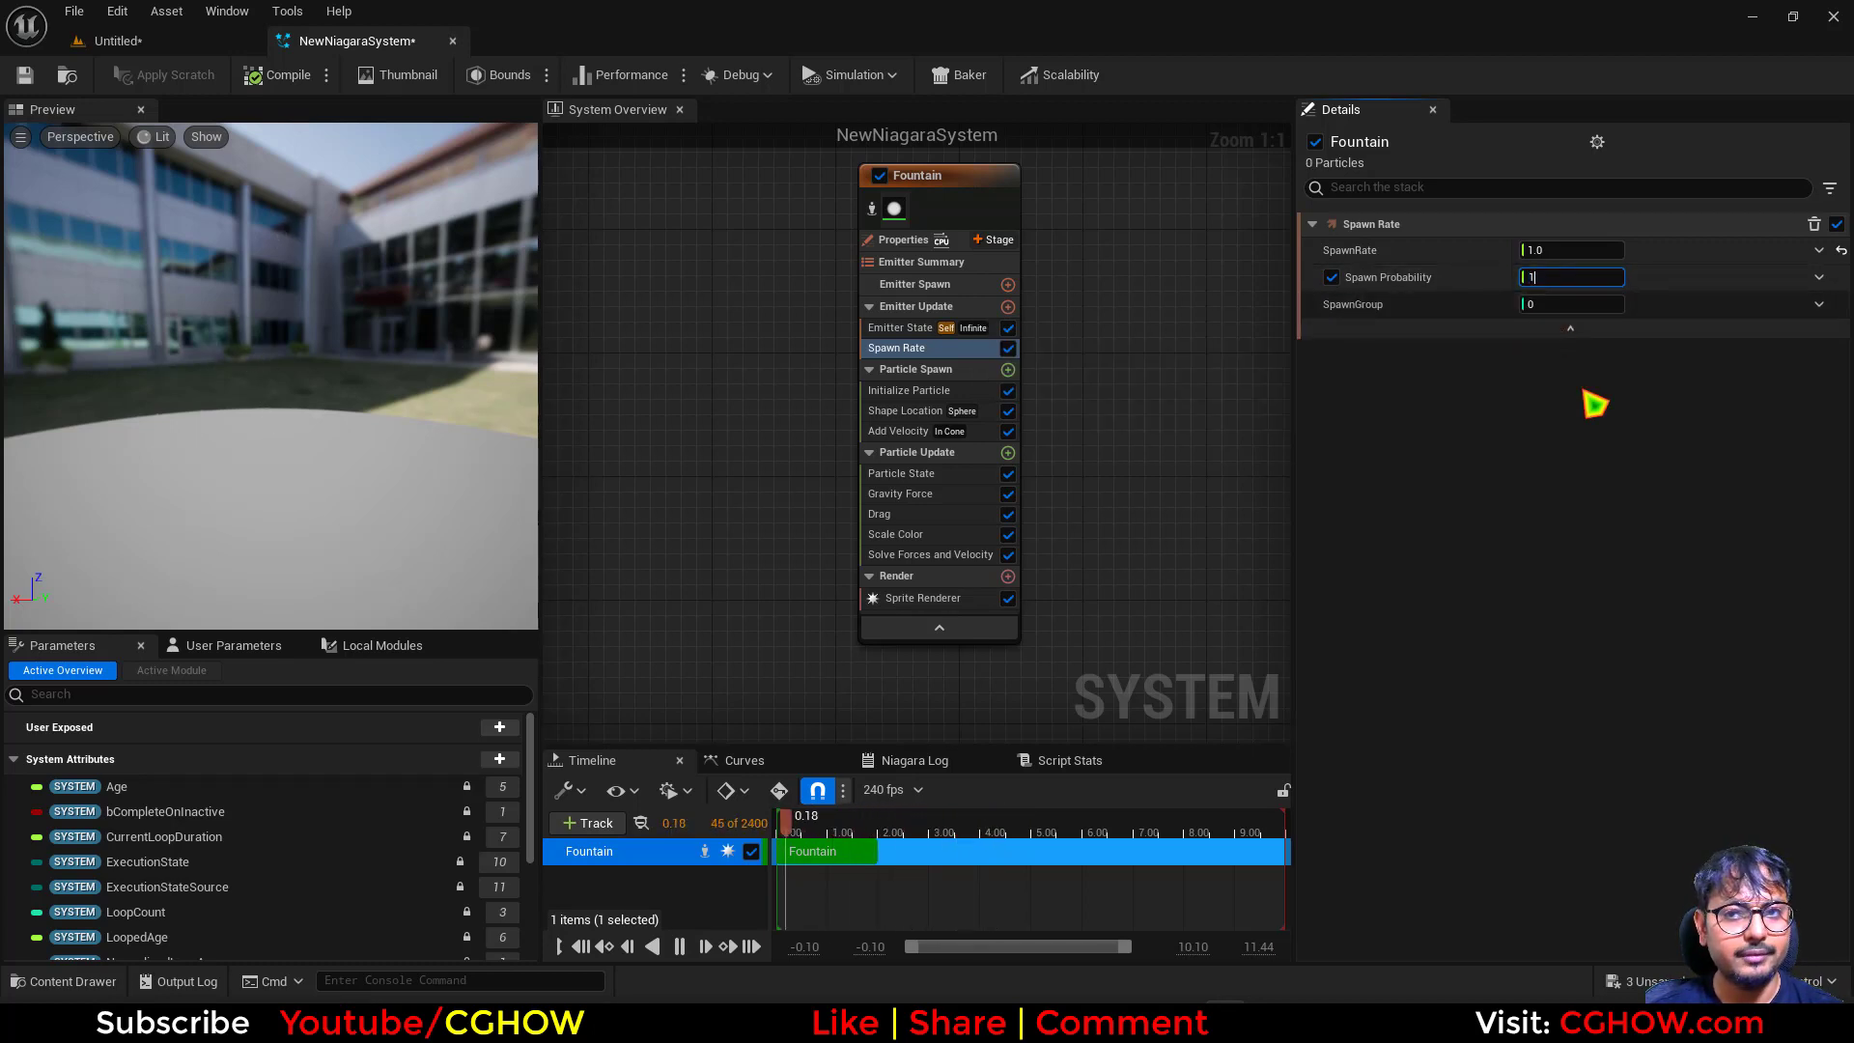
{"action": "type", "text": "1"}
{"action": "key", "text": "Return"}
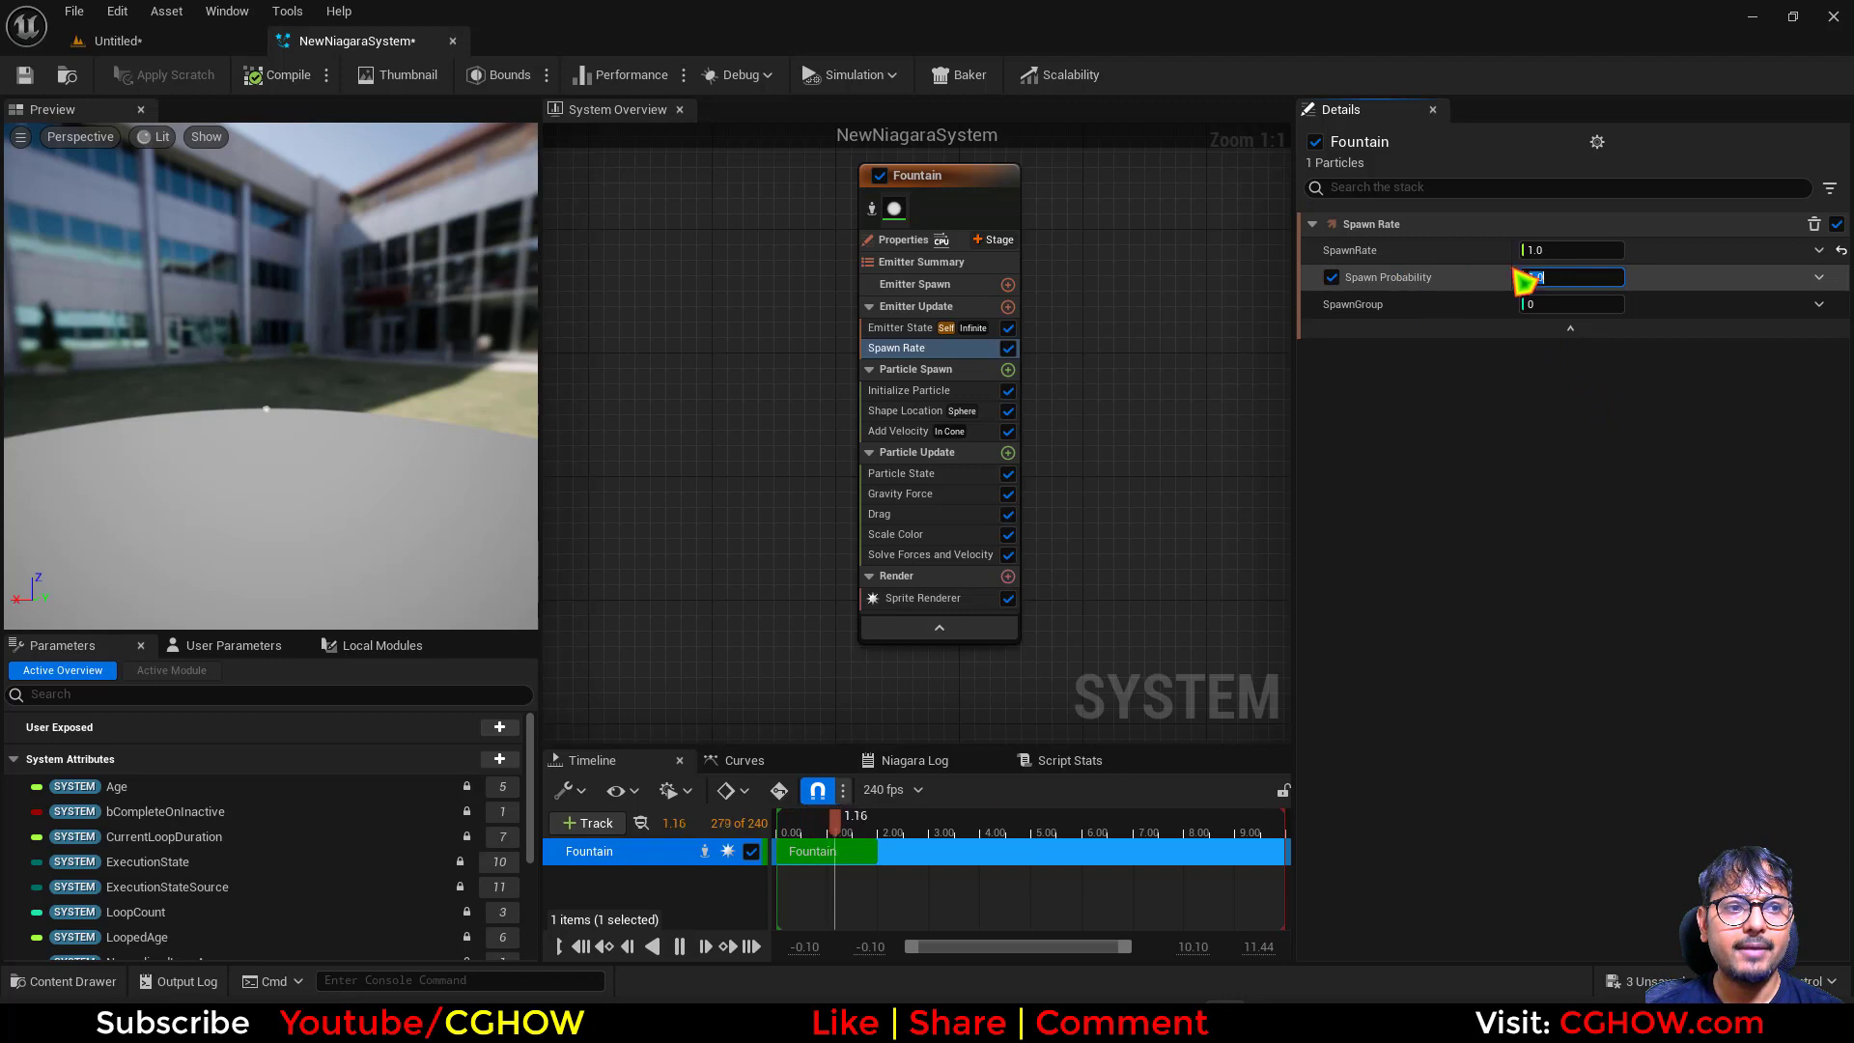
- Test a SpawnRate of 100000 with Spawn Probability set to 0.1
{"action": "left_click", "coordinate": [1566, 250]}
{"action": "type", "text": "100000"}
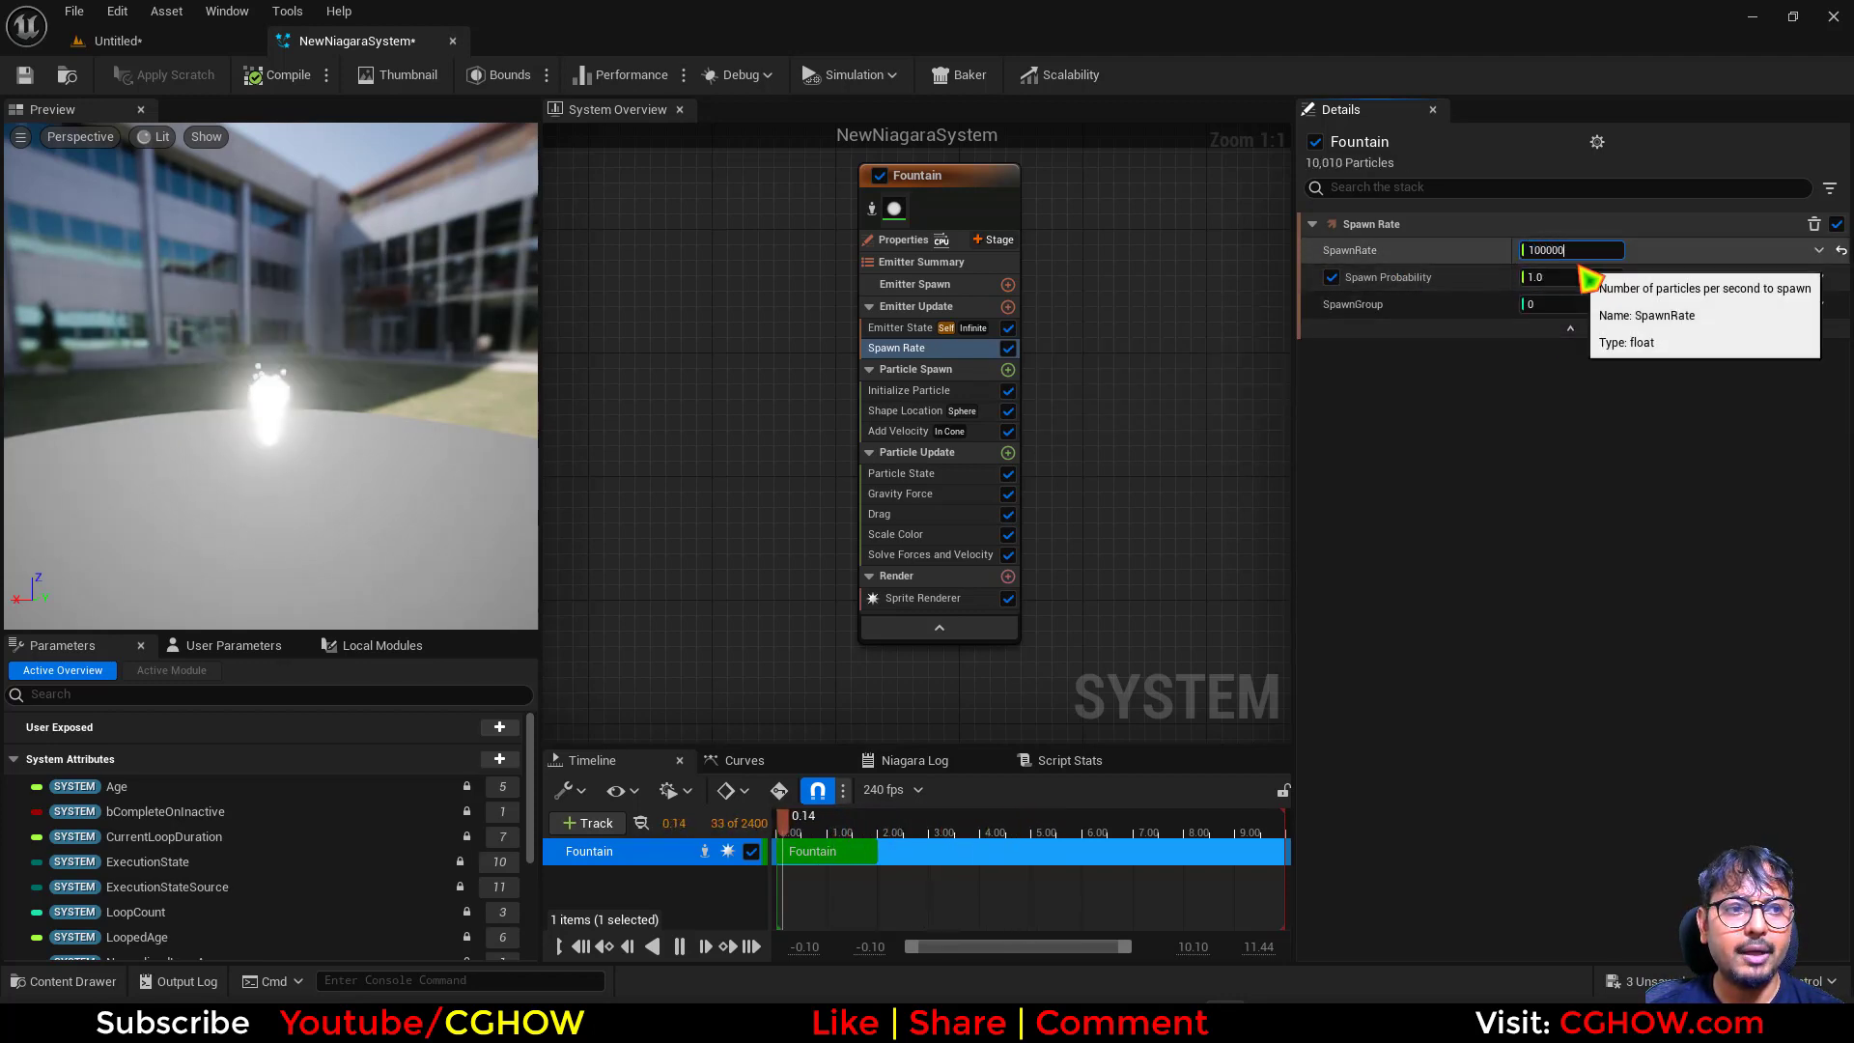
{"action": "left_click", "coordinate": [1555, 278]}
{"action": "type", "text": "0.1"}
{"action": "key", "text": "Return"}
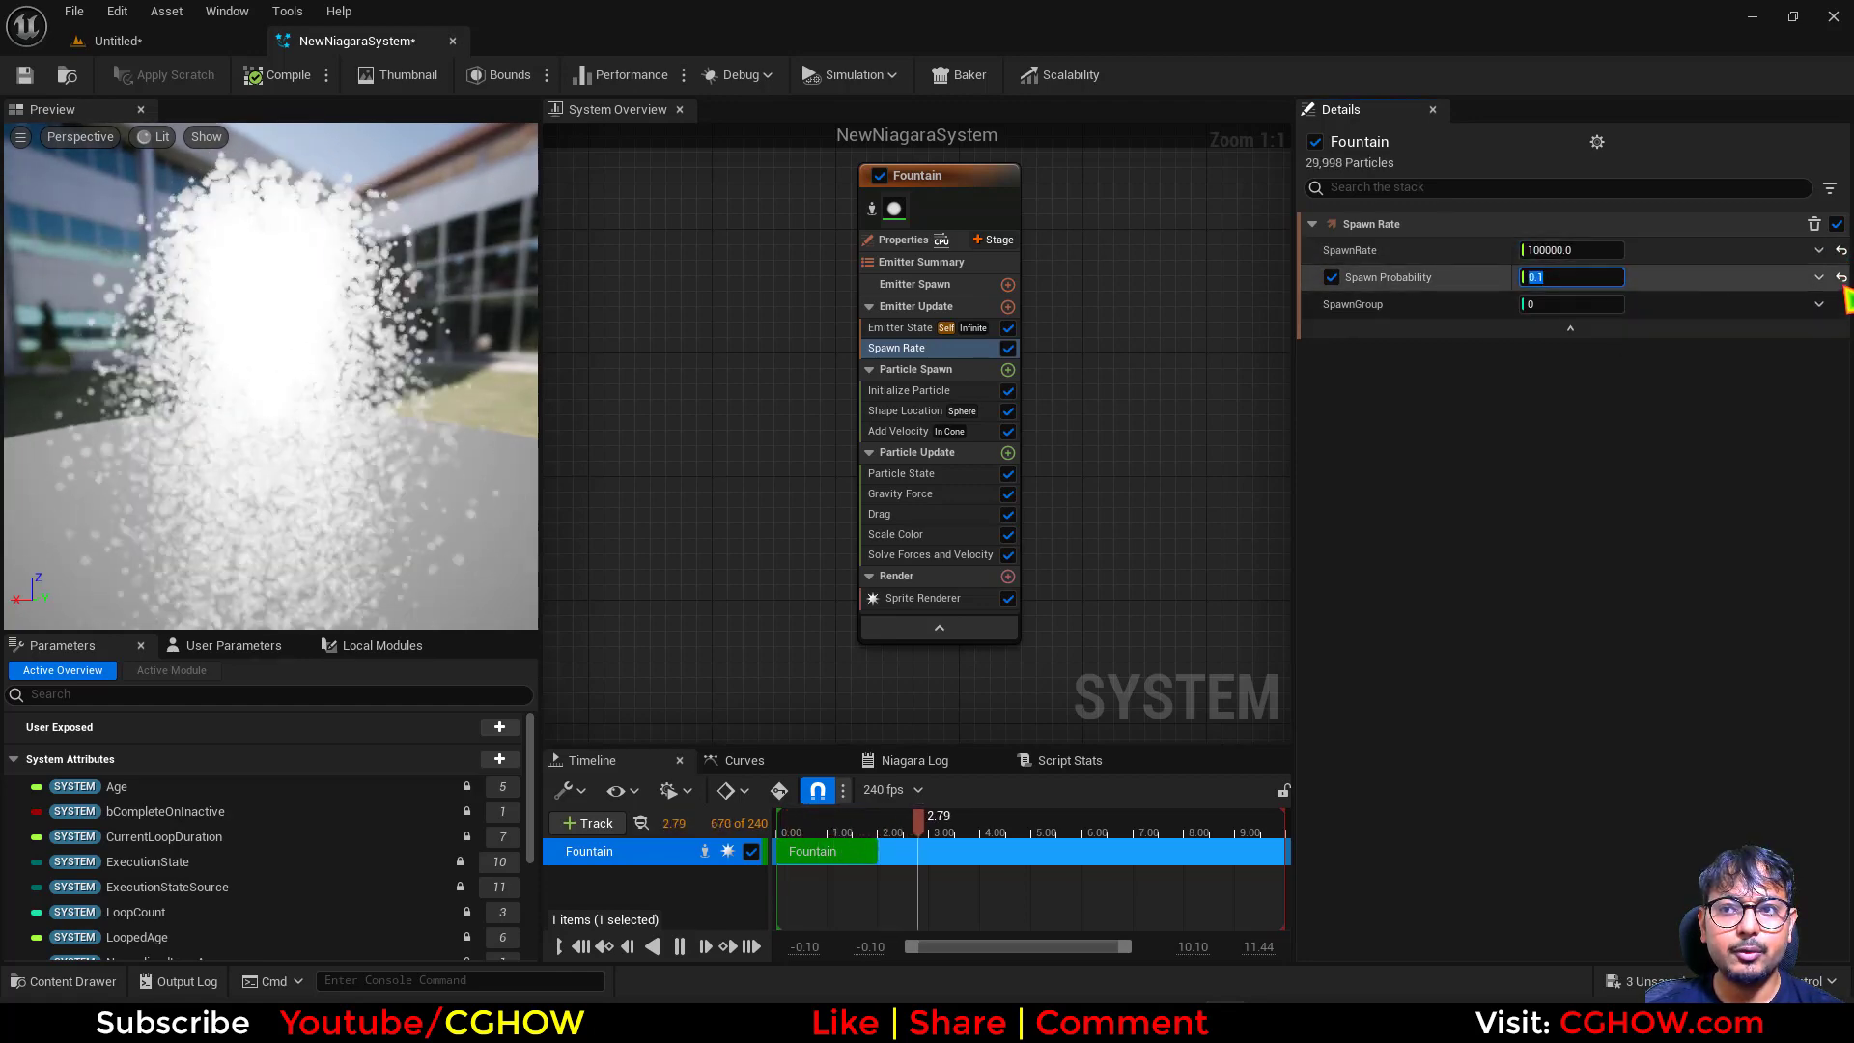
- Set the SpawnRate to 1000 and drive Spawn Probability with a Random Range Float
{"action": "left_click", "coordinate": [1572, 250]}
{"action": "type", "text": "100"}
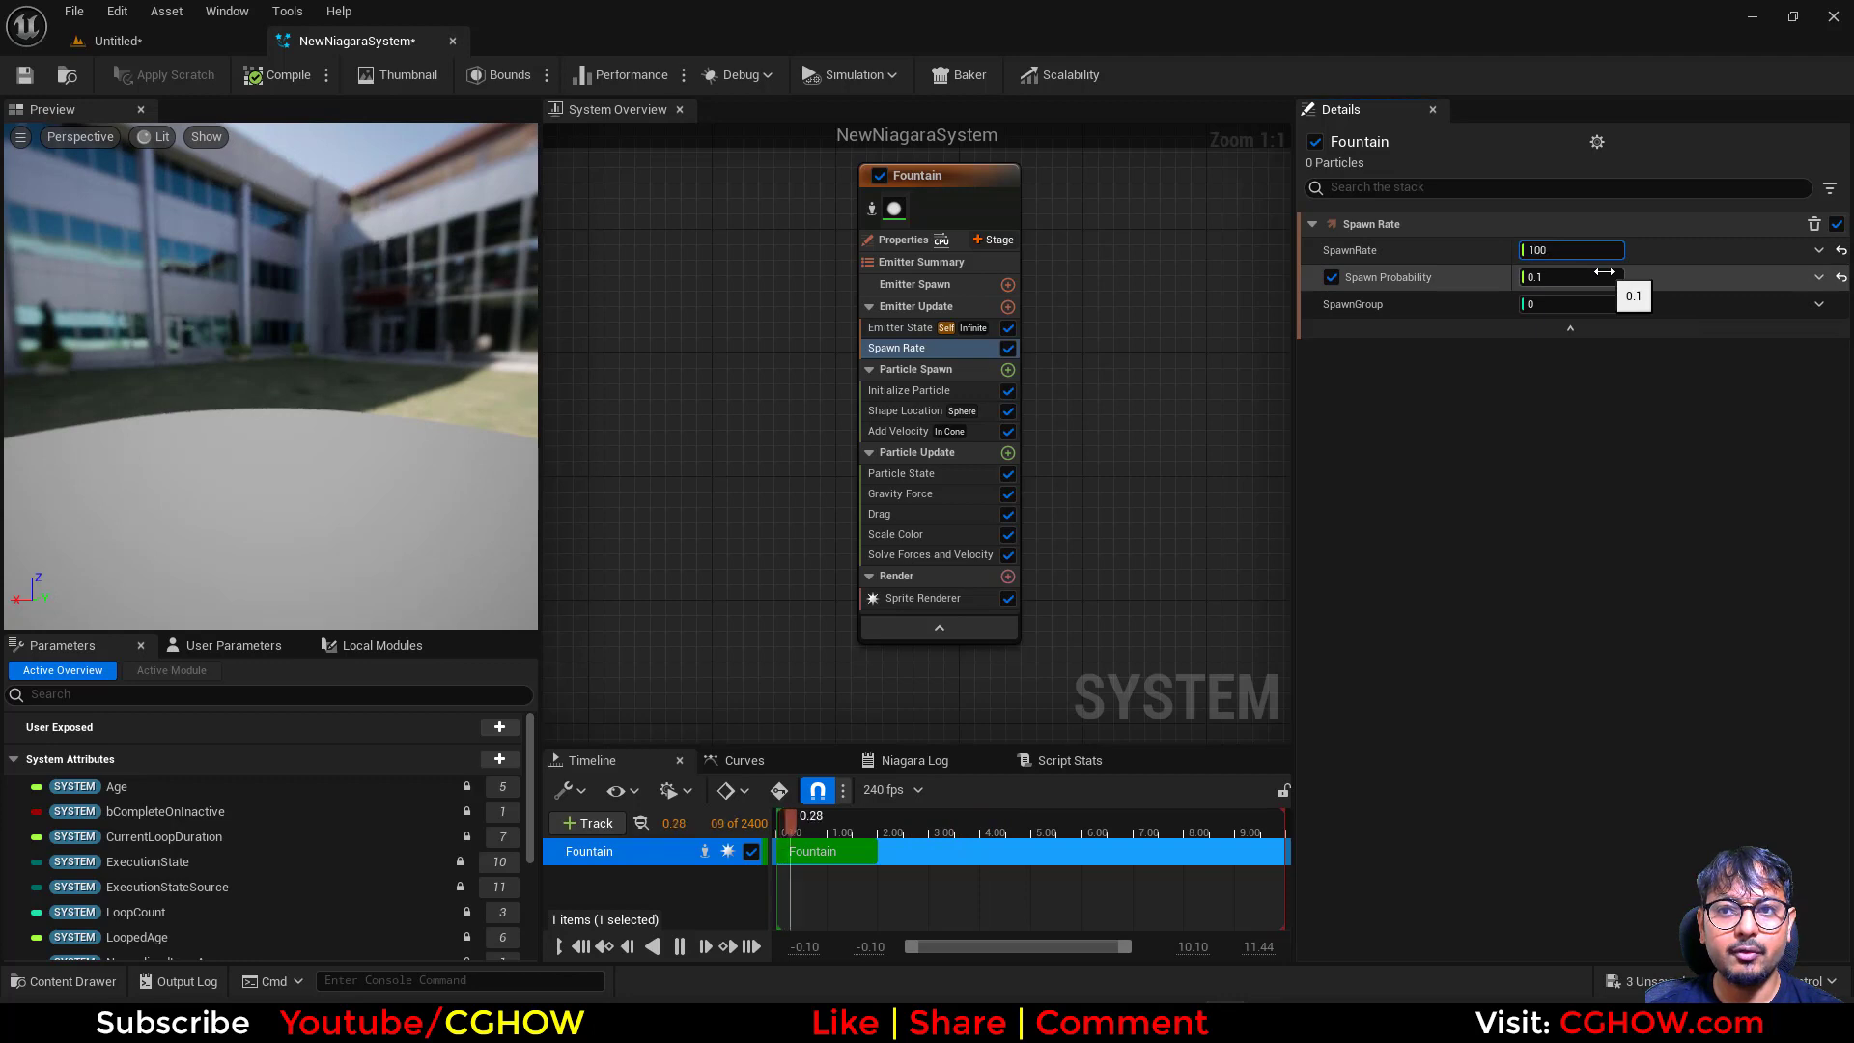
{"action": "type", "text": "0"}
{"action": "key", "text": "Return"}
{"action": "left_click", "coordinate": [1819, 277]}
{"action": "type", "text": "u"}
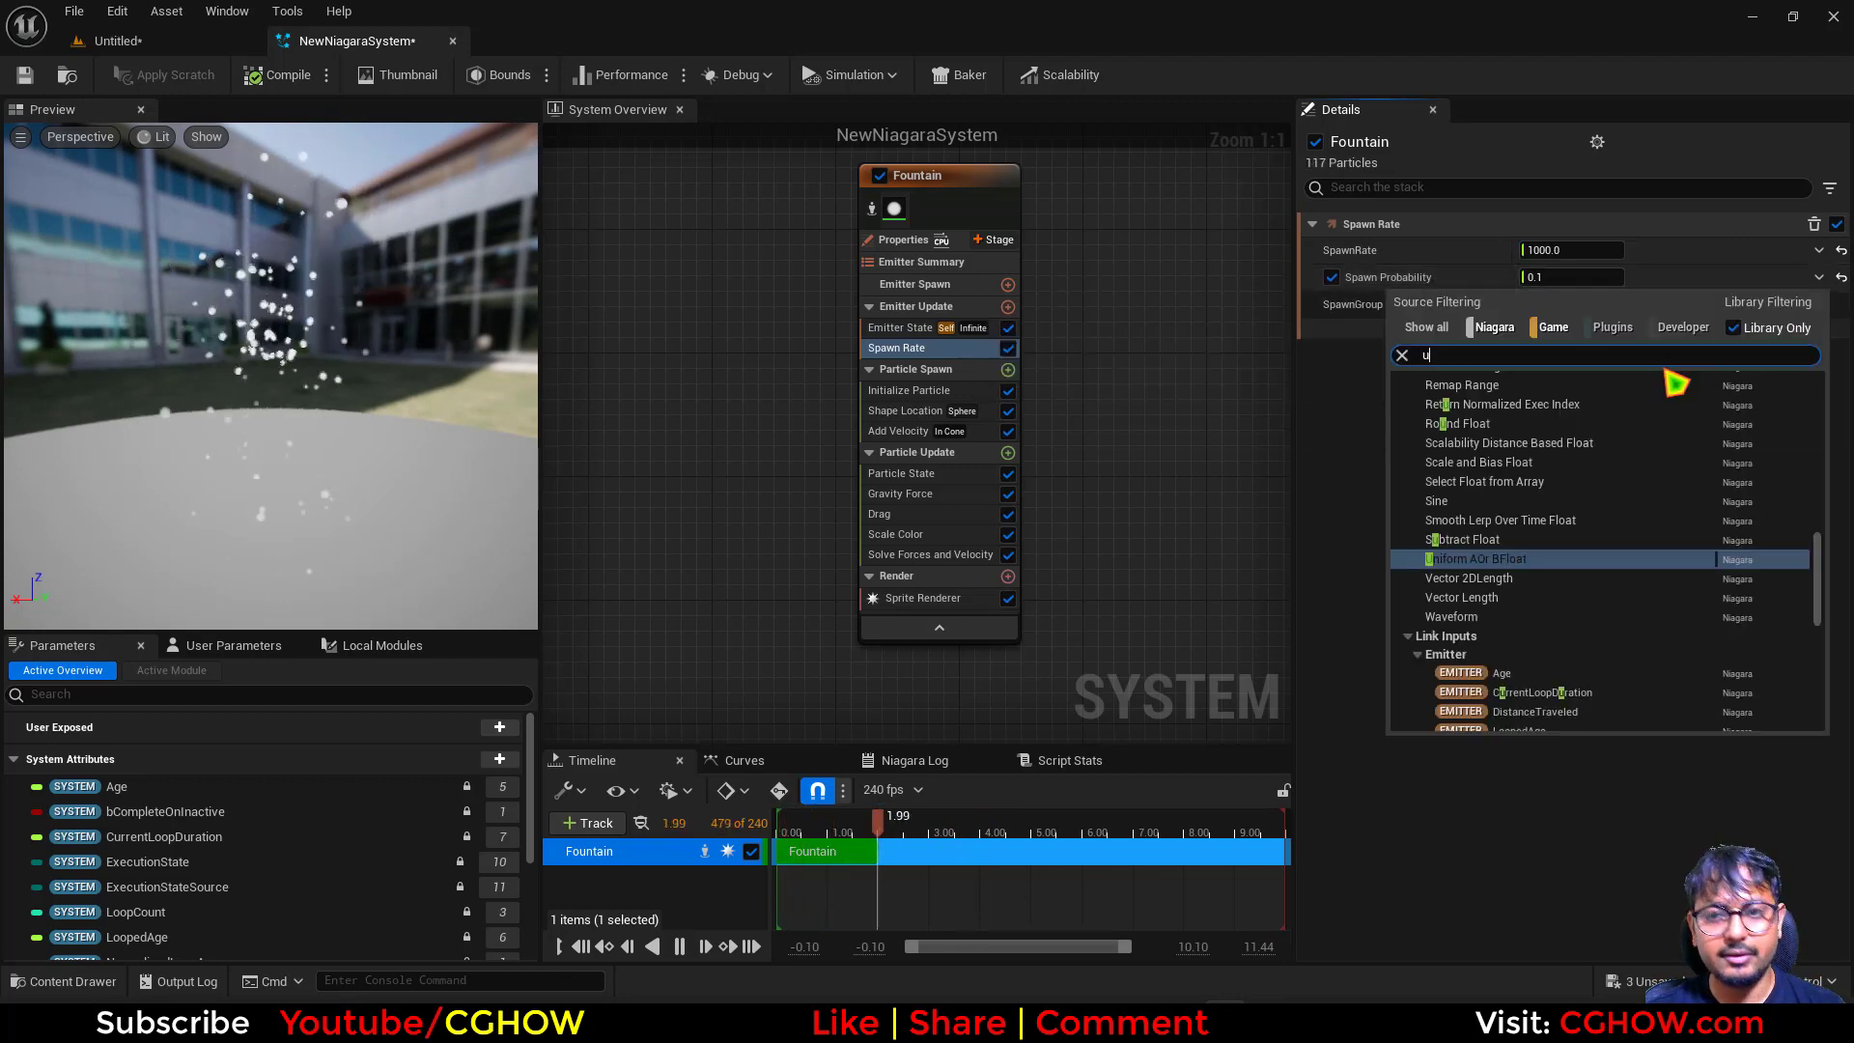
{"action": "type", "text": "niform"}
{"action": "left_click", "coordinate": [1490, 401]}
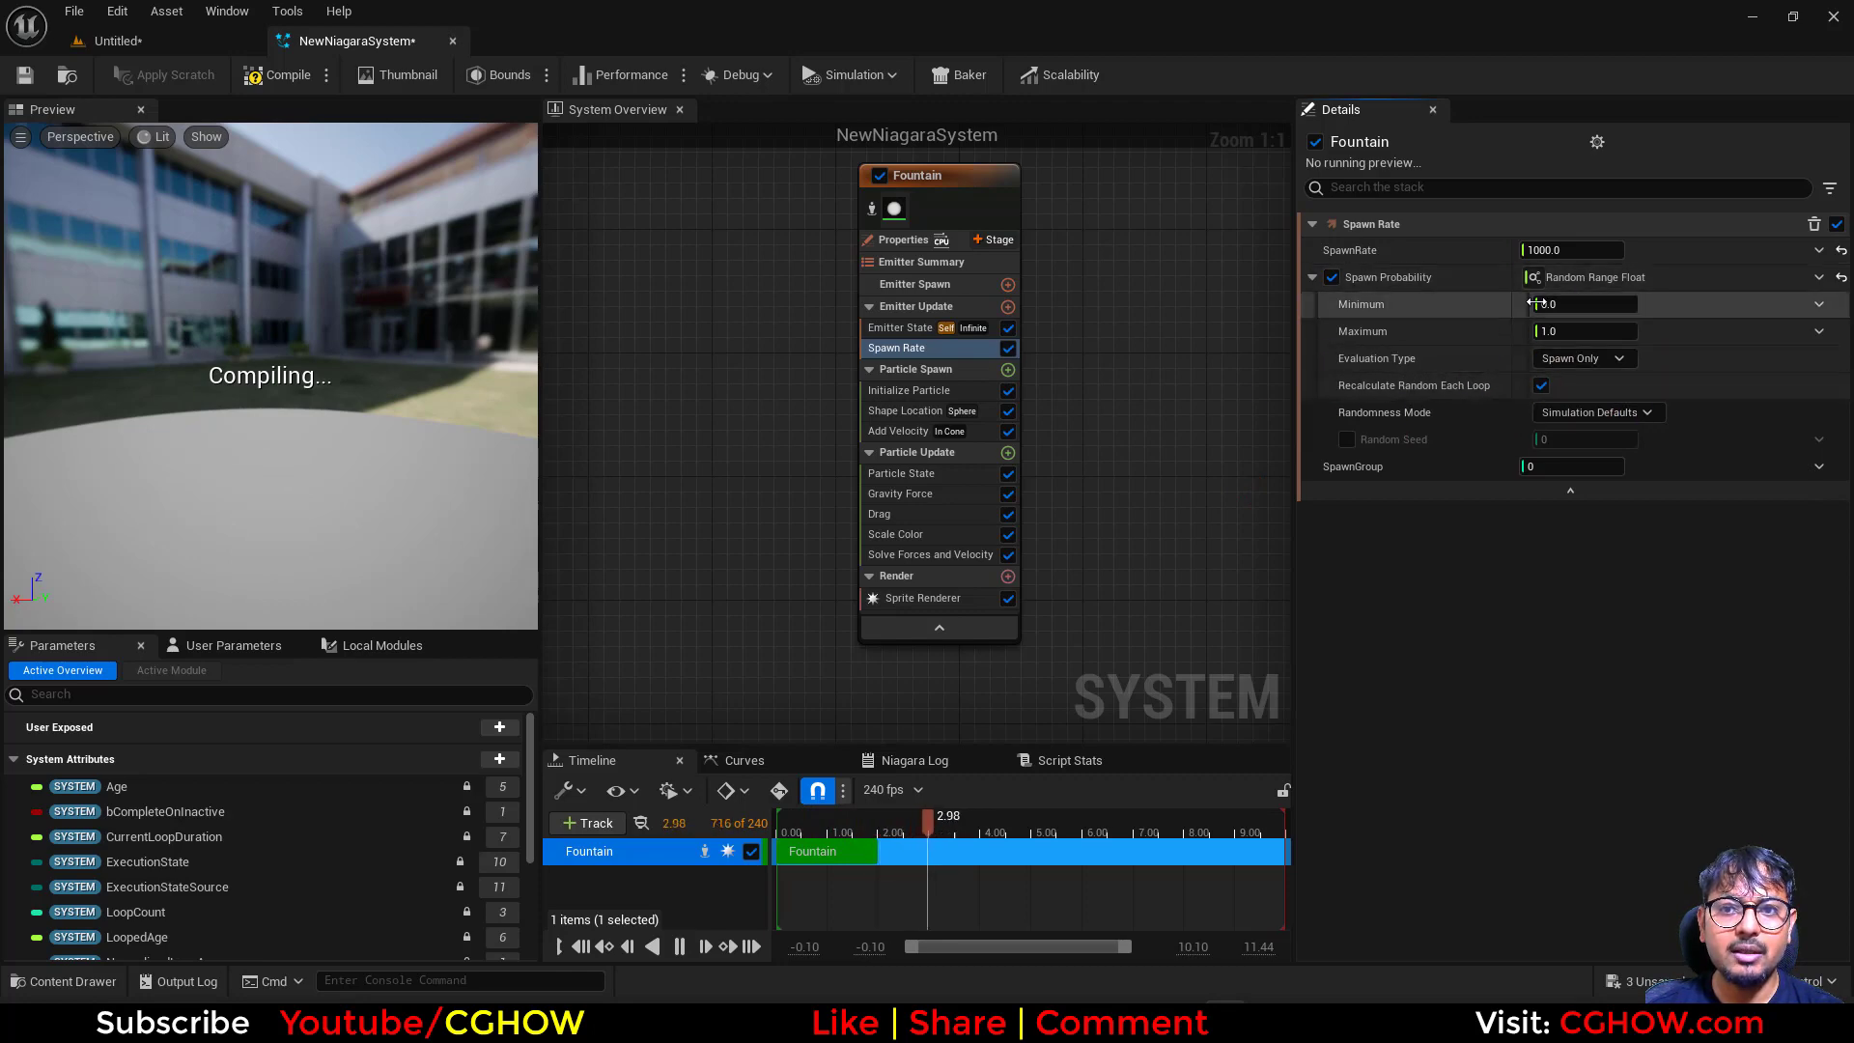
- Set the Loop Duration to 0.5 in the Fountain emitter's Emitter State module
{"action": "left_click", "coordinate": [900, 327]}
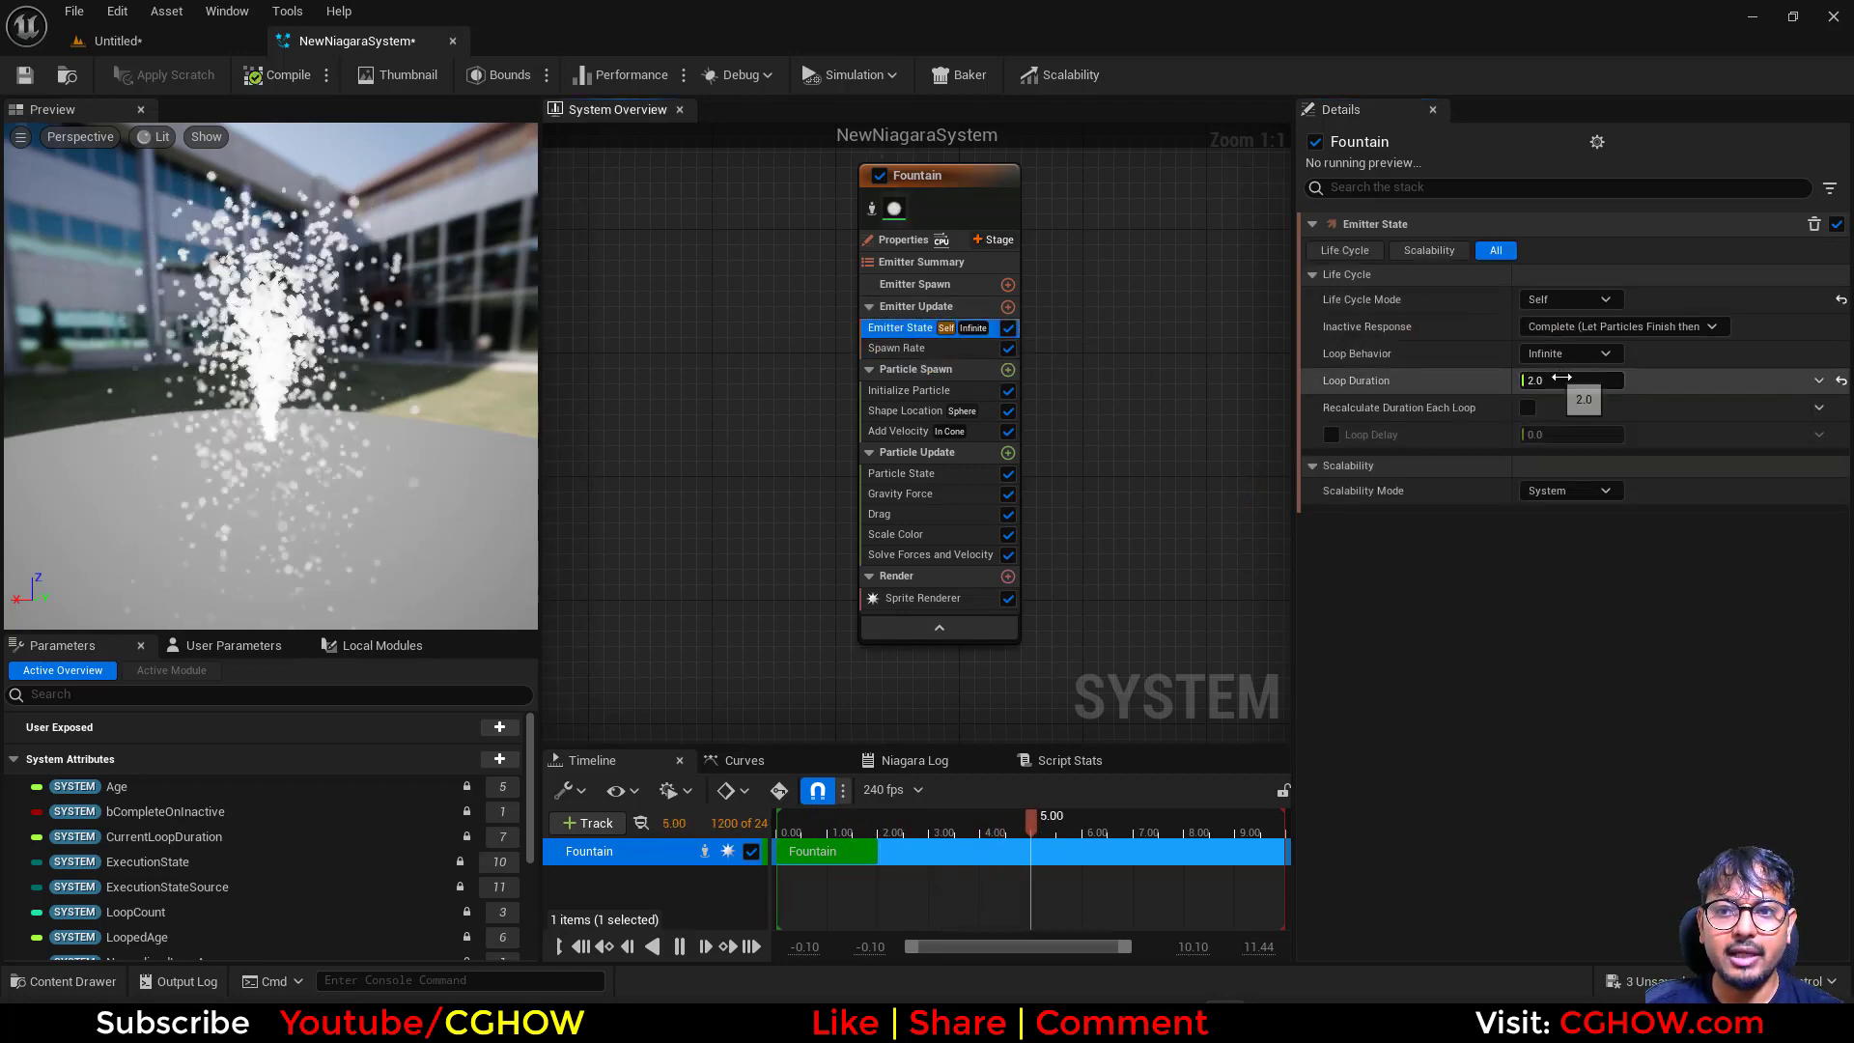
{"action": "type", "text": "0.5"}
{"action": "key", "text": "Return"}
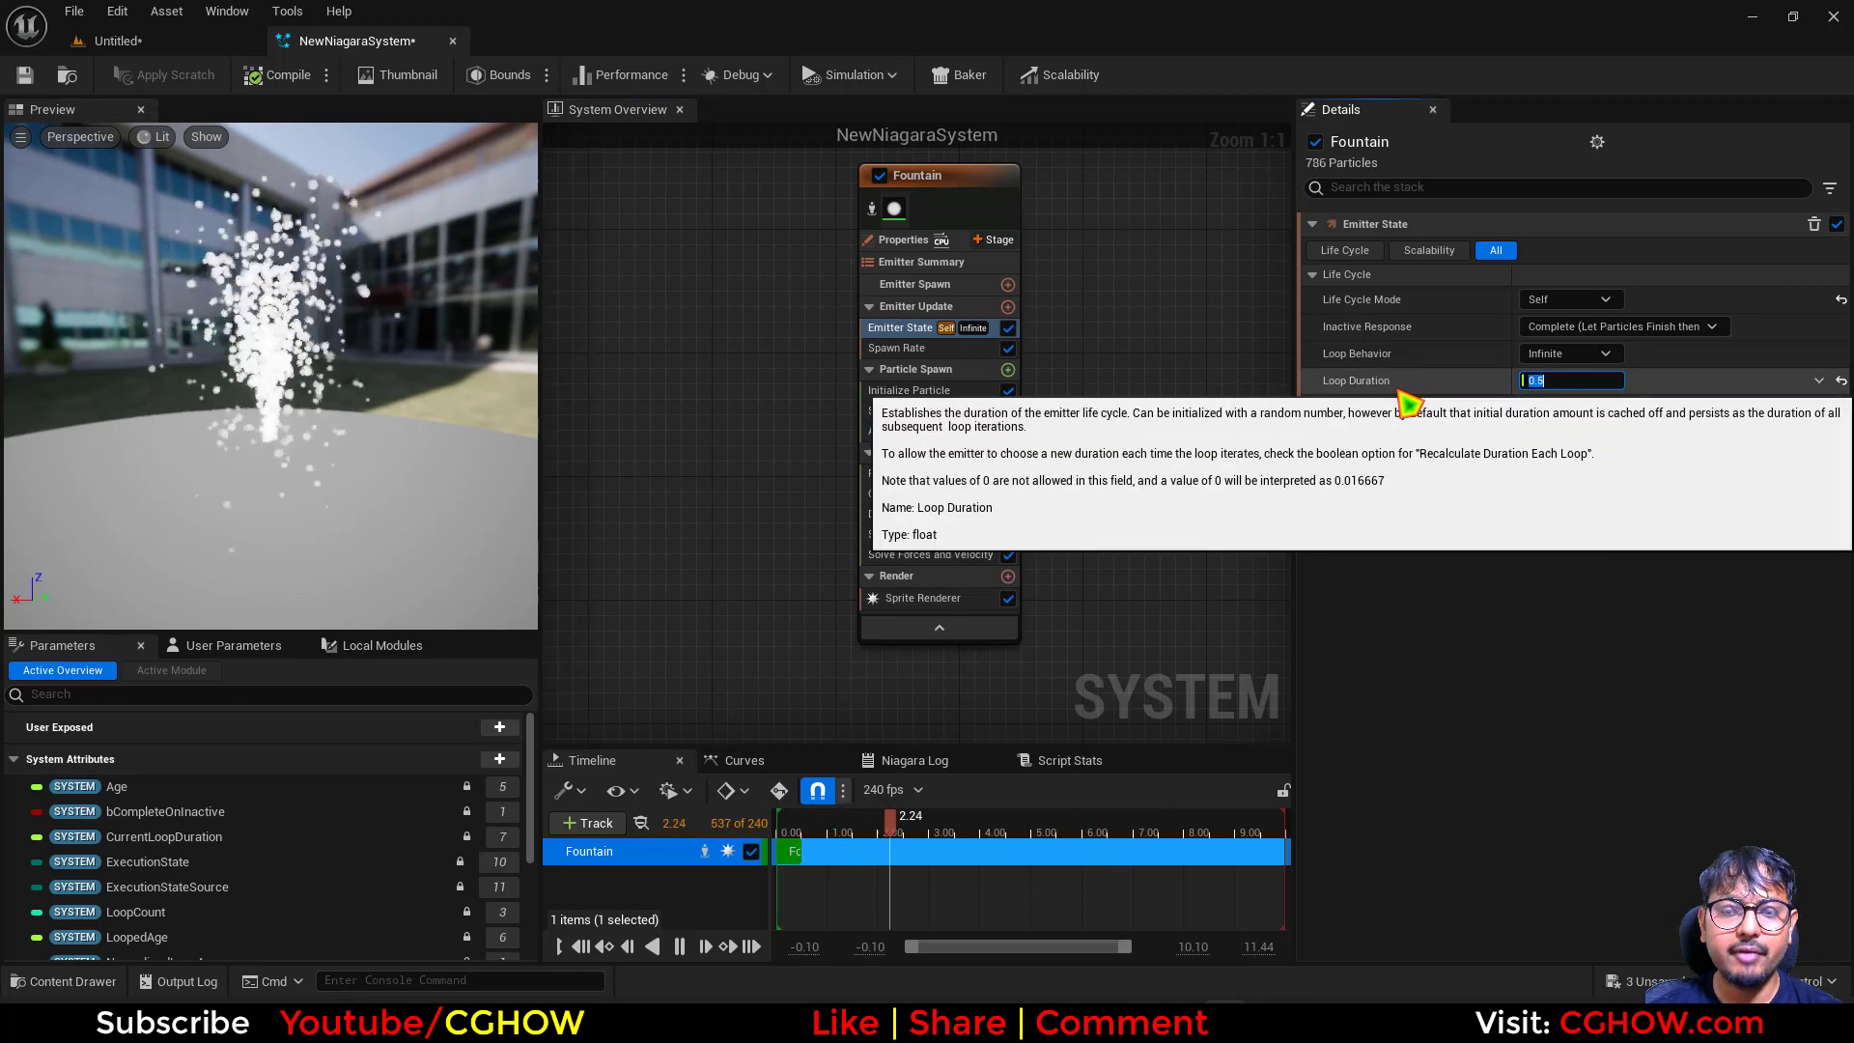
- Reset Spawn Probability to its default and drive the SpawnRate with a Random Range Float with a maximum of 1000
{"action": "left_click", "coordinate": [975, 350]}
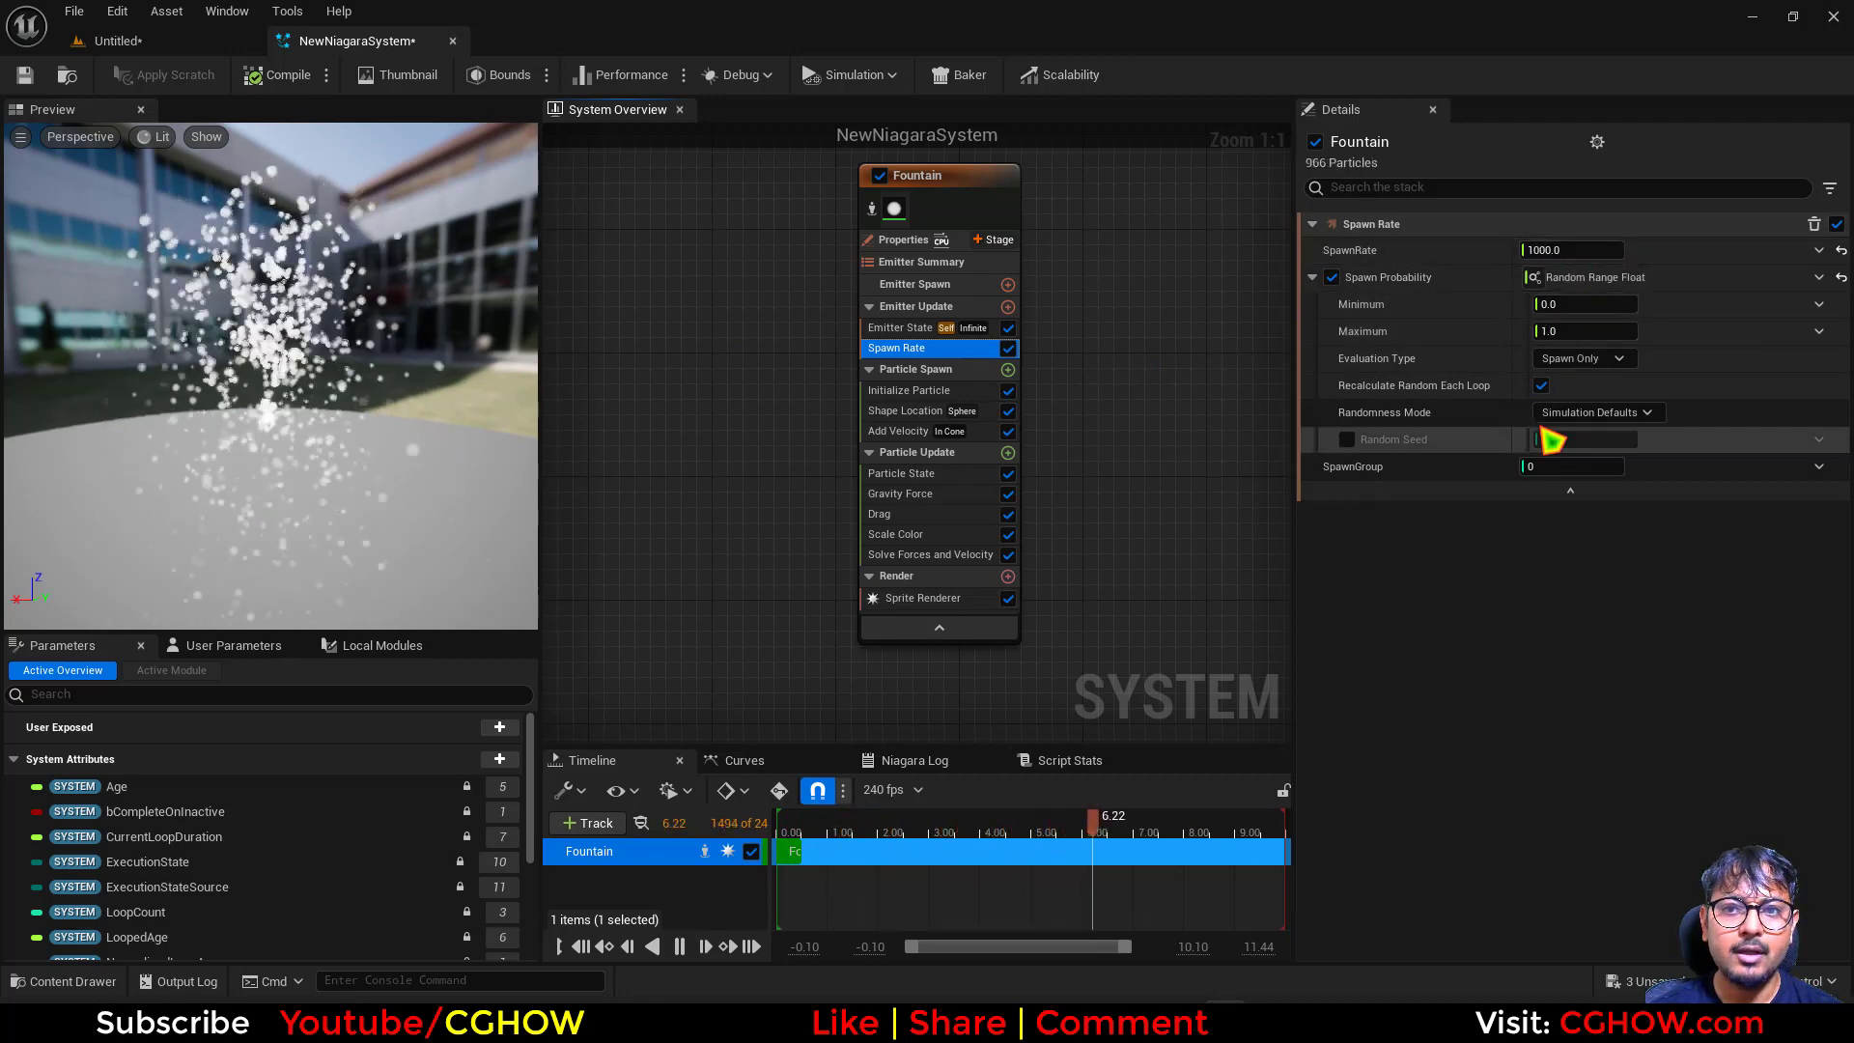
{"action": "left_click", "coordinate": [1841, 277]}
{"action": "left_click", "coordinate": [1820, 251]}
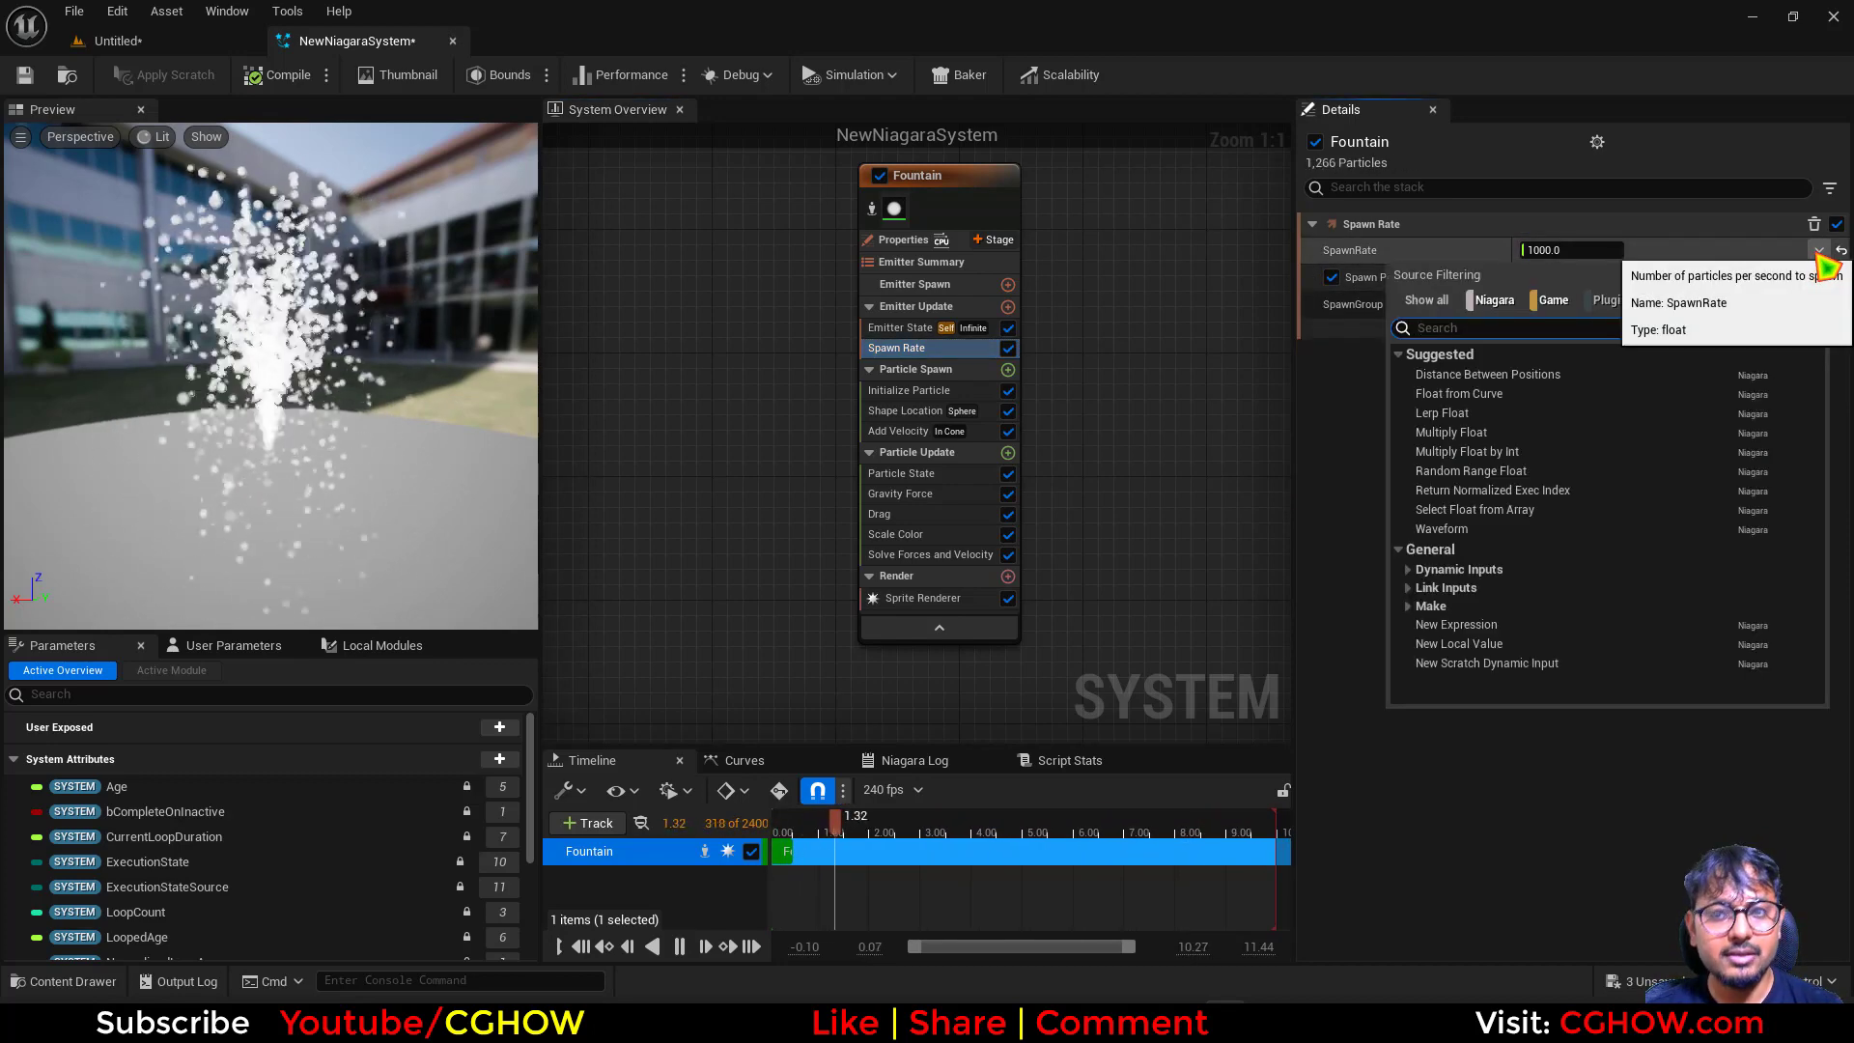
{"action": "type", "text": "random"}
{"action": "left_click", "coordinate": [1614, 382]}
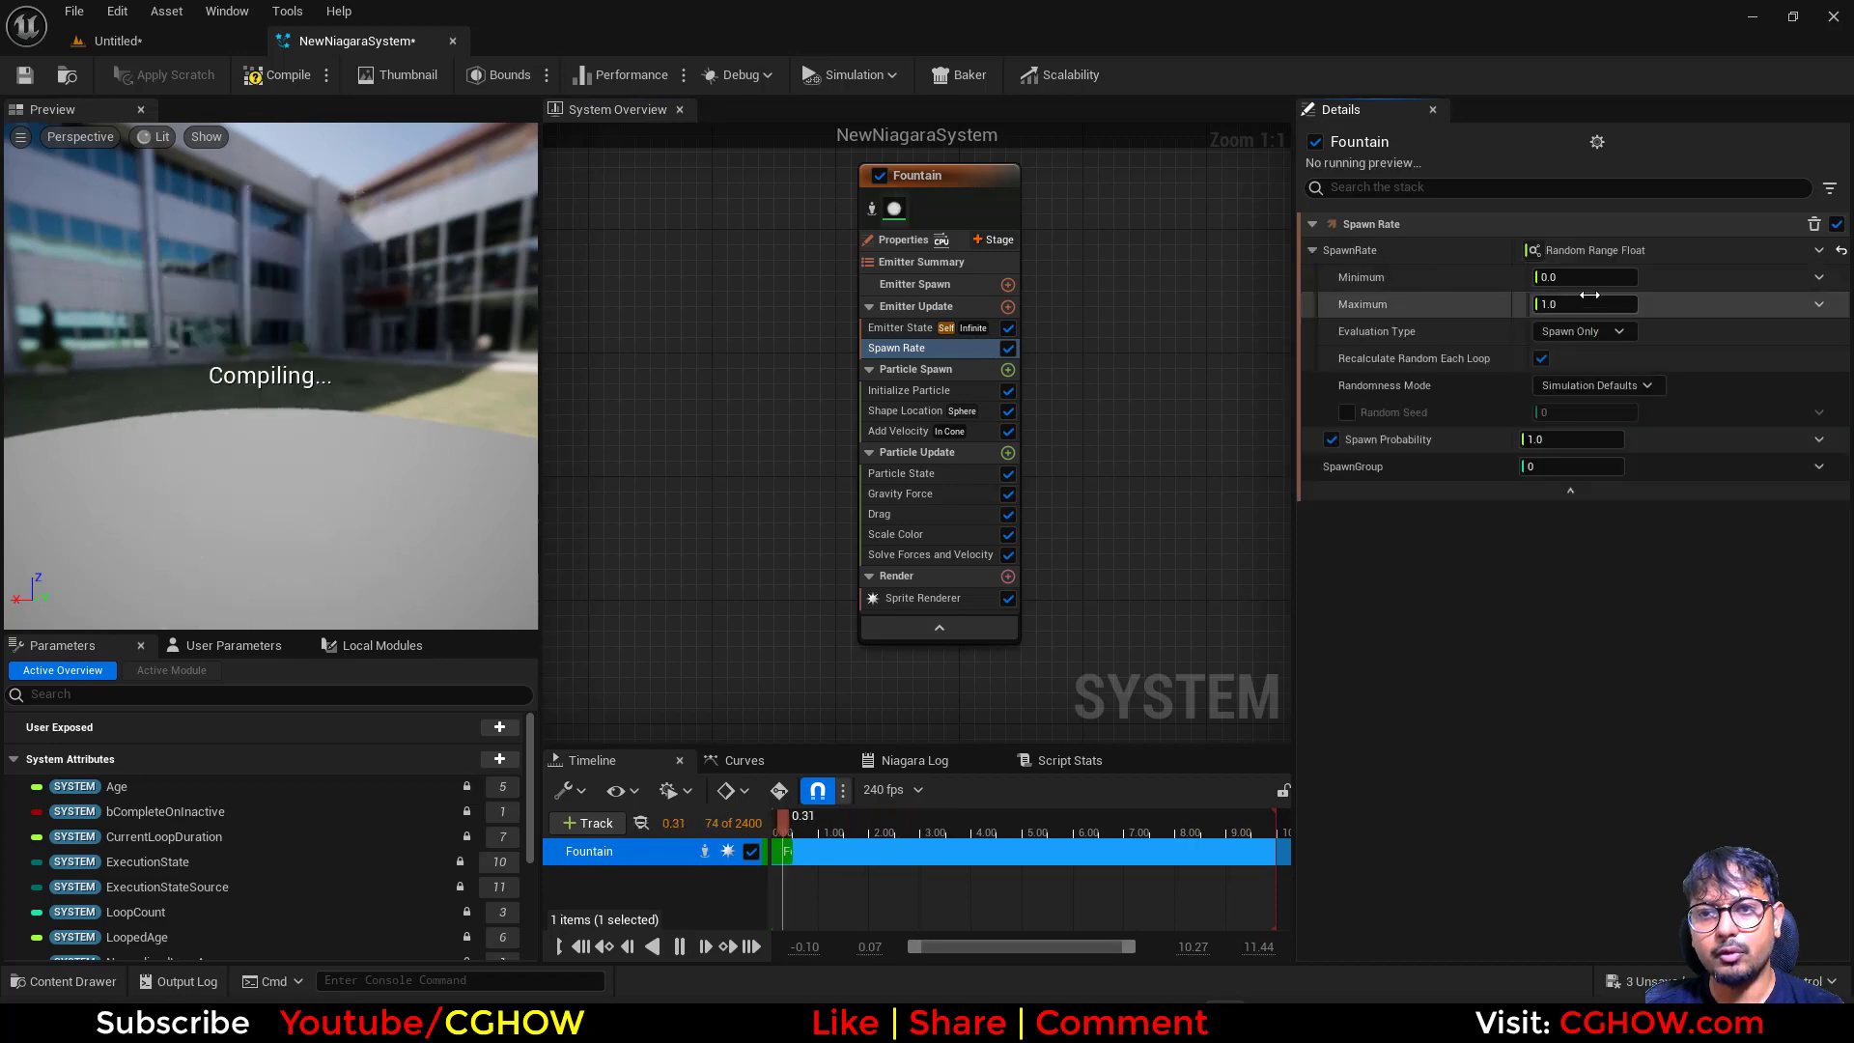
{"action": "key", "text": "Return"}
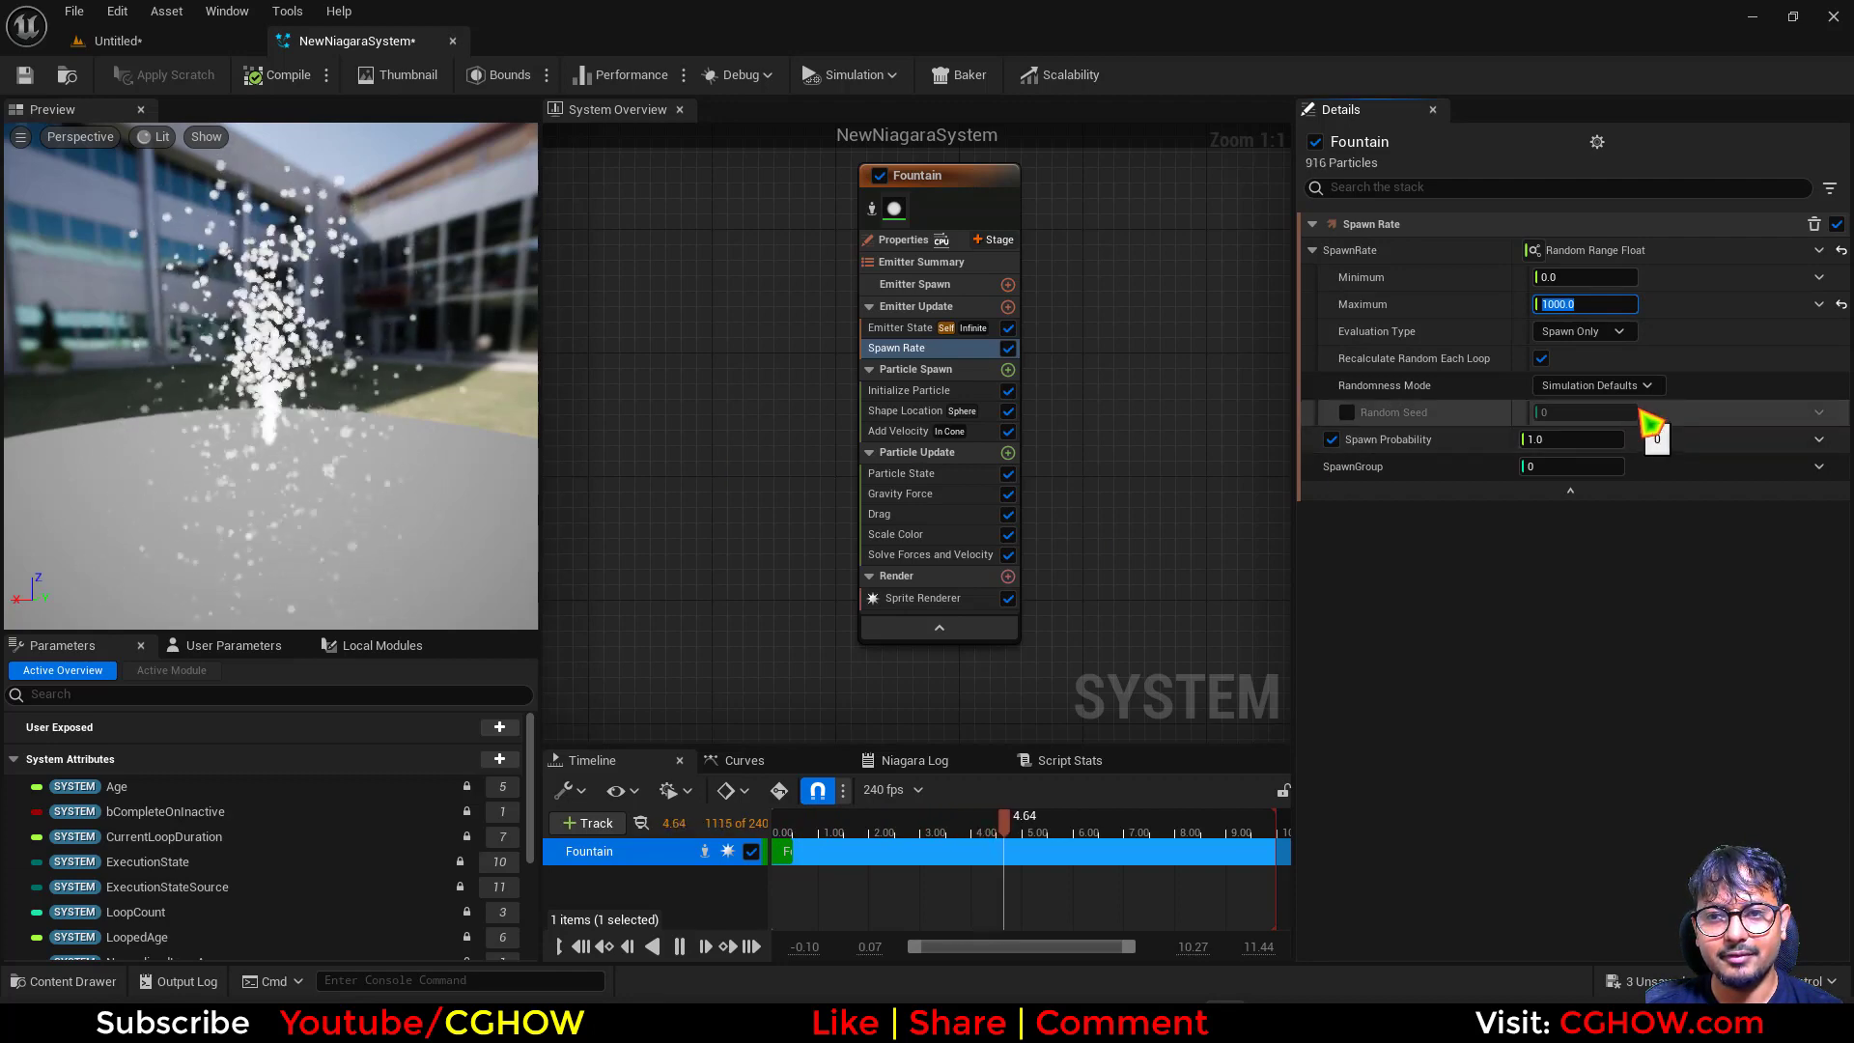
- Remove the random range from the SpawnRate and set it to a constant 1000
{"action": "left_click", "coordinate": [1841, 250]}
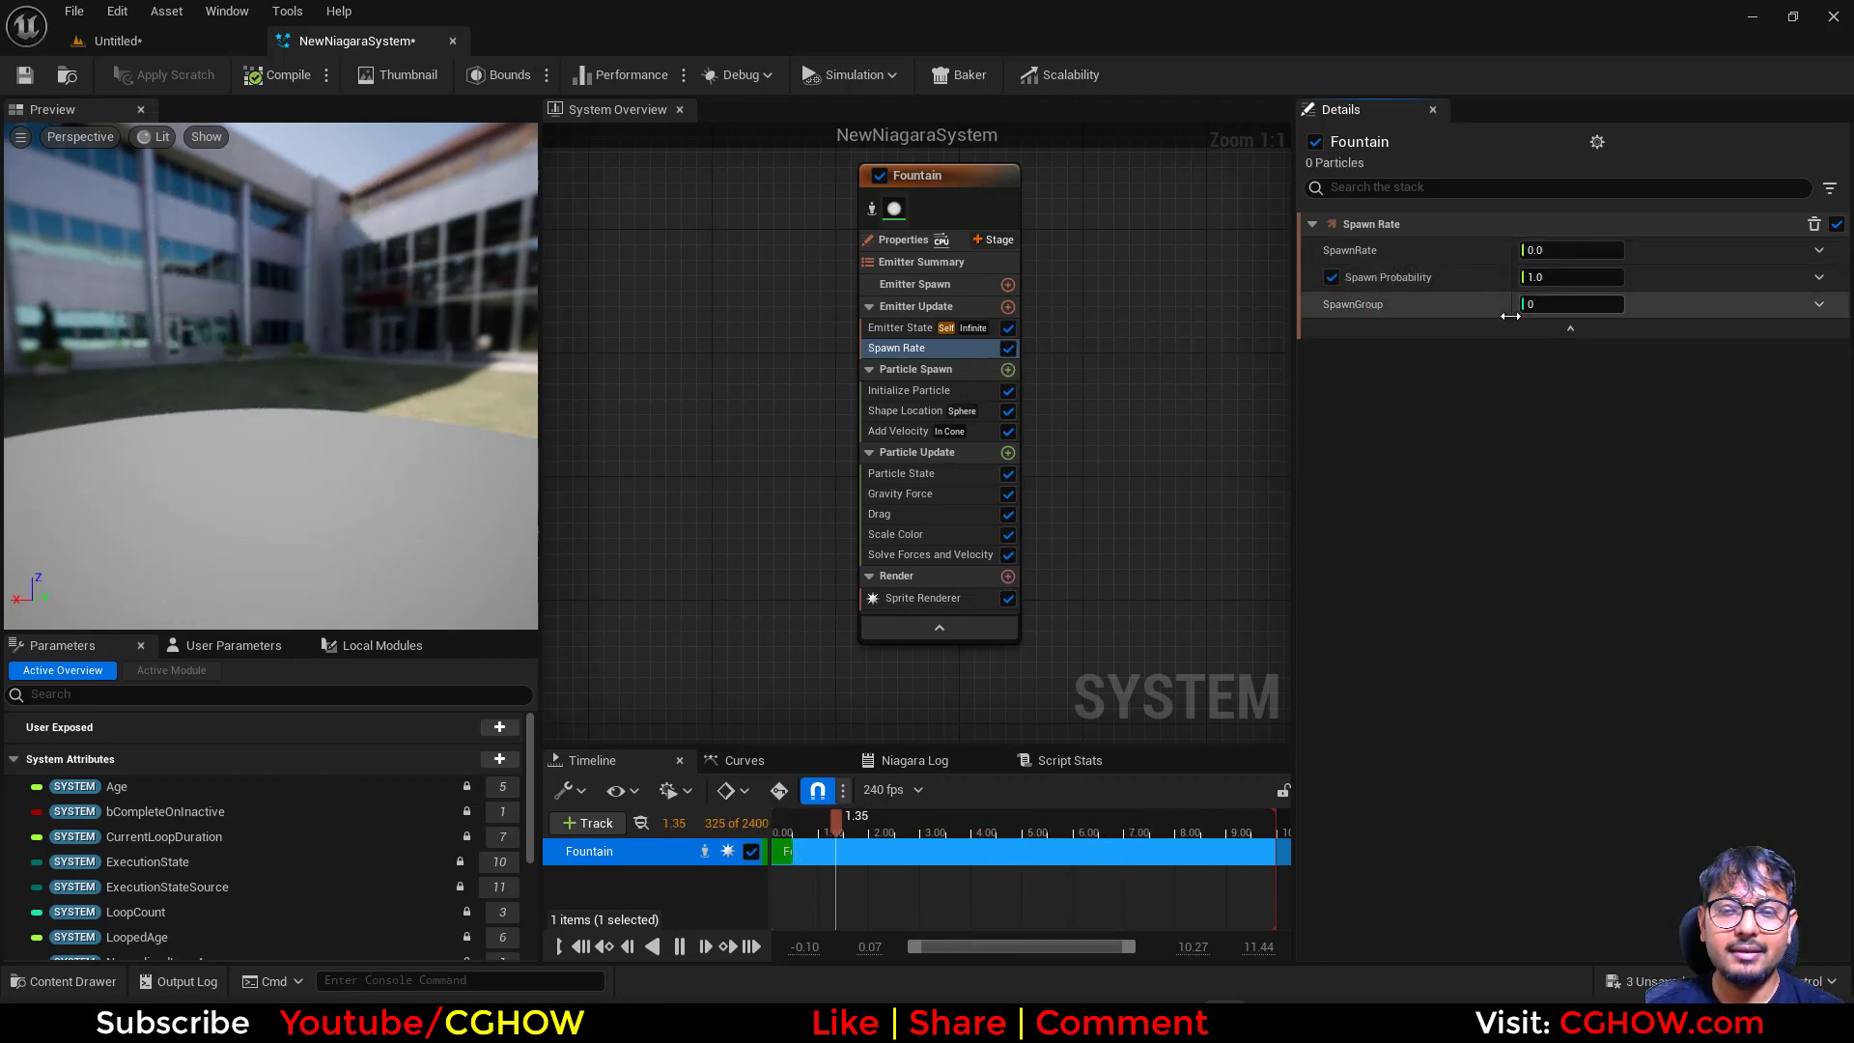
{"action": "left_click", "coordinate": [1571, 250]}
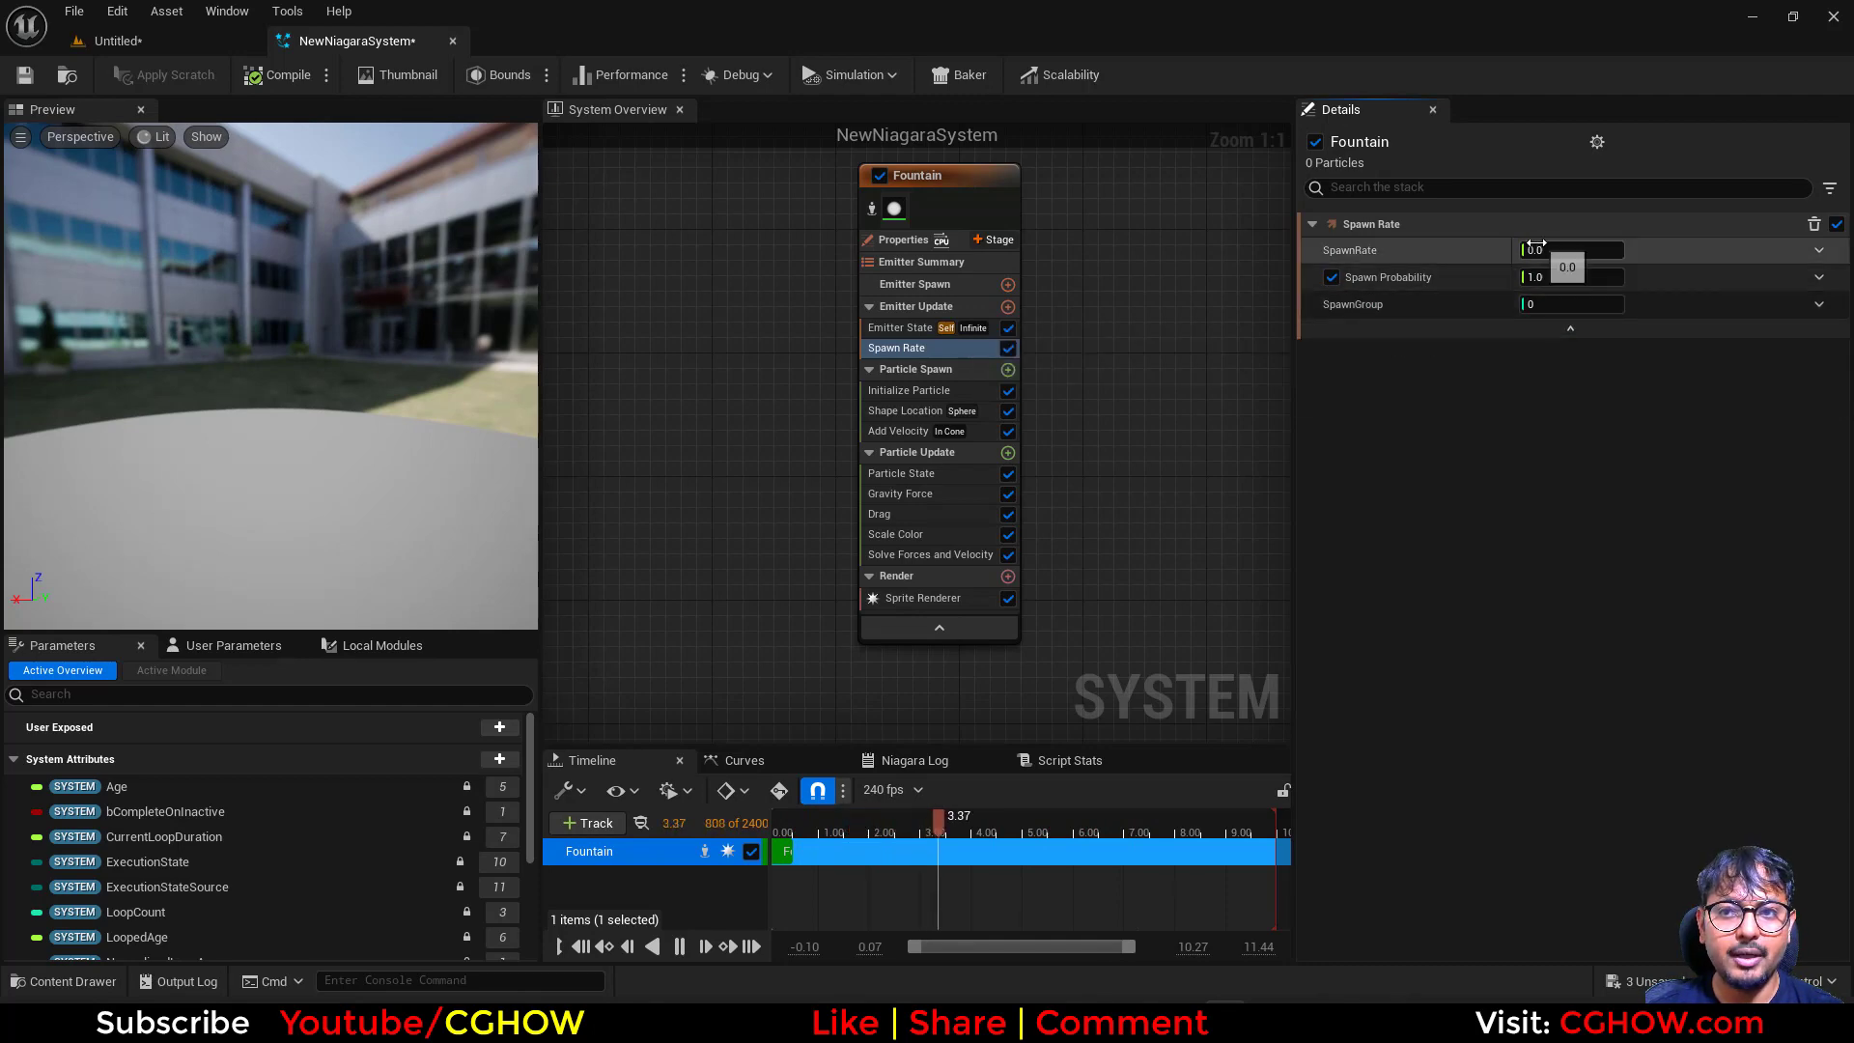
{"action": "type", "text": "1000"}
{"action": "key", "text": "Return"}
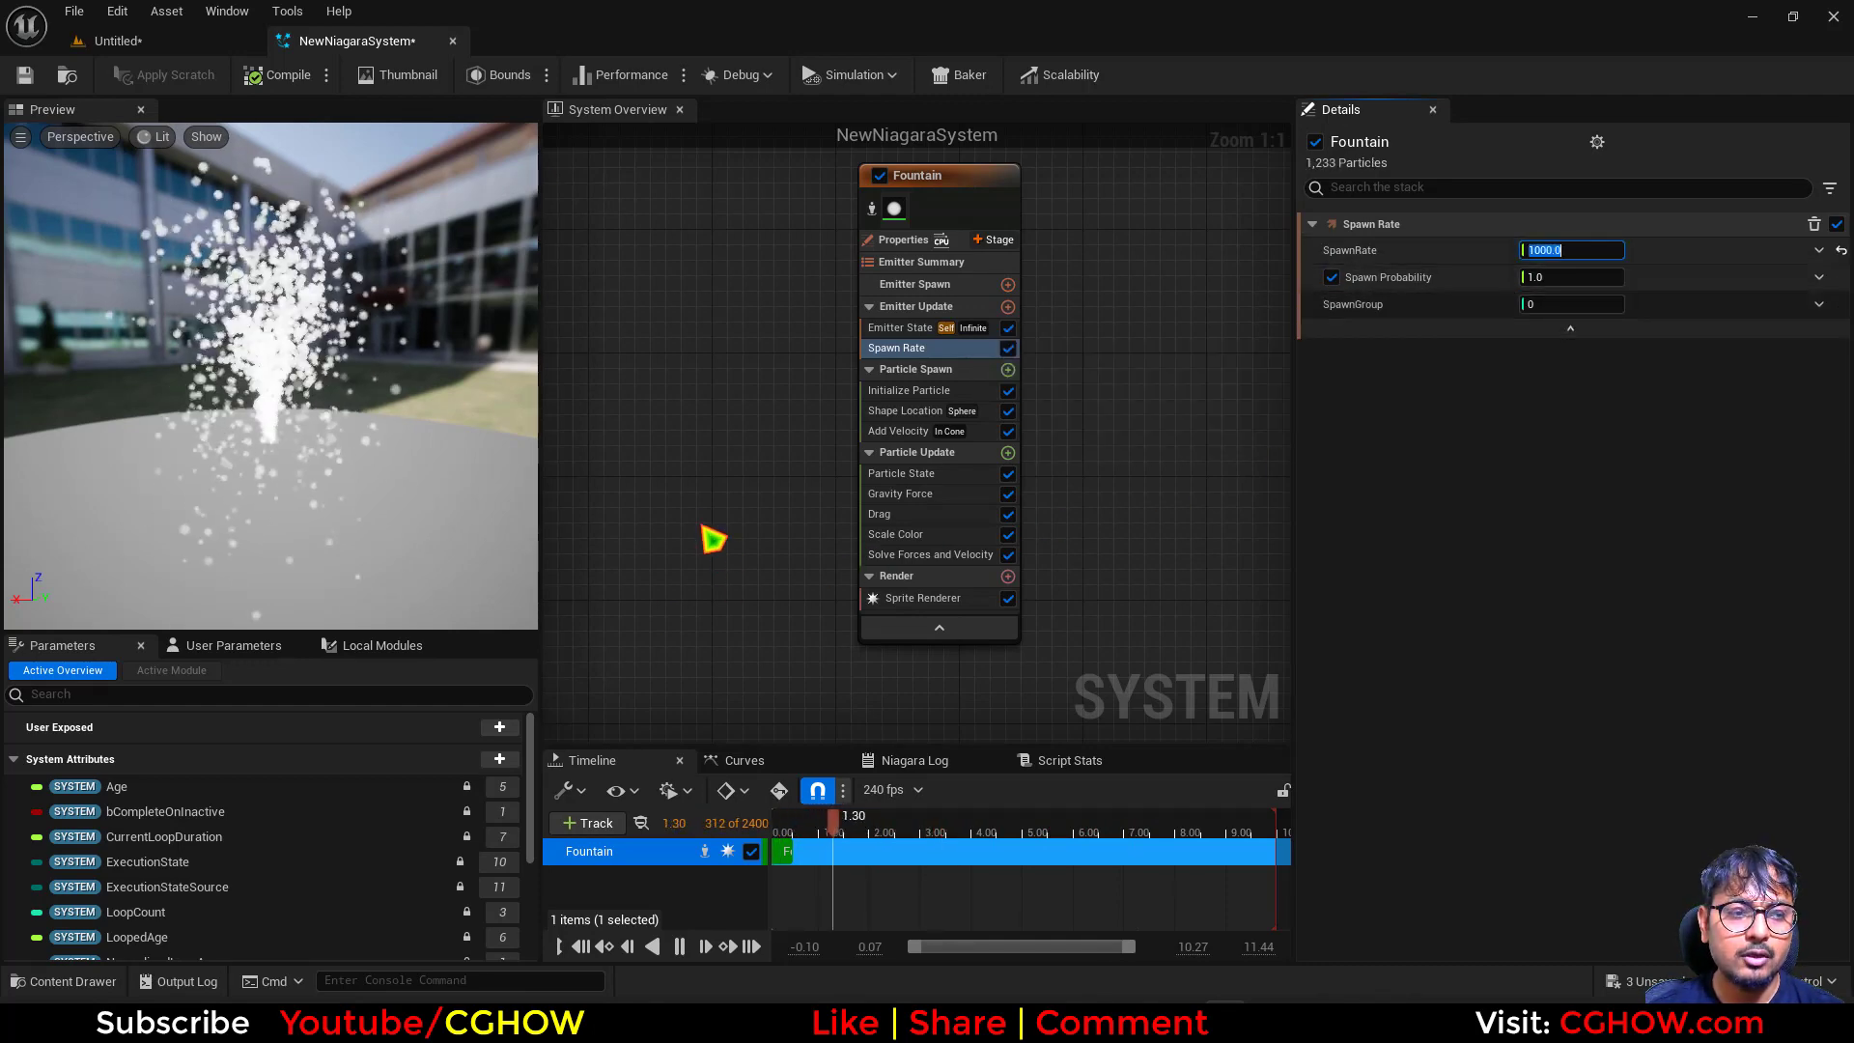
- Delete the Add Velocity and Gravity Force modules from the Fountain emitter
{"action": "left_click", "coordinate": [879, 416]}
{"action": "key", "text": "Delete"}
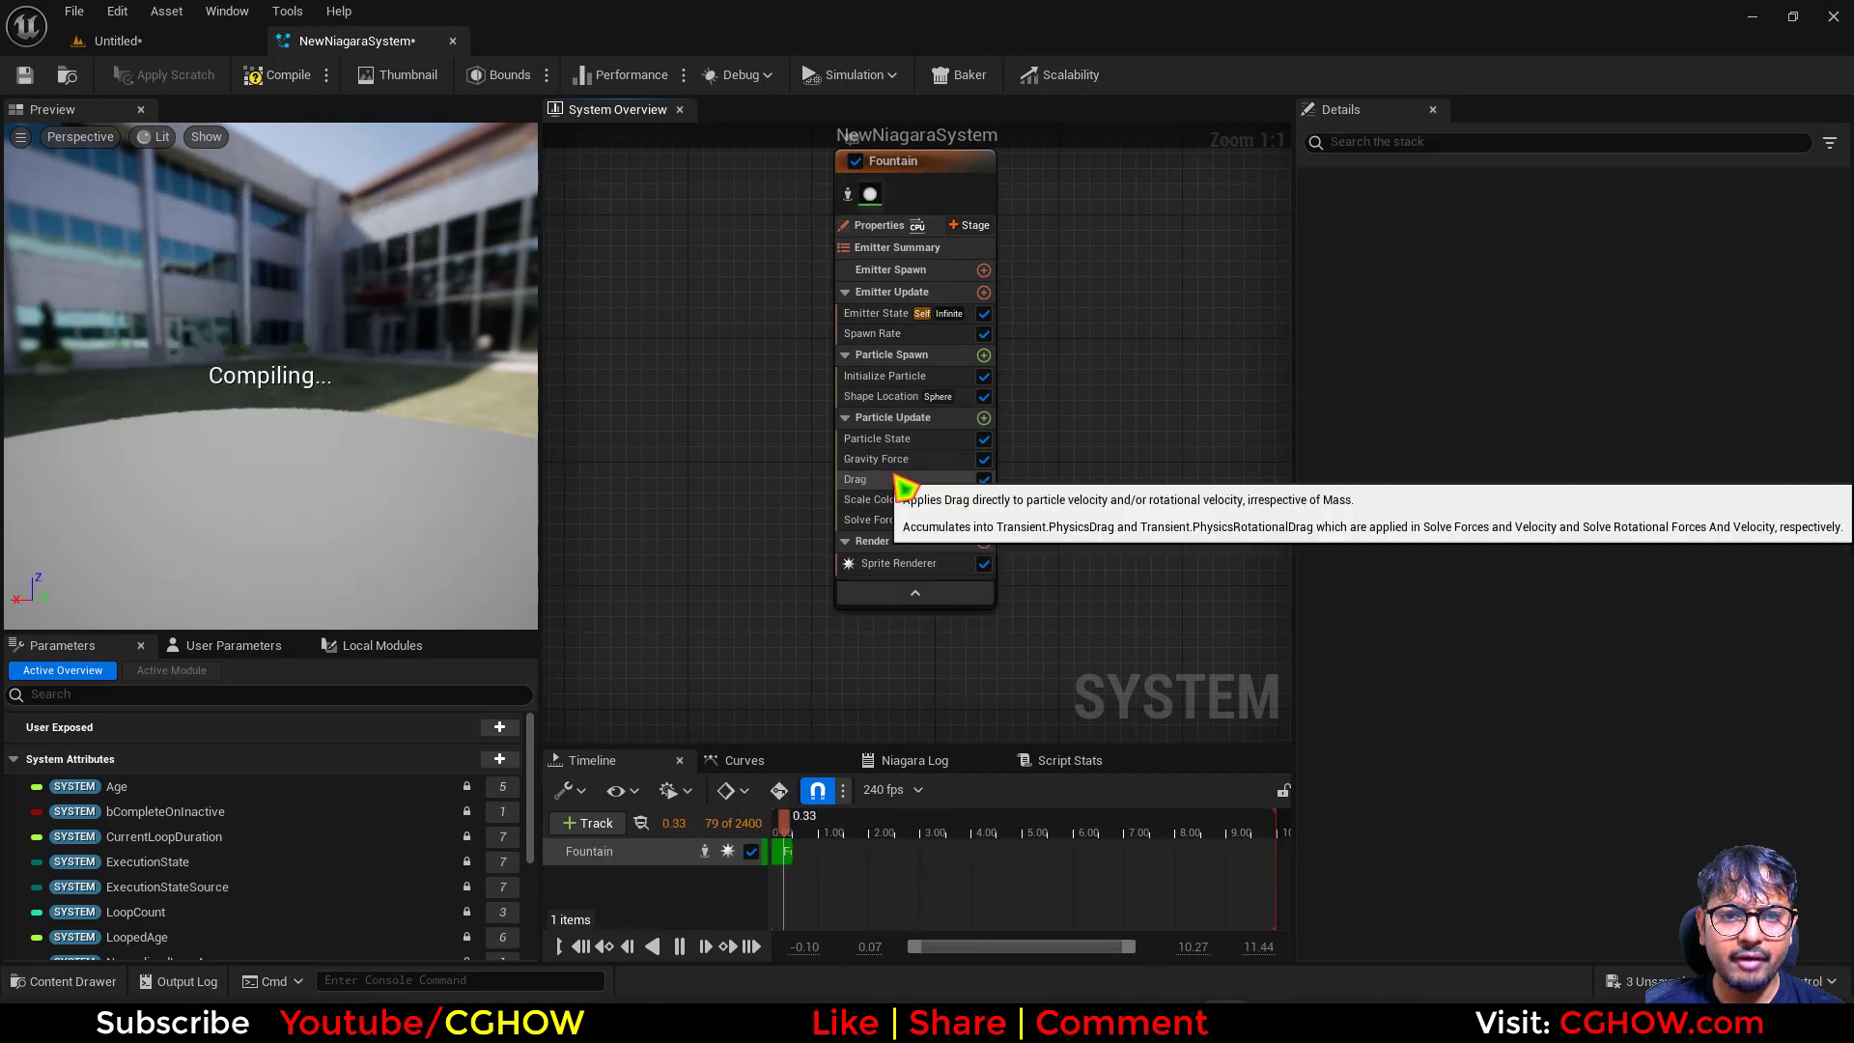
{"action": "left_click", "coordinate": [900, 460]}
{"action": "key", "text": "Delete"}
- Set the Sphere Radius of the Shape Location module to 100
{"action": "left_click", "coordinate": [873, 398]}
{"action": "left_click", "coordinate": [1571, 326]}
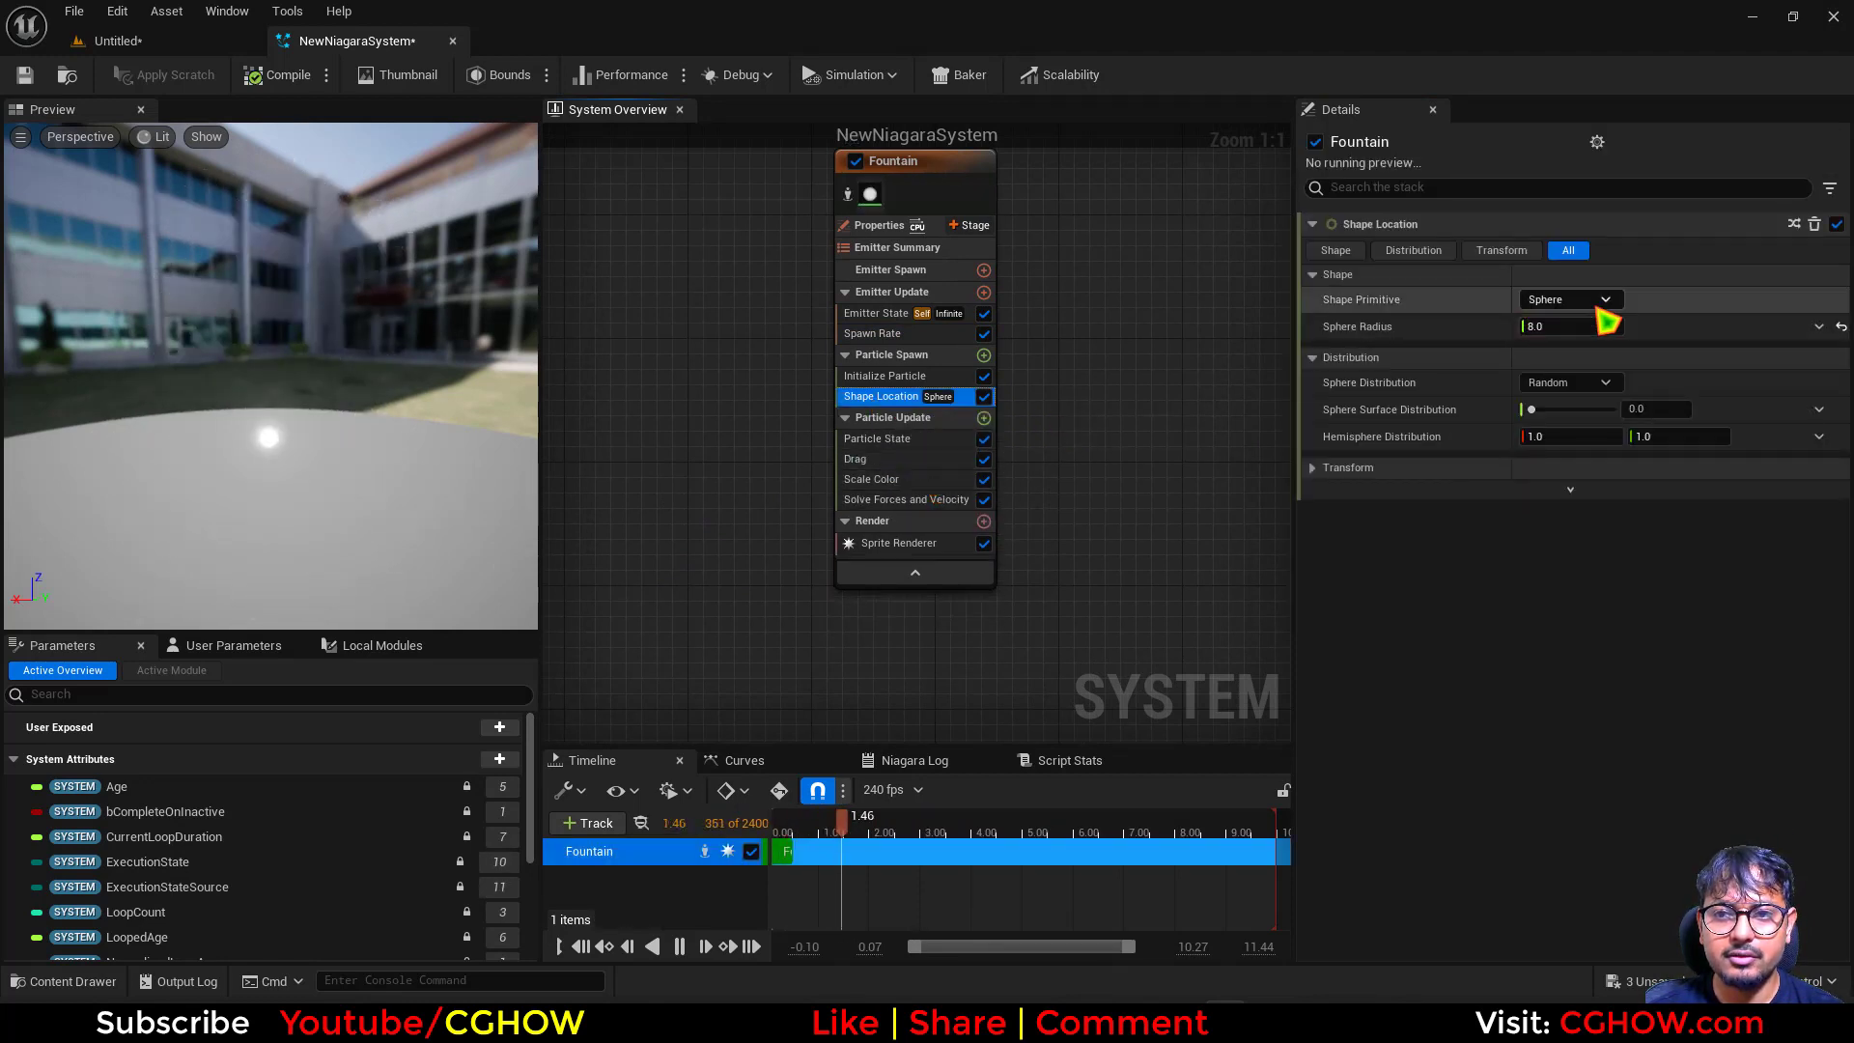
{"action": "type", "text": "100"}
{"action": "key", "text": "Return"}
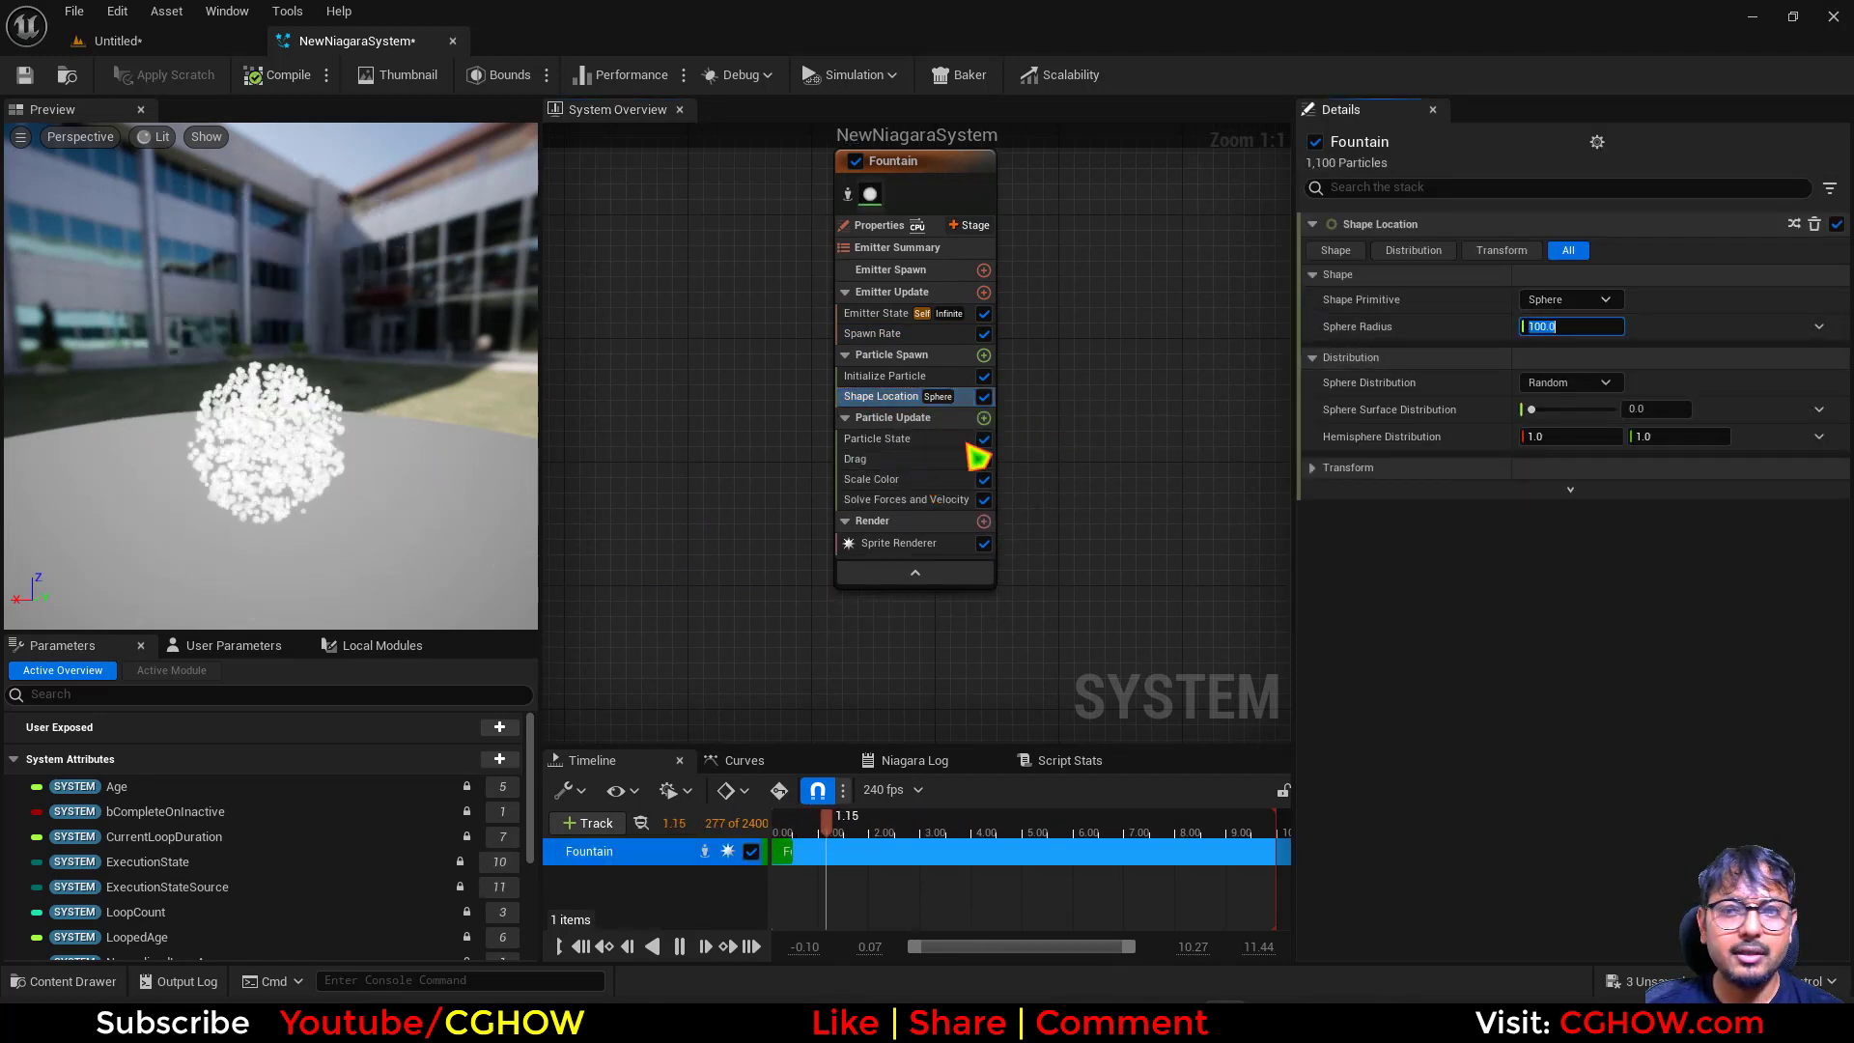
- Try a red particle color in Initialize Particle with green and blue at 0, and return the color to white
{"action": "left_click", "coordinate": [960, 376]}
{"action": "left_click", "coordinate": [1673, 406]}
{"action": "type", "text": "0"}
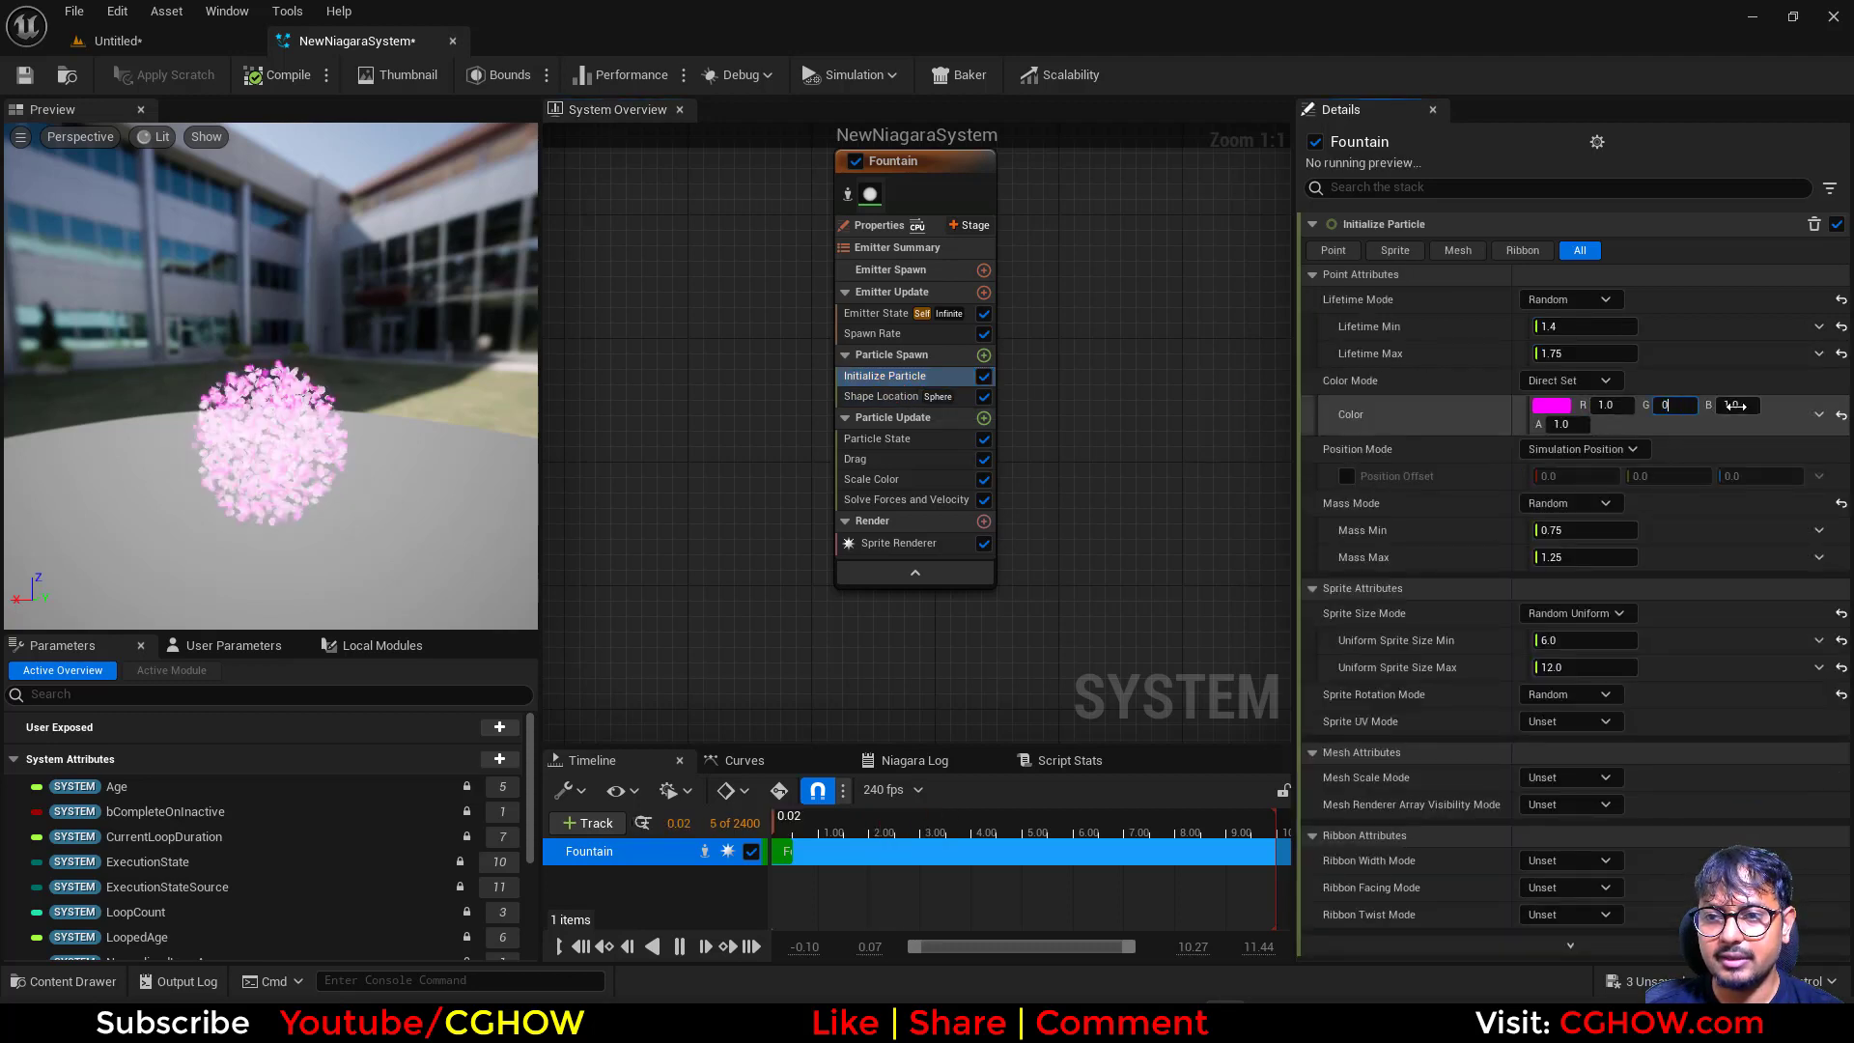
{"action": "left_click", "coordinate": [1735, 405]}
{"action": "type", "text": "0"}
{"action": "key", "text": "Return"}
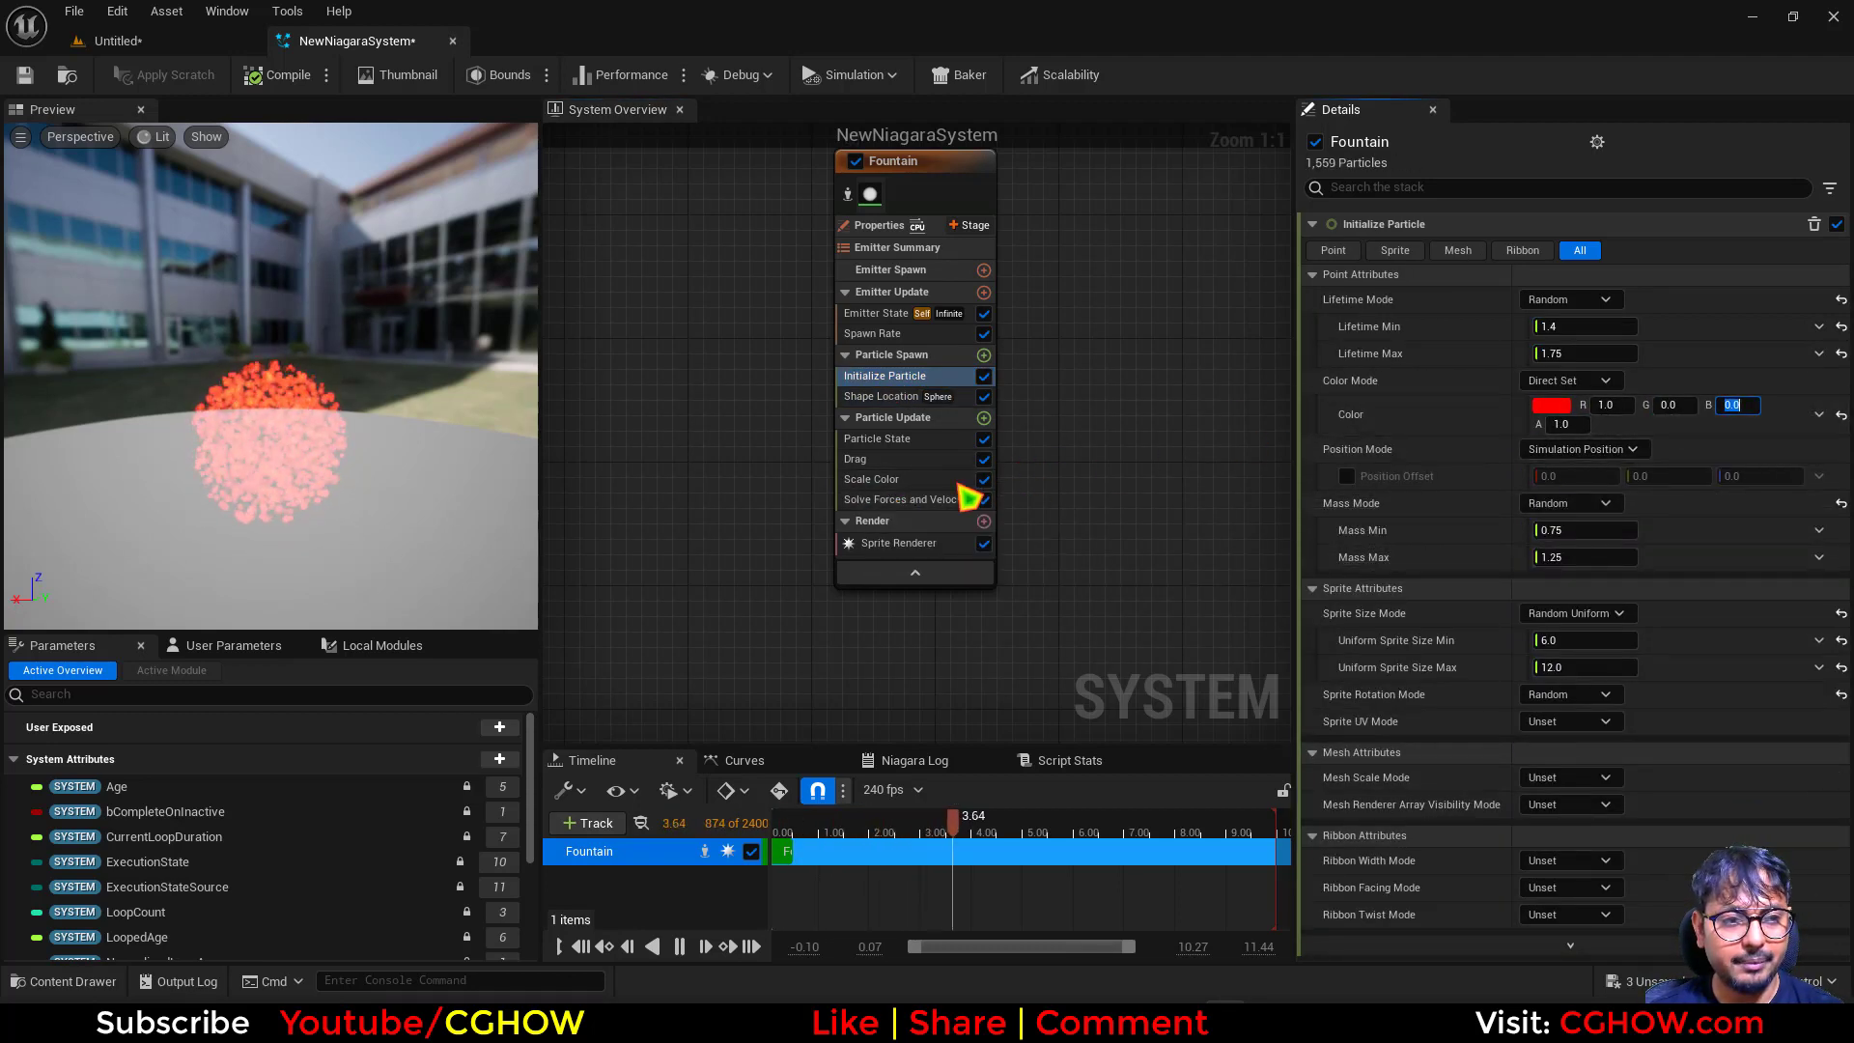
{"action": "type", "text": "1"}
{"action": "key", "text": "Return"}
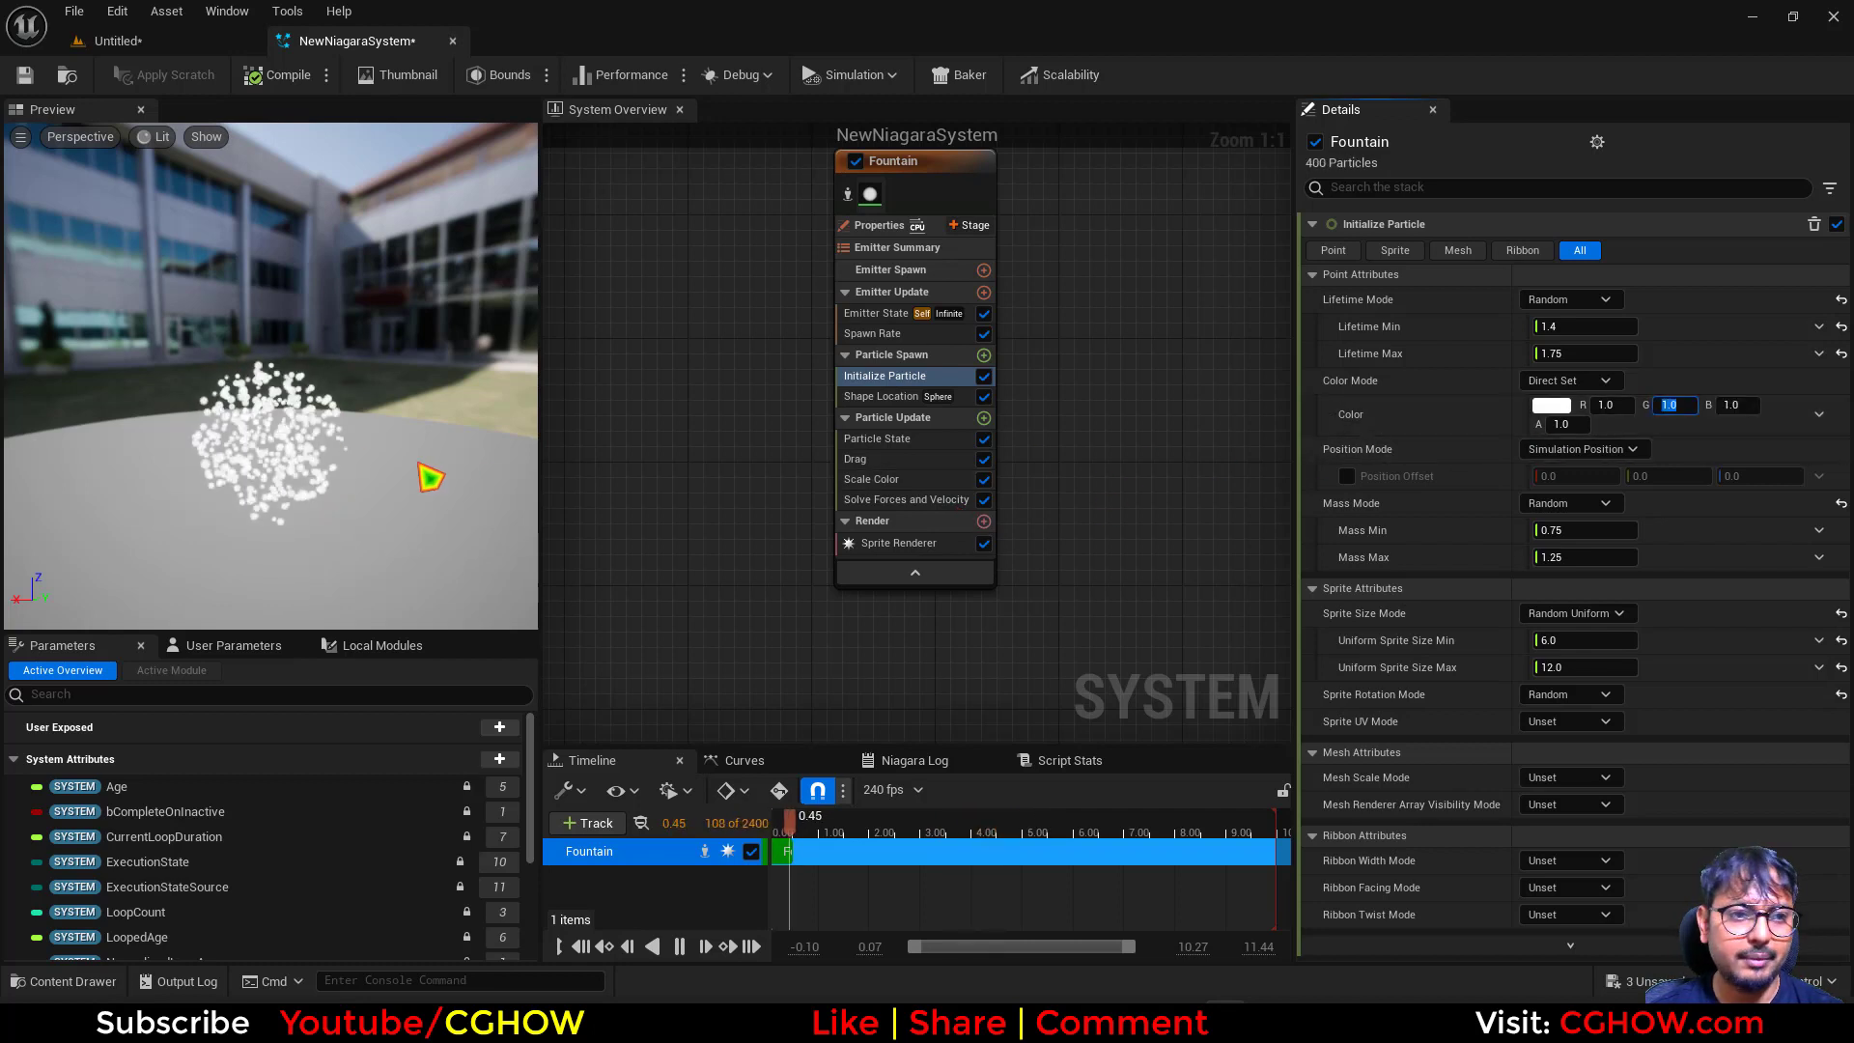
- Duplicate the sphere Shape Location module and set the copy's Shape Primitive to Torus
{"action": "left_click", "coordinate": [840, 379]}
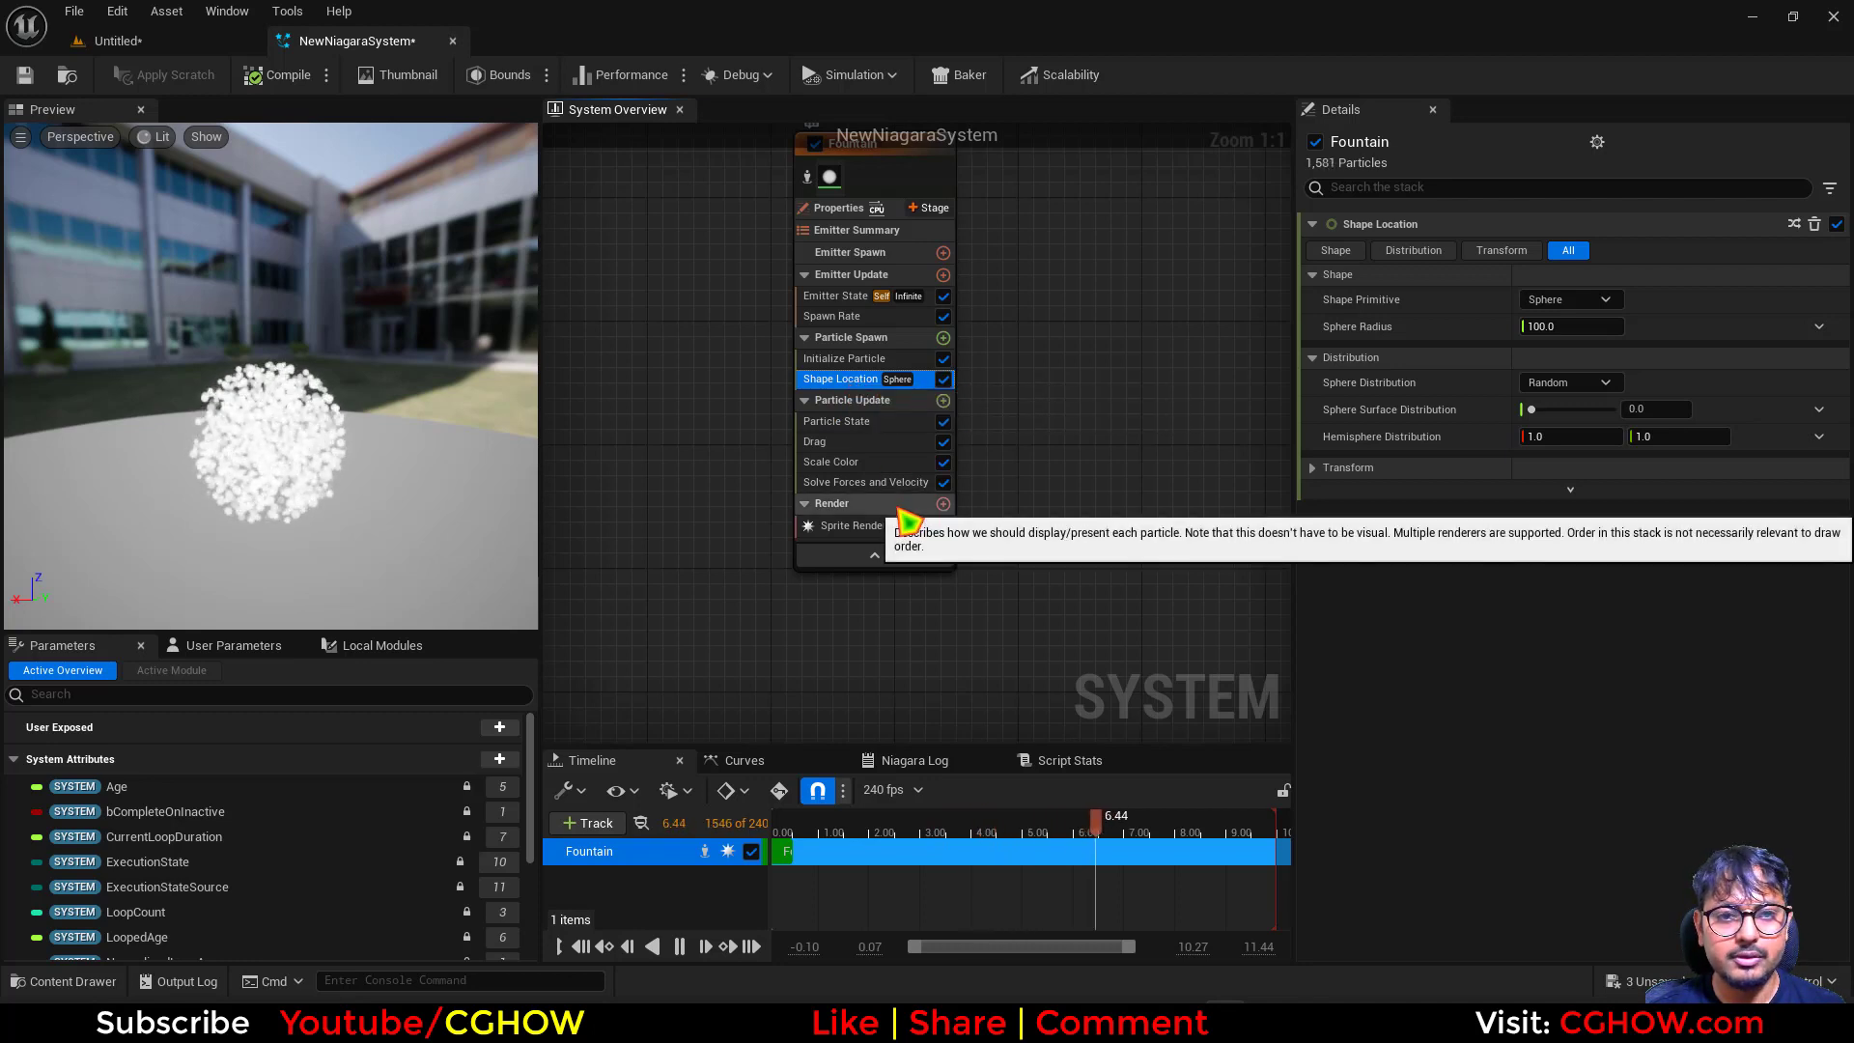
{"action": "key", "text": "ctrl+d"}
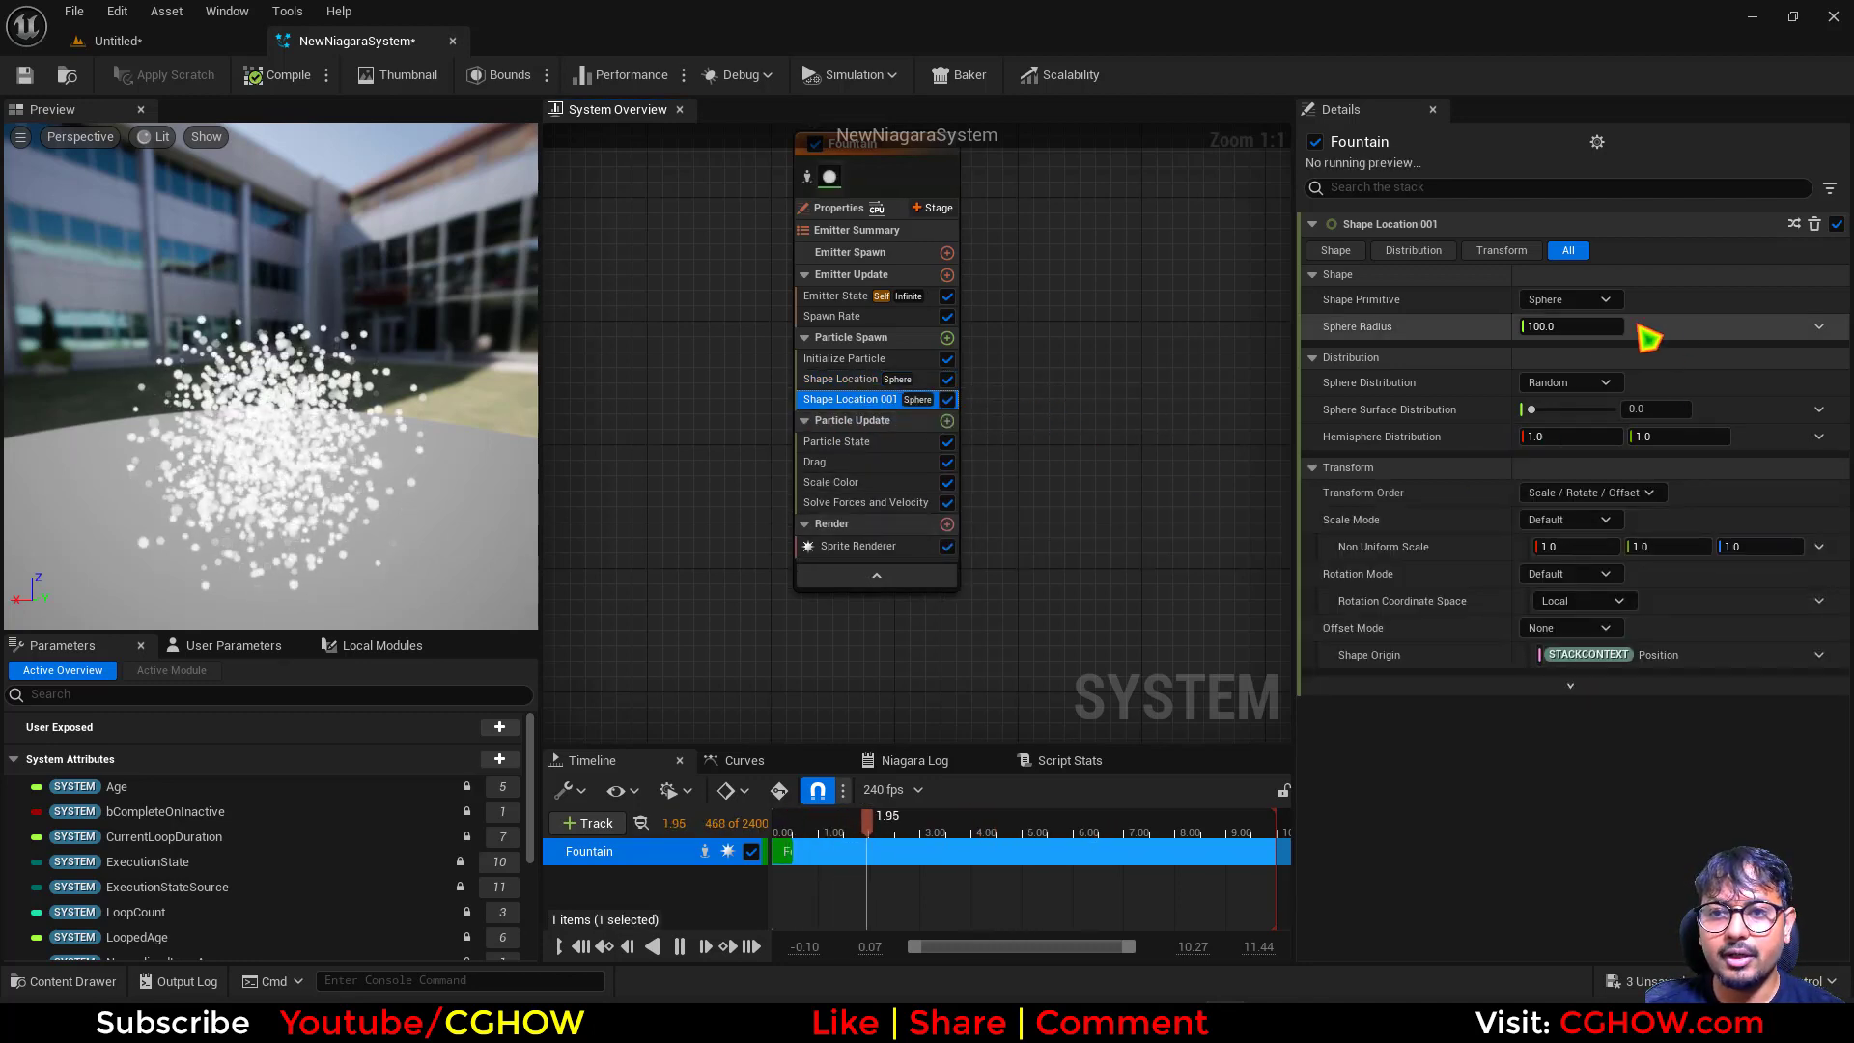
{"action": "left_click", "coordinate": [1598, 300]}
{"action": "left_click", "coordinate": [1560, 389]}
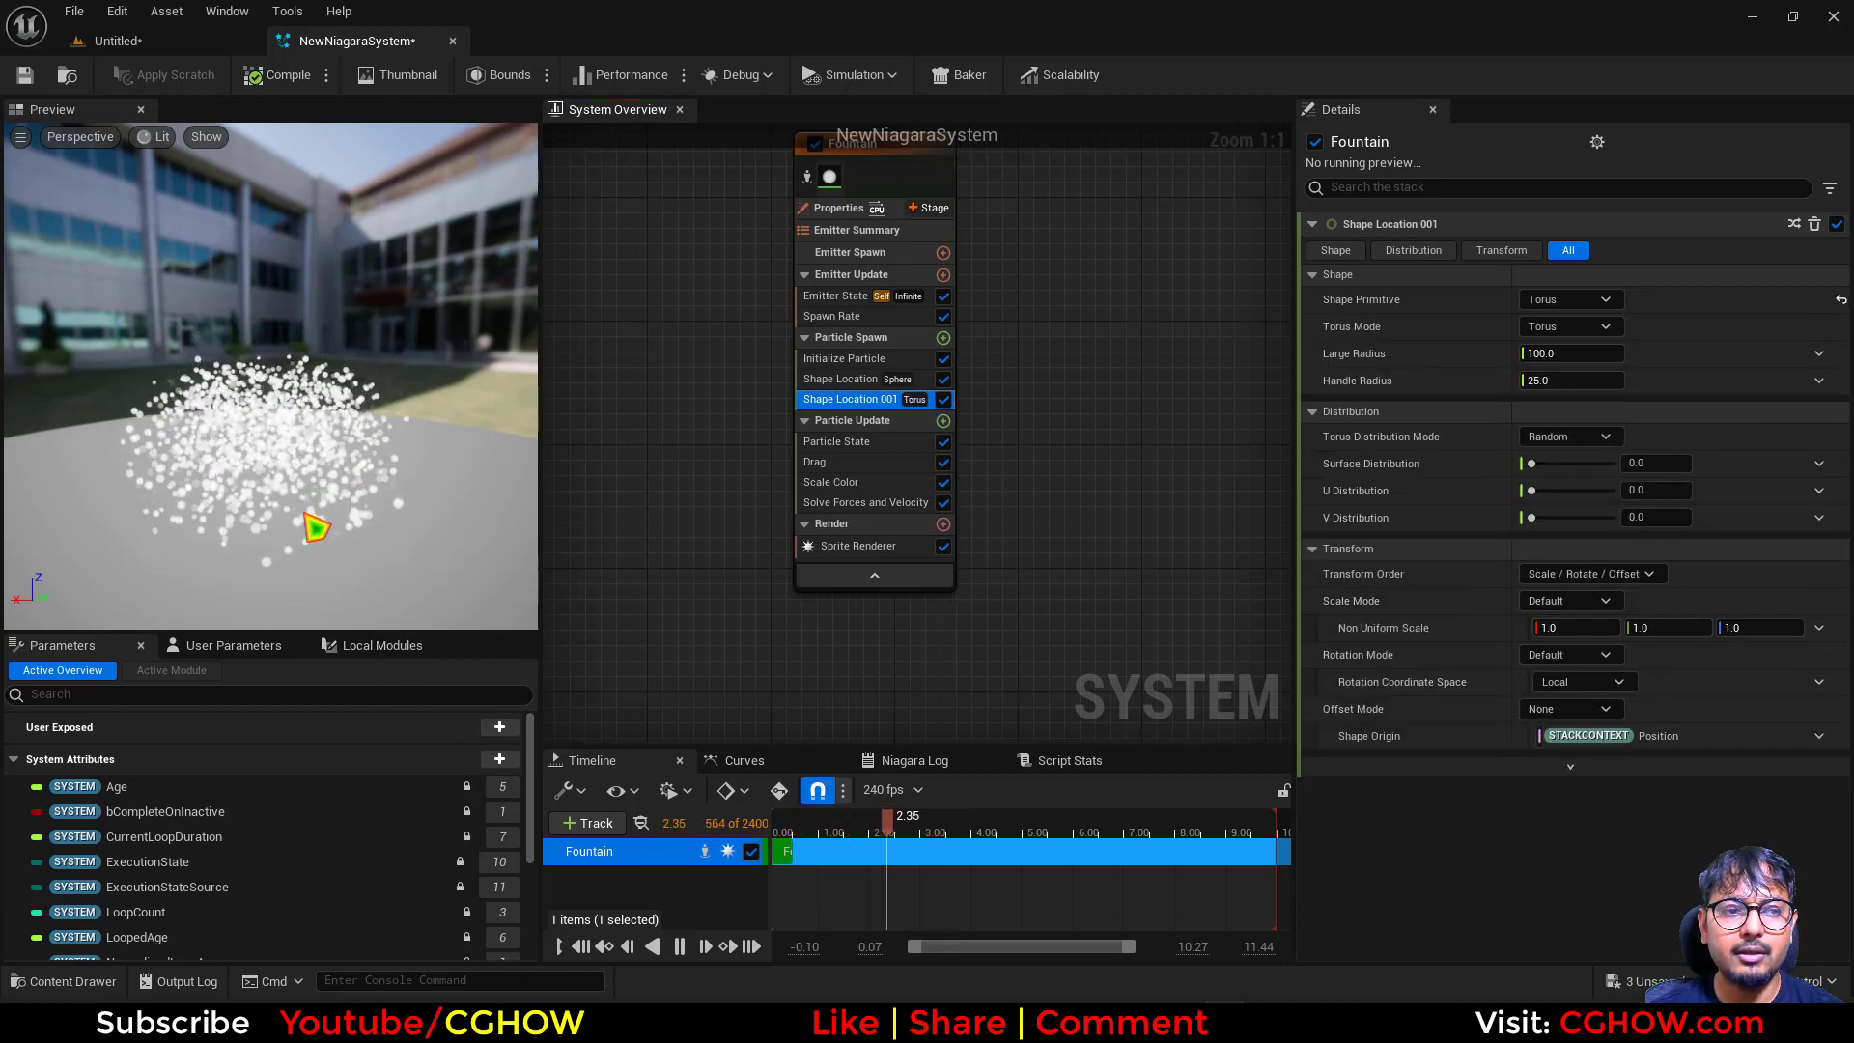
- Set the torus Shape Location's Offset Mode to Default with an X offset of 200
{"action": "left_click", "coordinate": [1569, 709]}
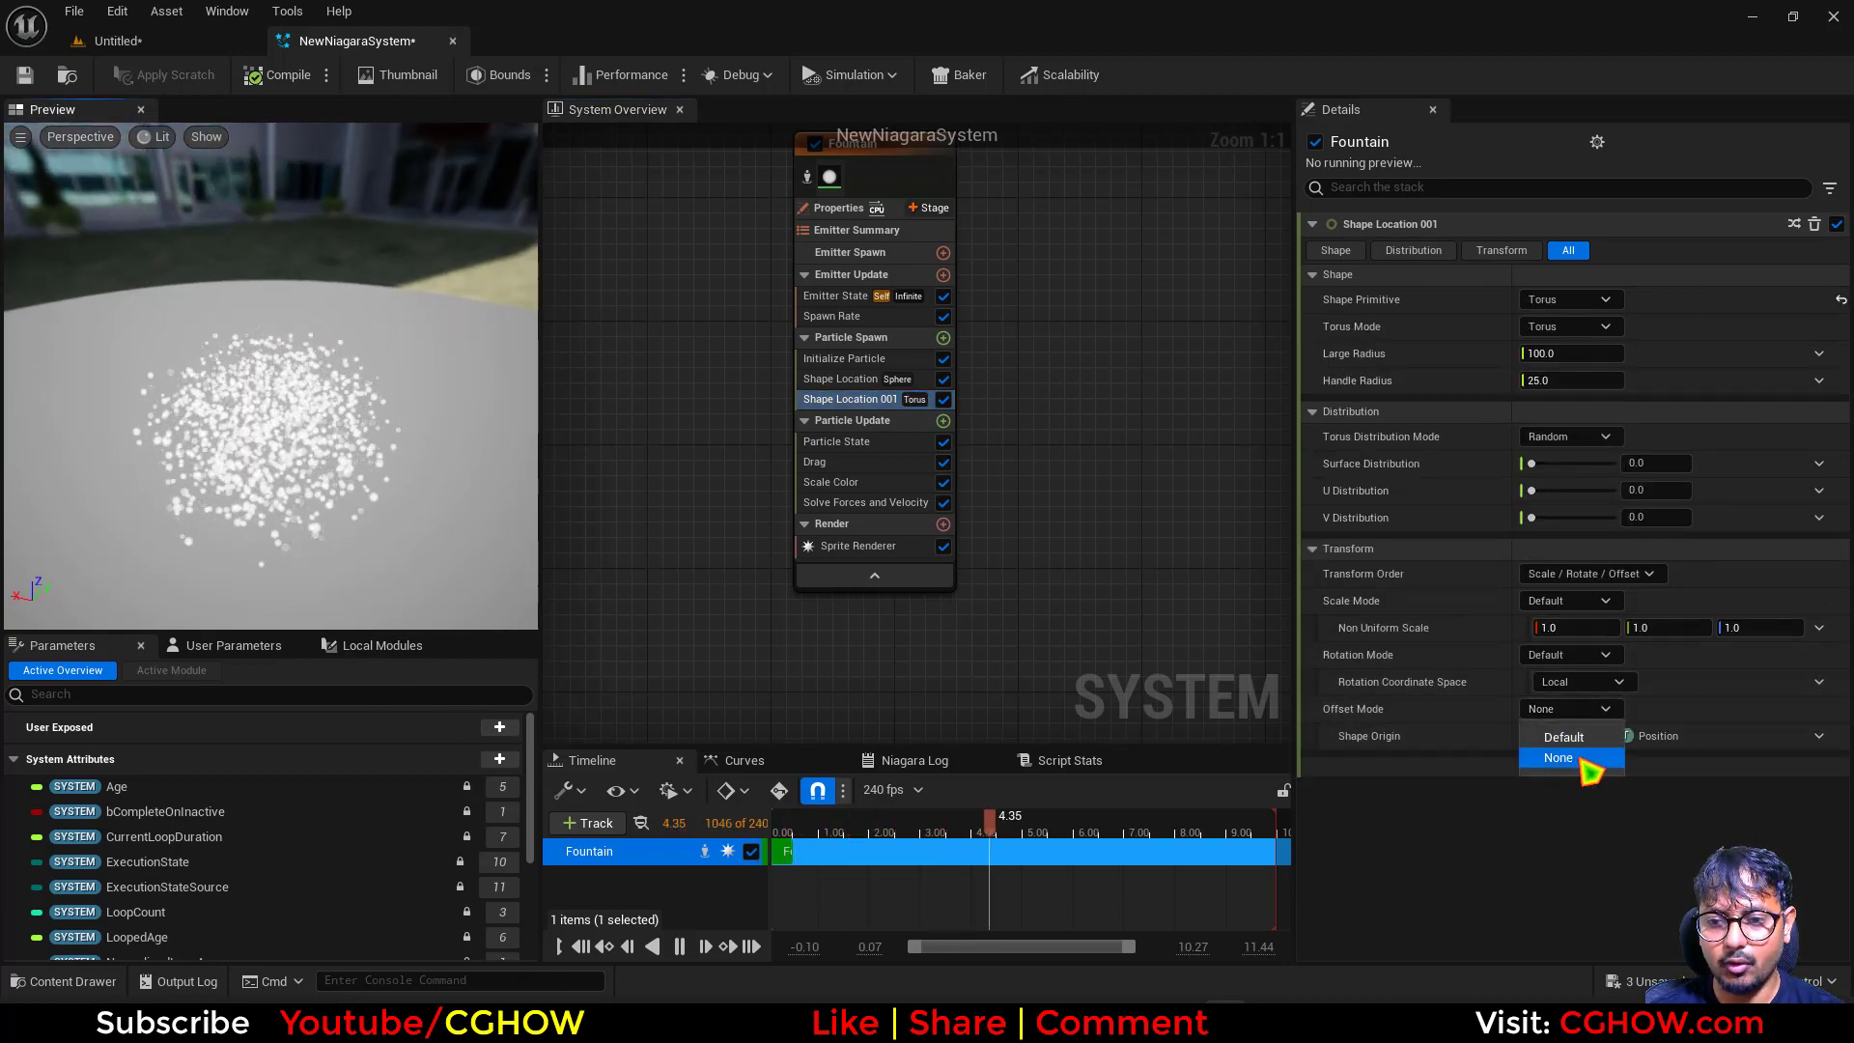
{"action": "left_click", "coordinate": [1588, 738]}
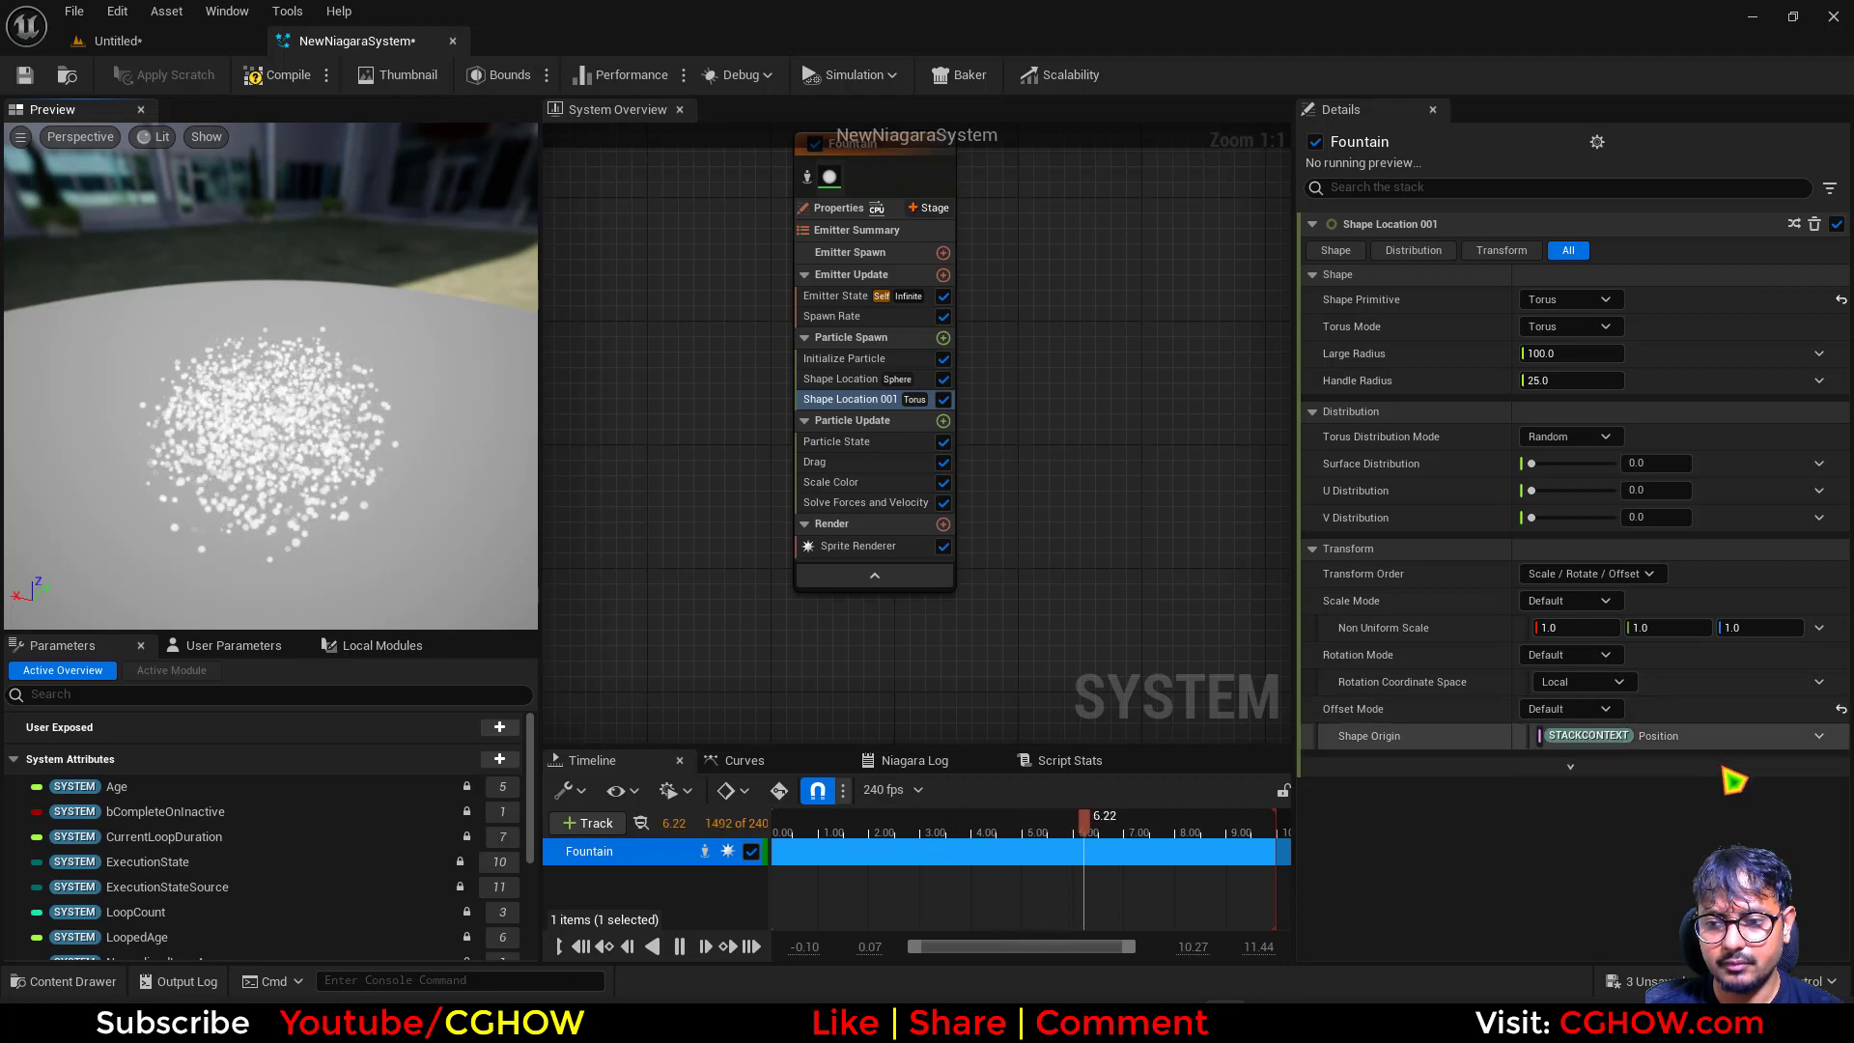
{"action": "left_click", "coordinate": [1565, 763]}
{"action": "type", "text": "200"}
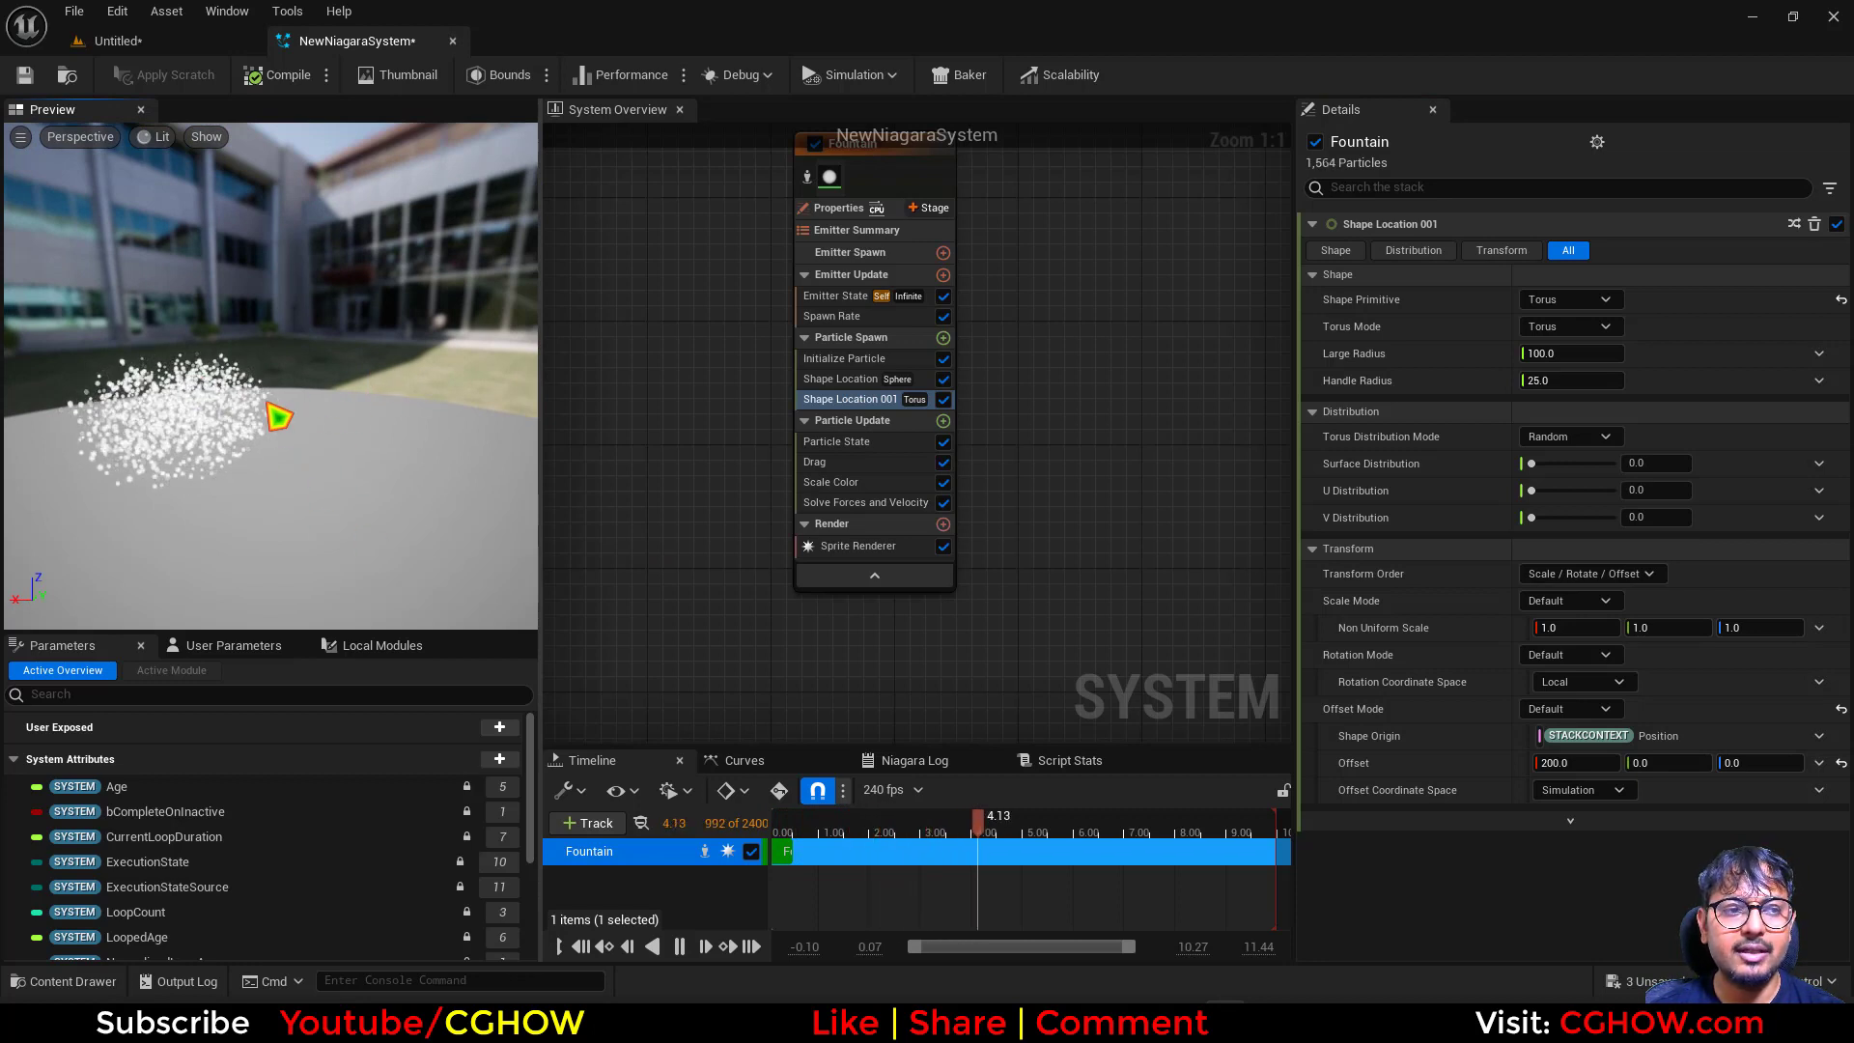
{"action": "left_click_drag", "start_coordinate": [198, 425], "coordinate": [153, 320]}
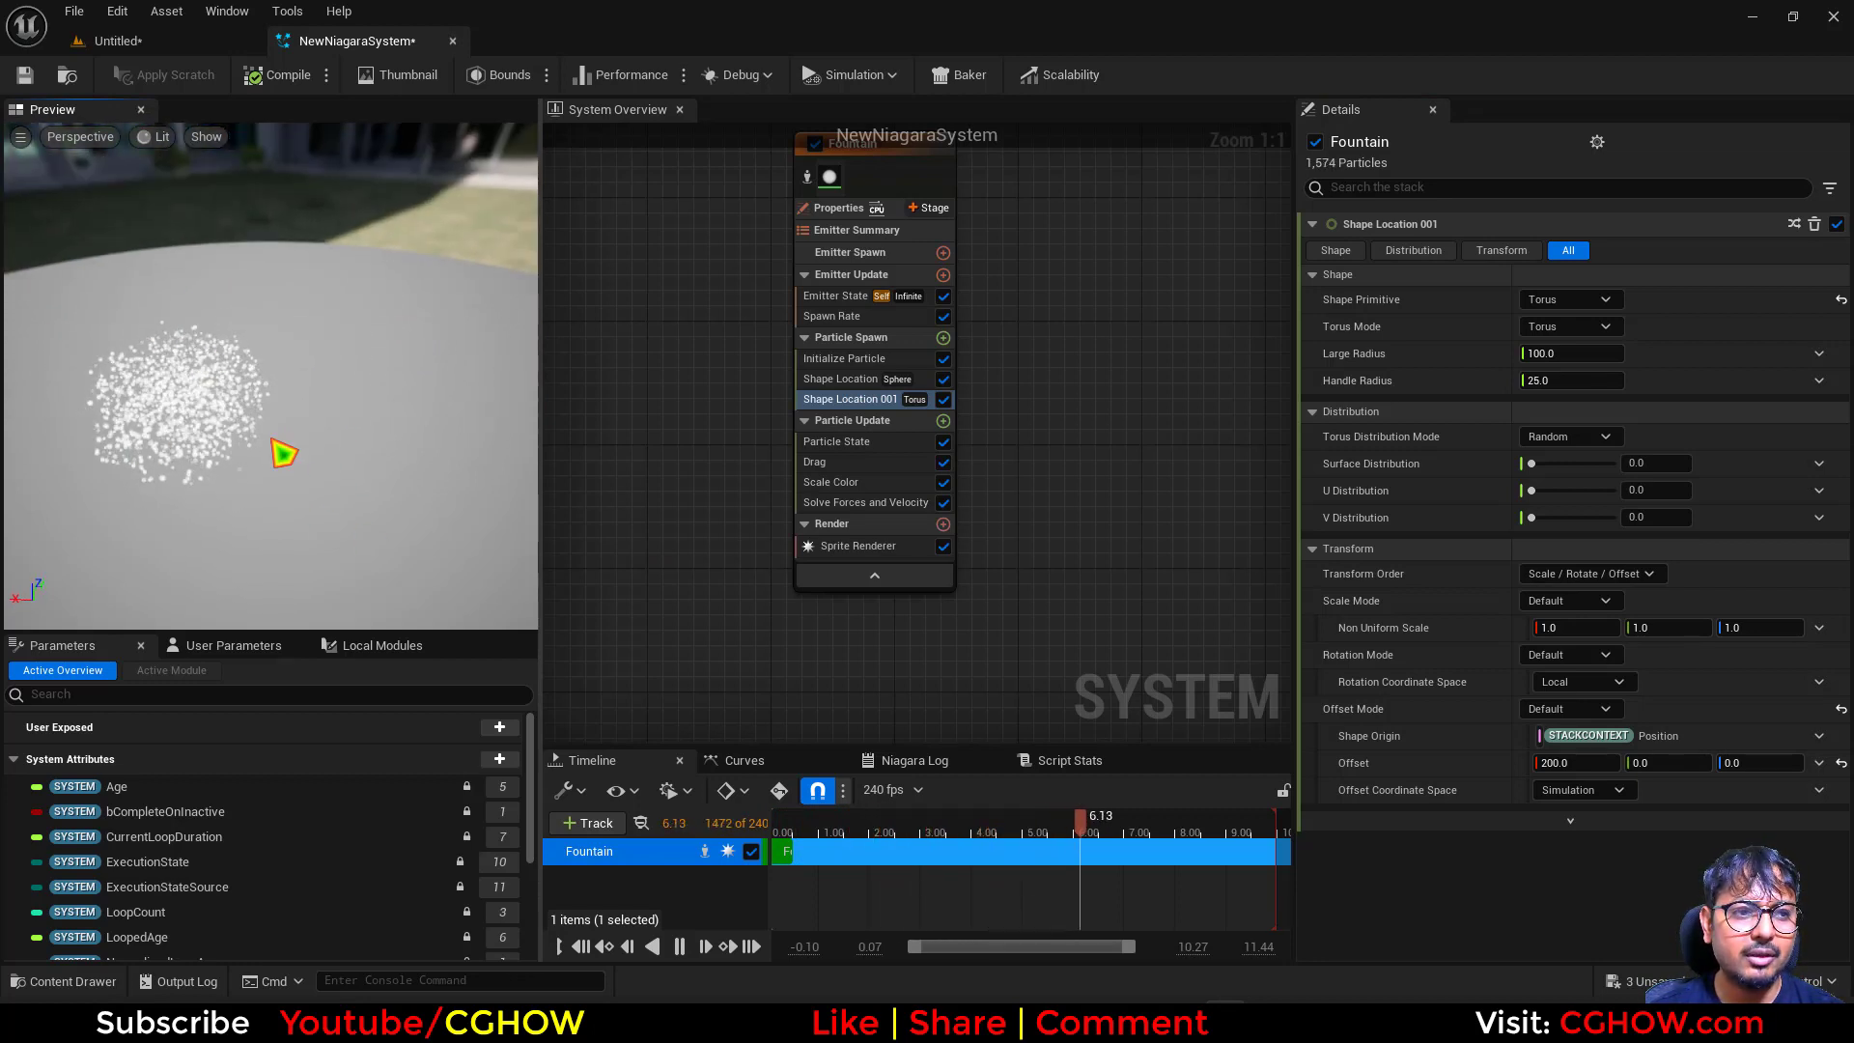
{"action": "left_click_drag", "start_coordinate": [272, 439], "coordinate": [268, 348]}
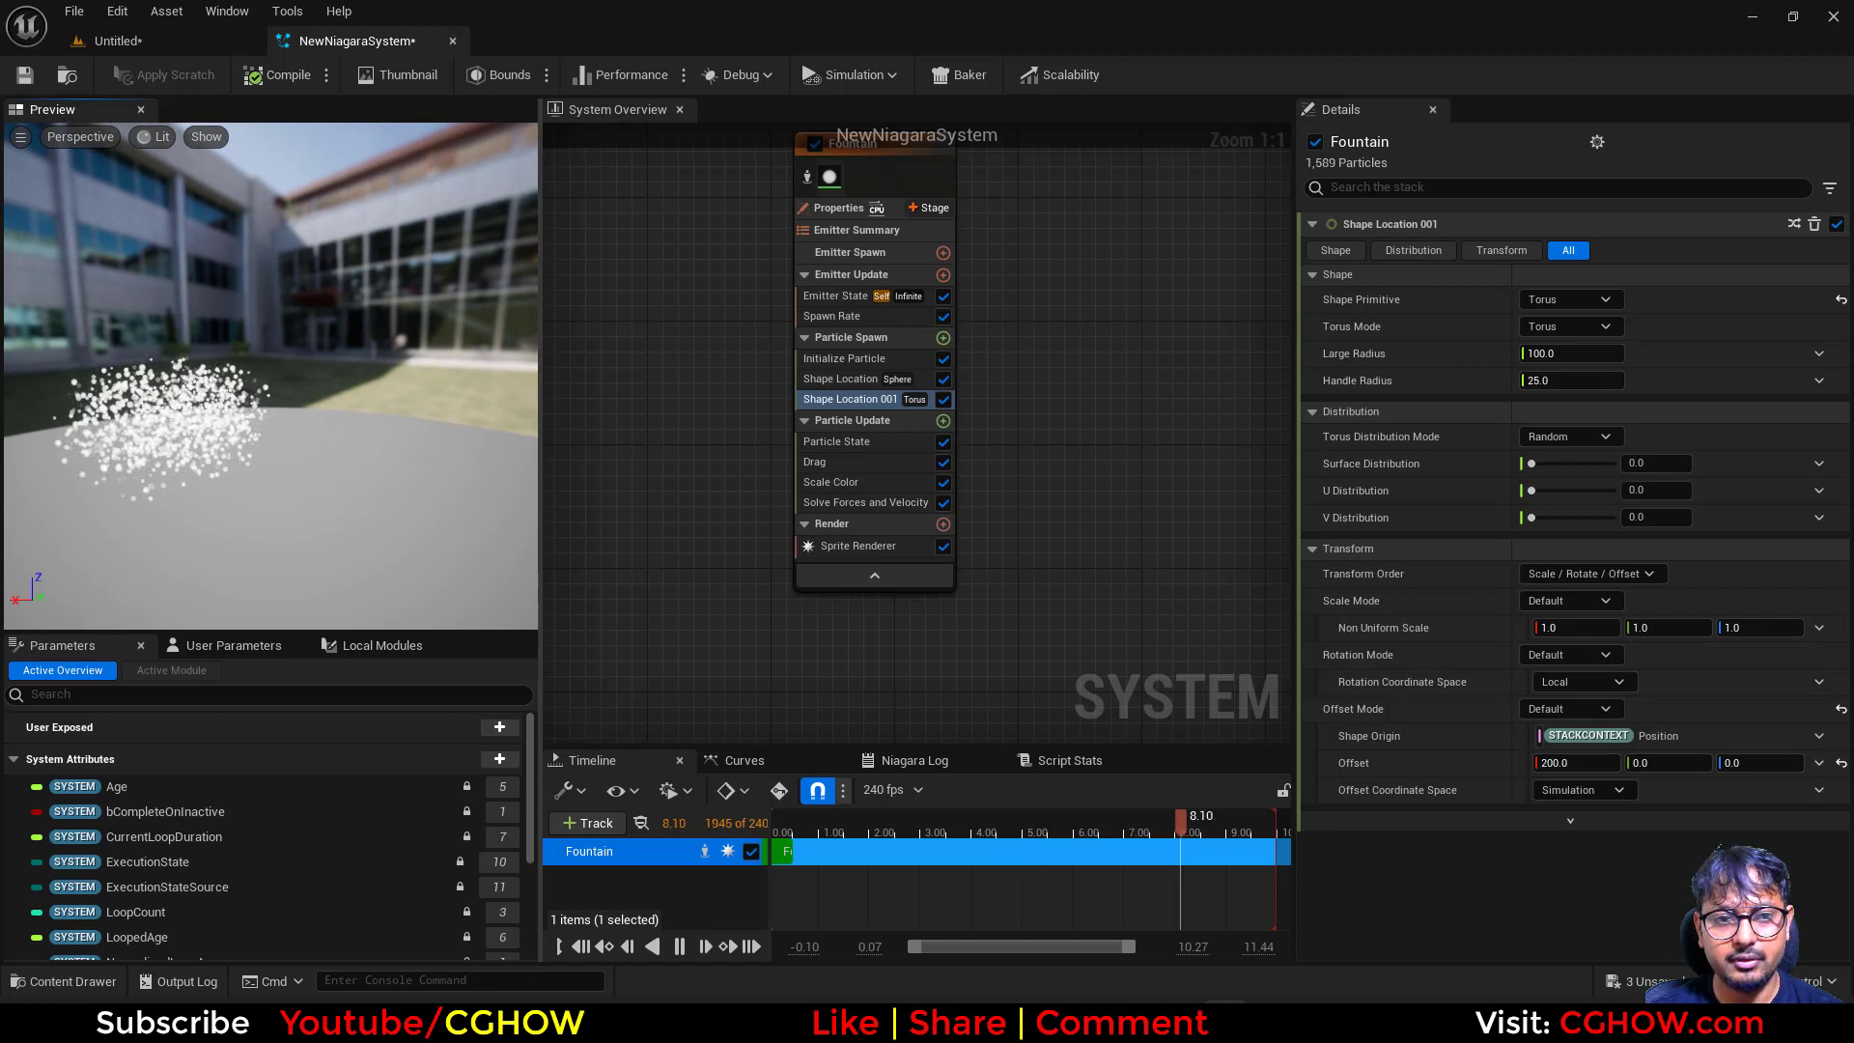
- Duplicate the Spawn Rate module and set SpawnGroup to 1 in Spawn Rate 001
{"action": "left_click", "coordinate": [859, 317]}
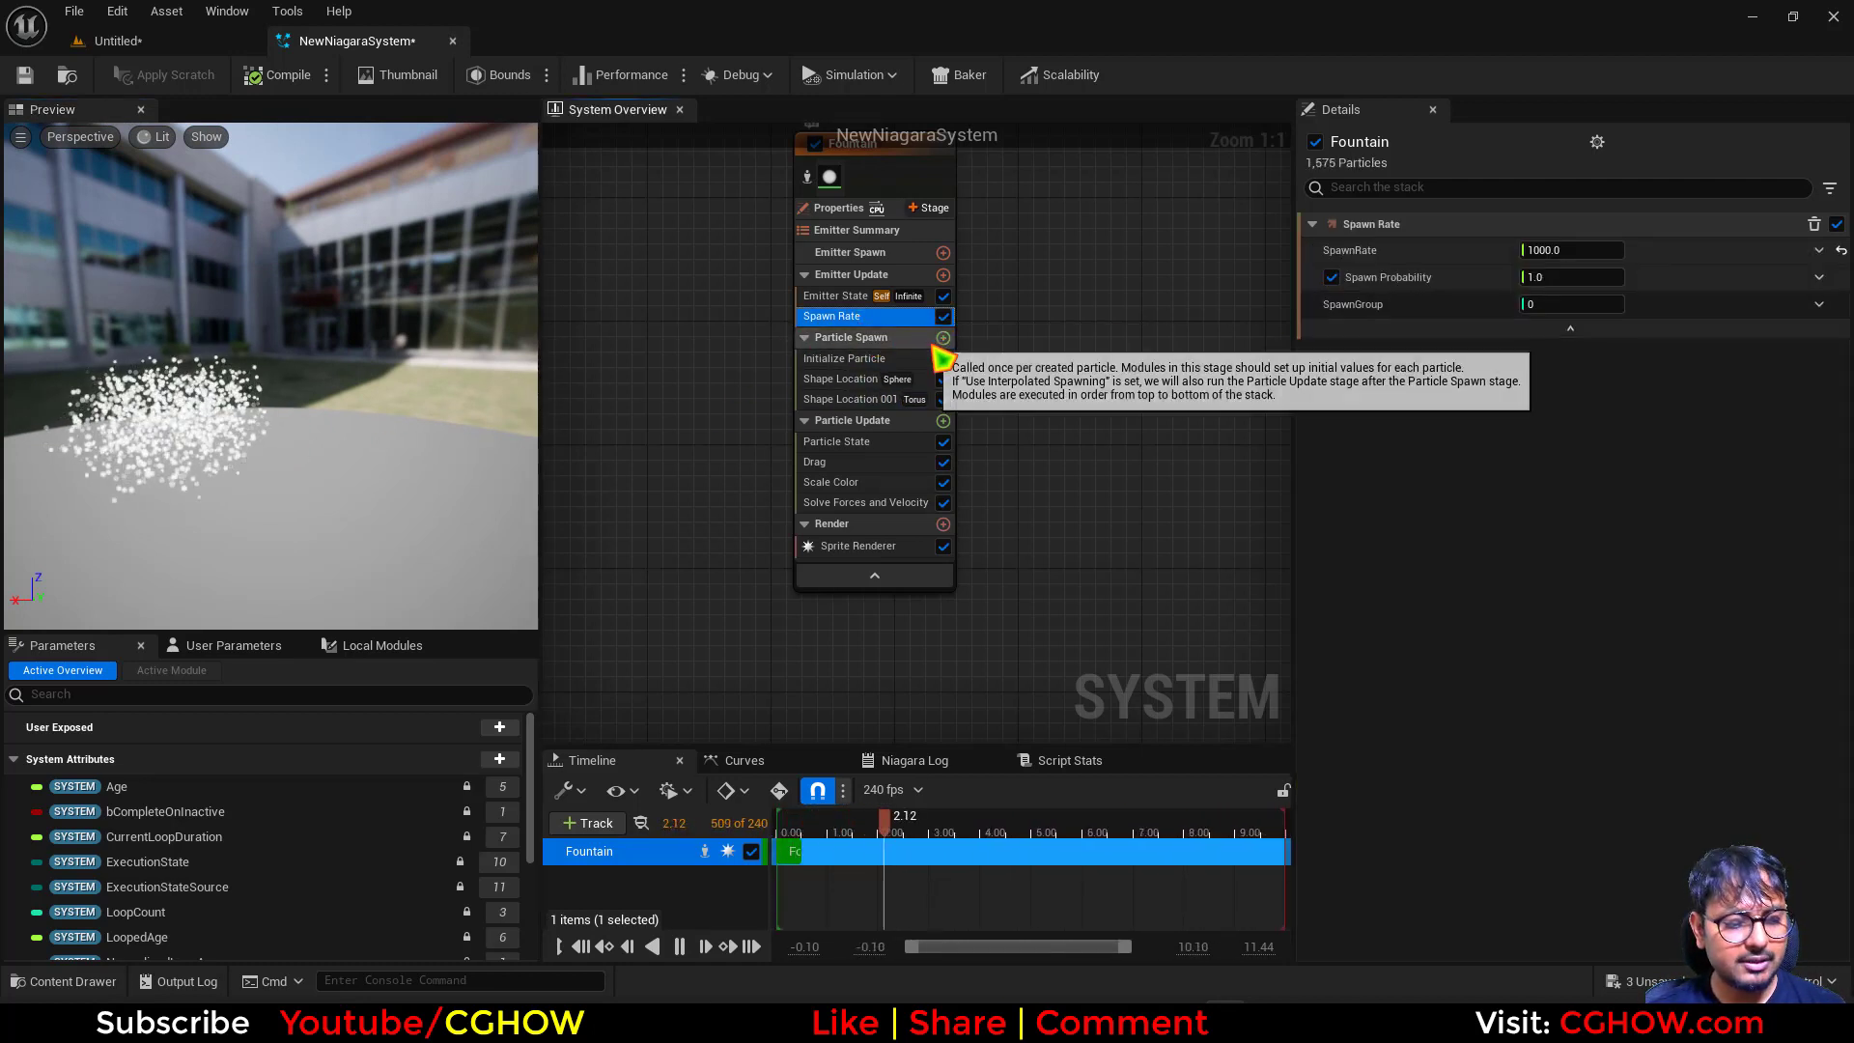
{"action": "key", "text": "ctrl+d"}
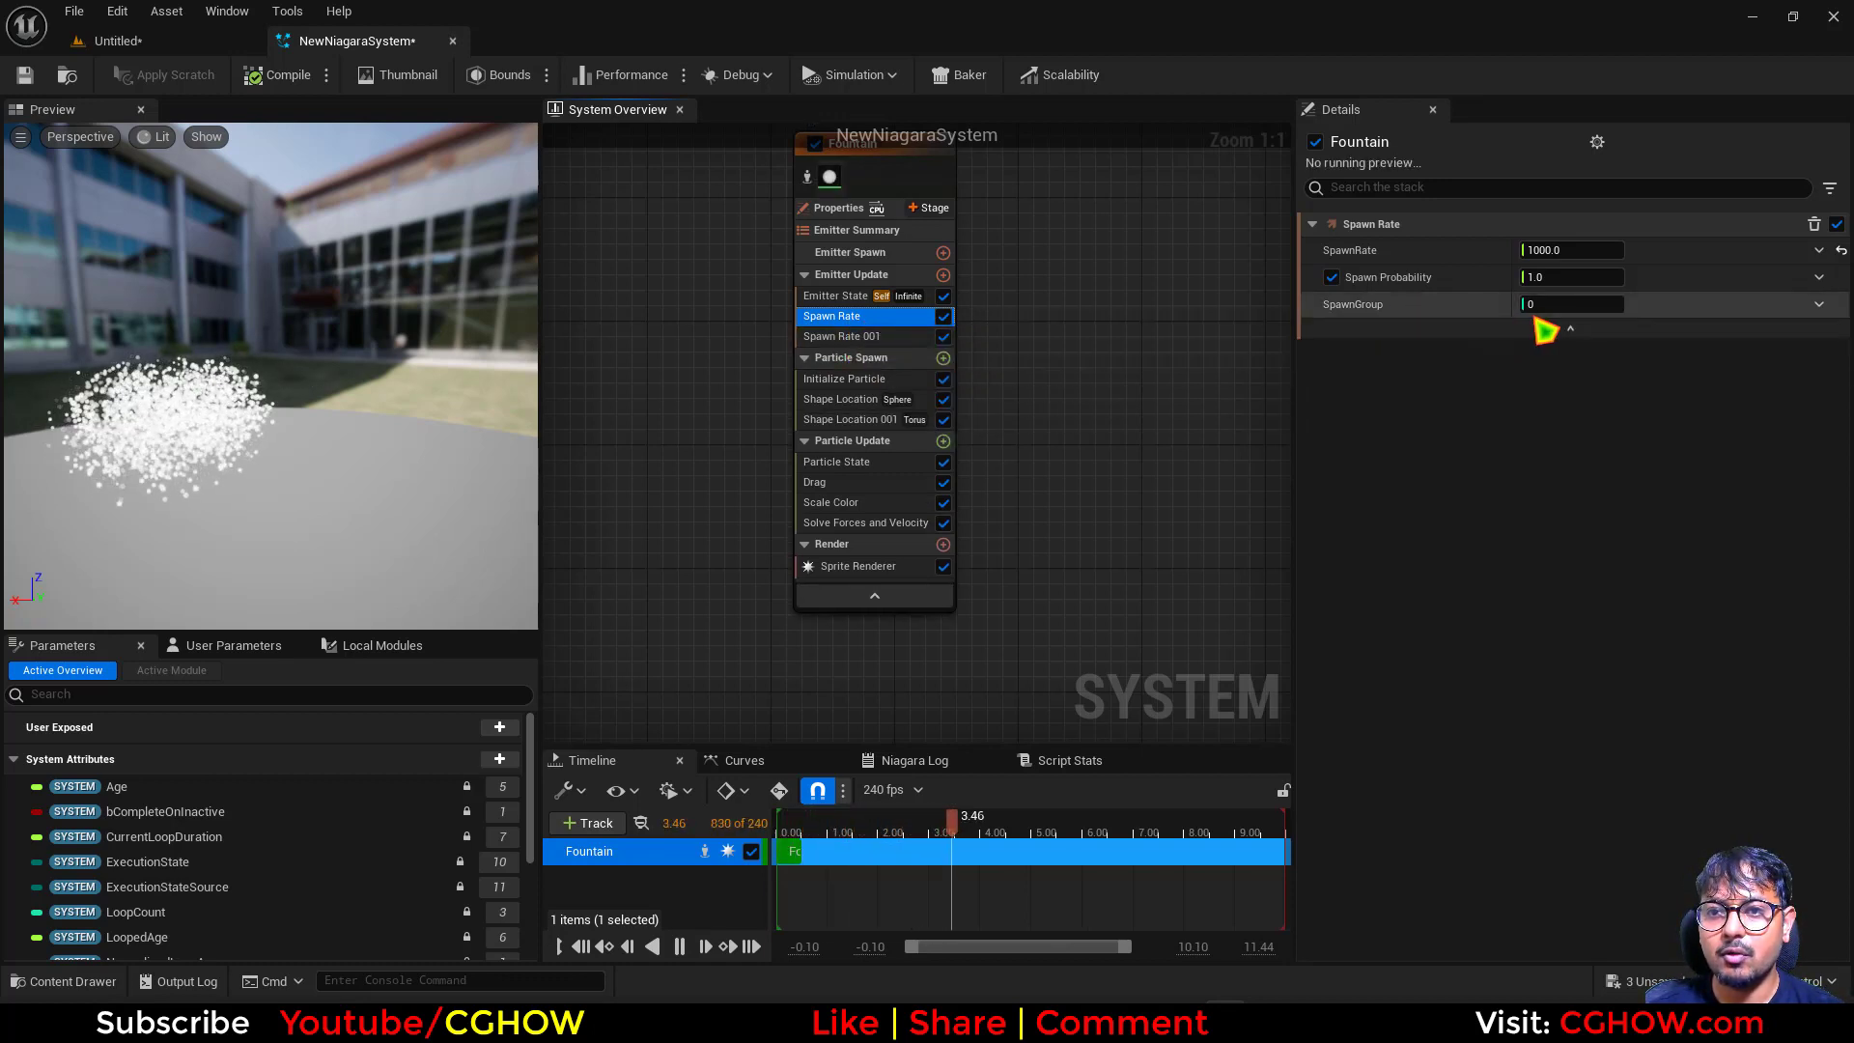
{"action": "left_click", "coordinate": [842, 337]}
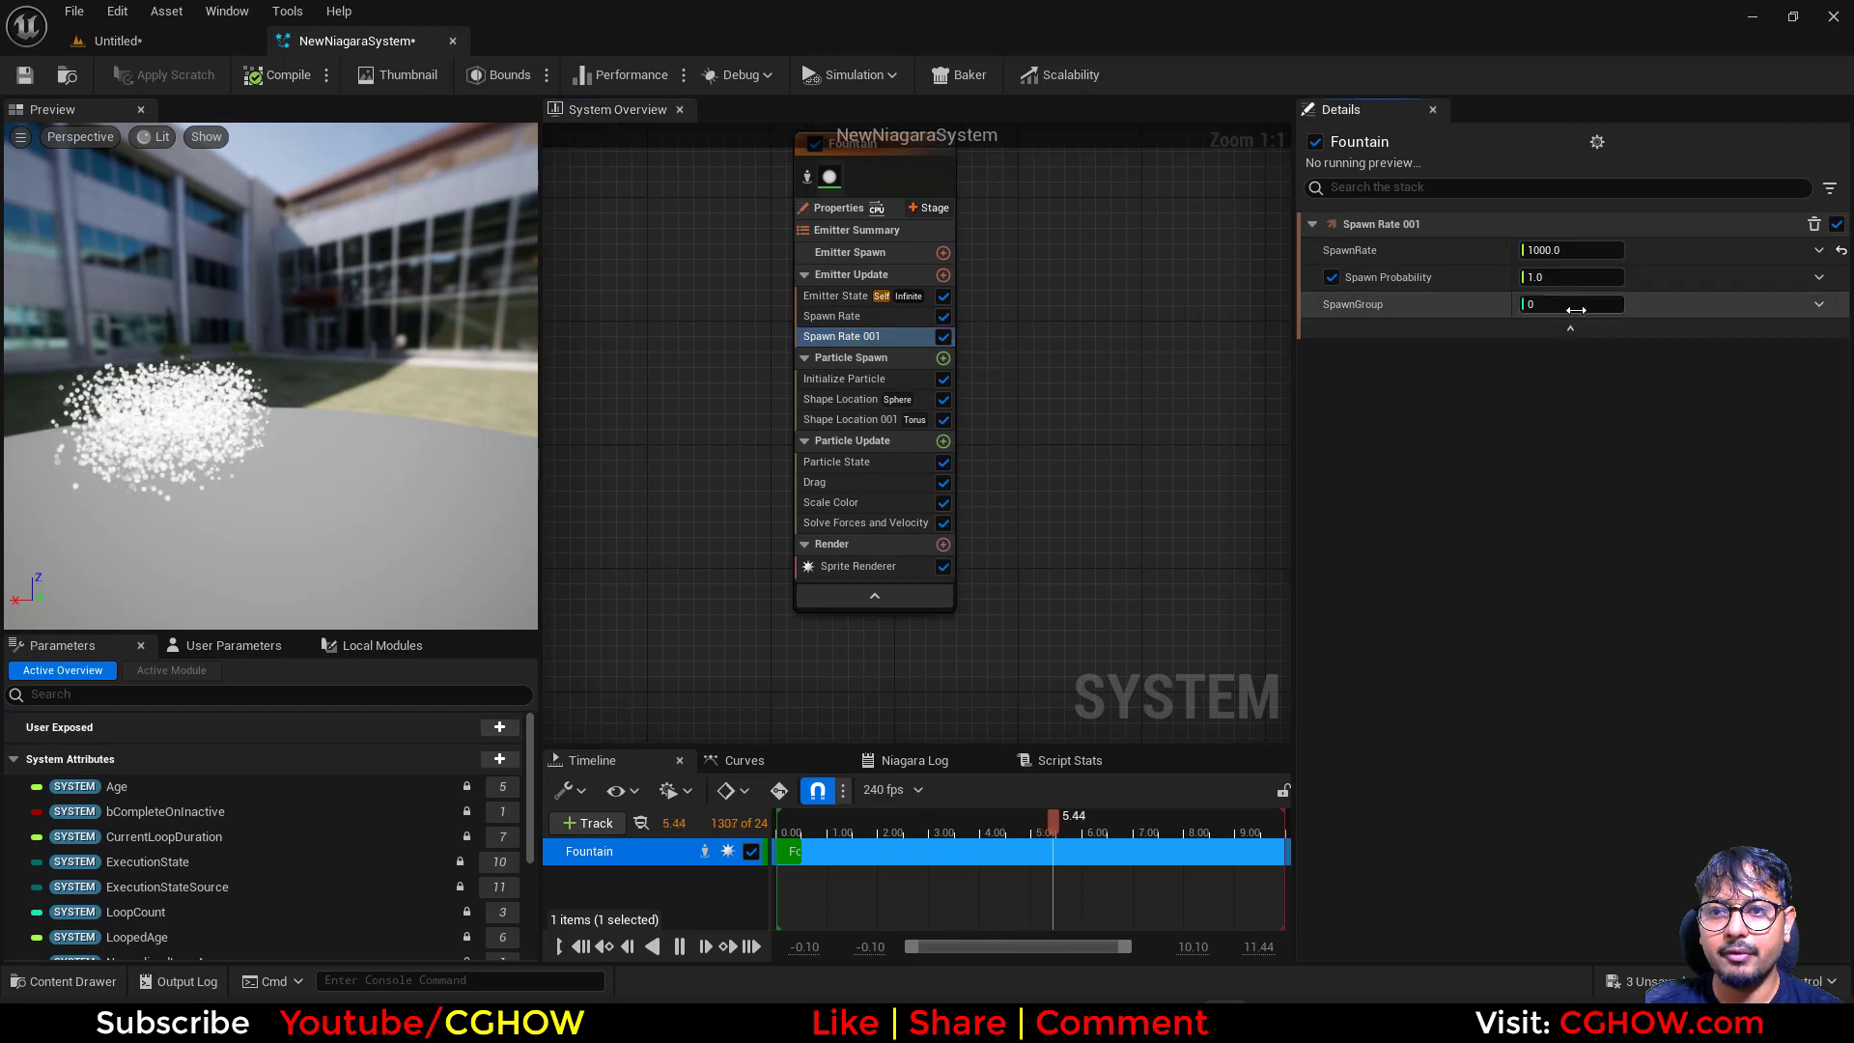
{"action": "left_click", "coordinate": [1554, 310]}
{"action": "type", "text": "1"}
{"action": "key", "text": "Return"}
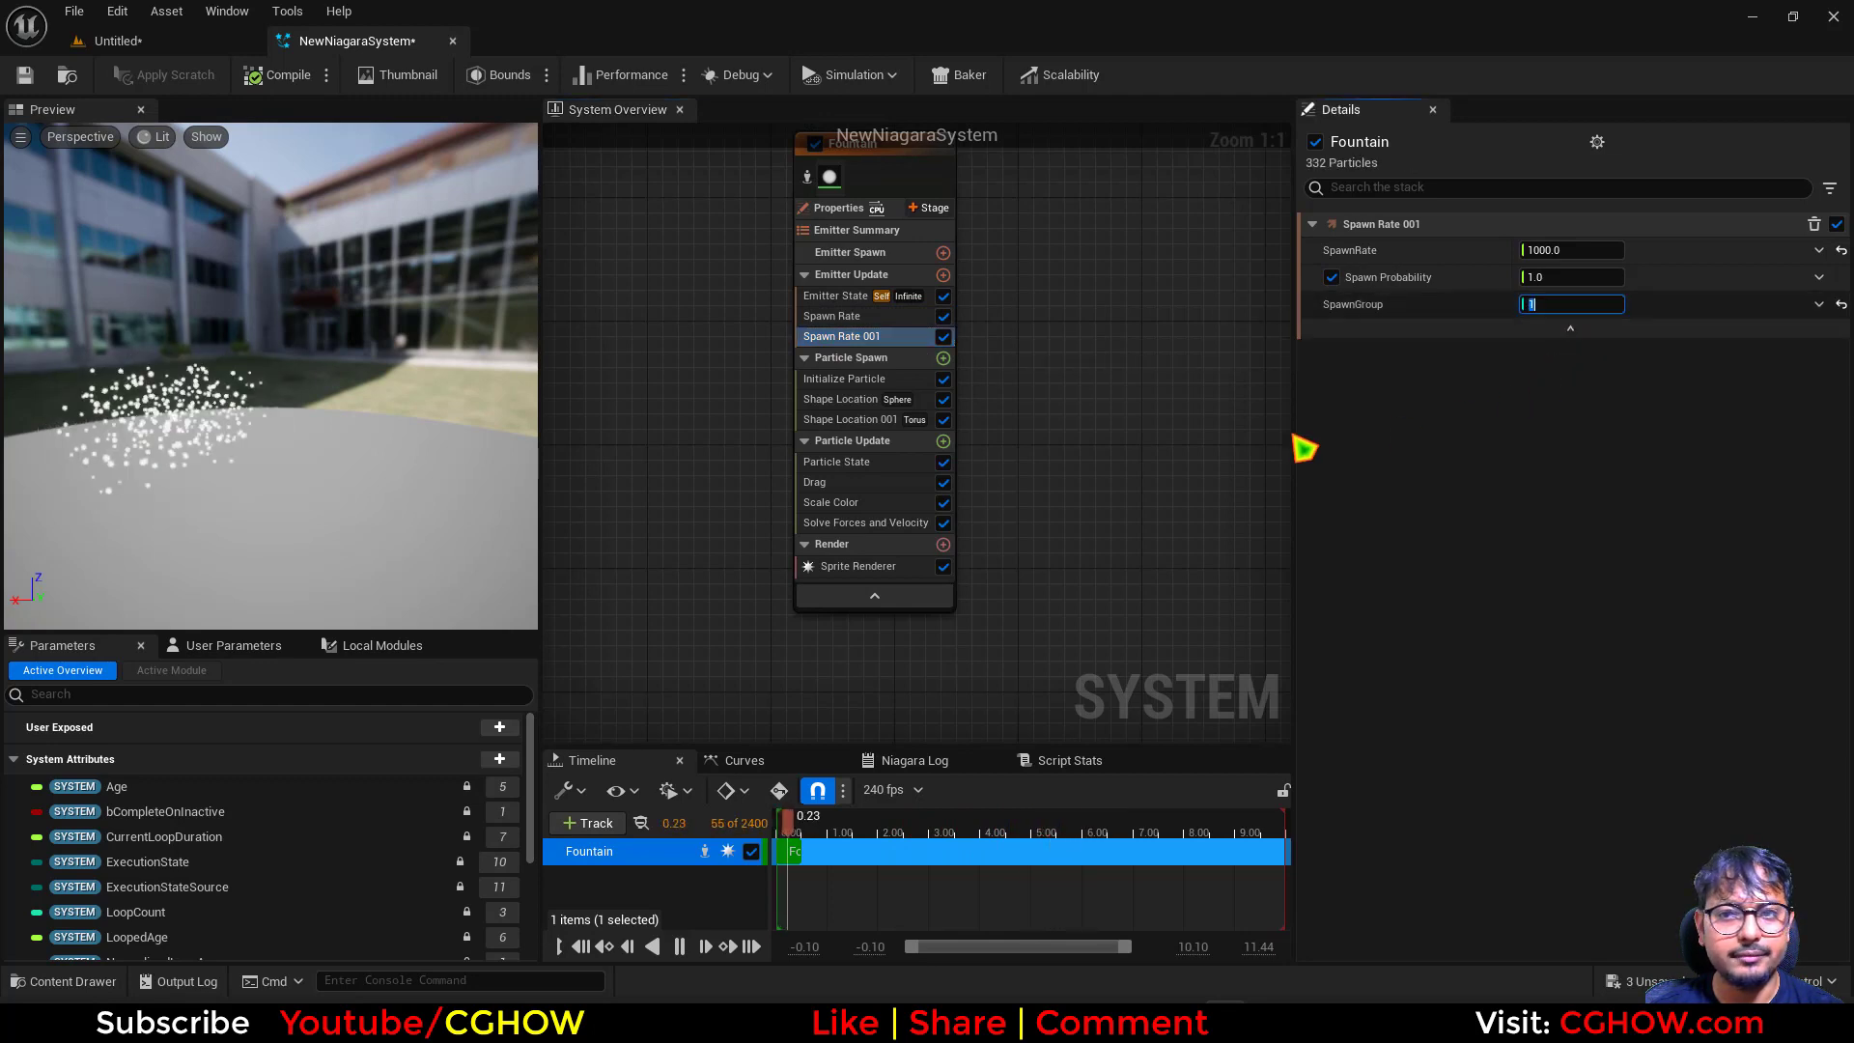
- Reveal the advanced options of the sphere Shape Location and enable its Spawn Group Mask for group 0
{"action": "left_click", "coordinate": [840, 400]}
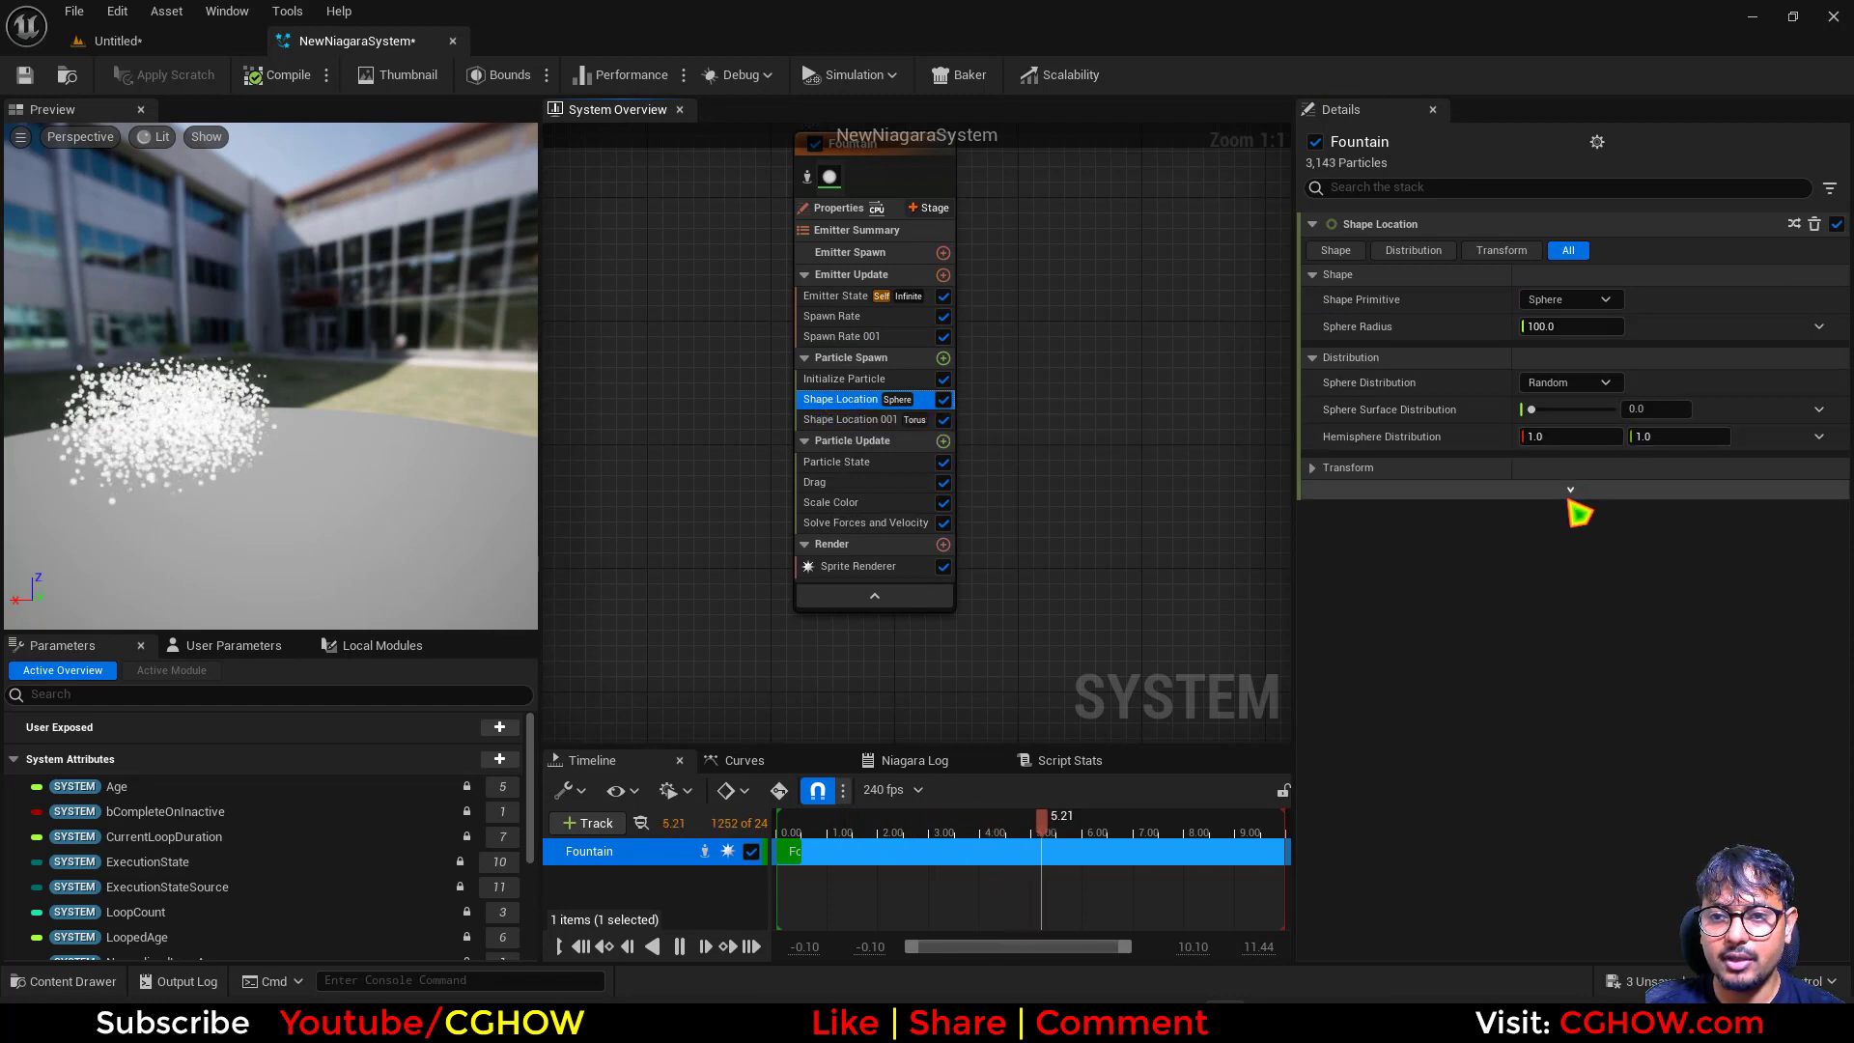
{"action": "left_click", "coordinate": [1571, 491]}
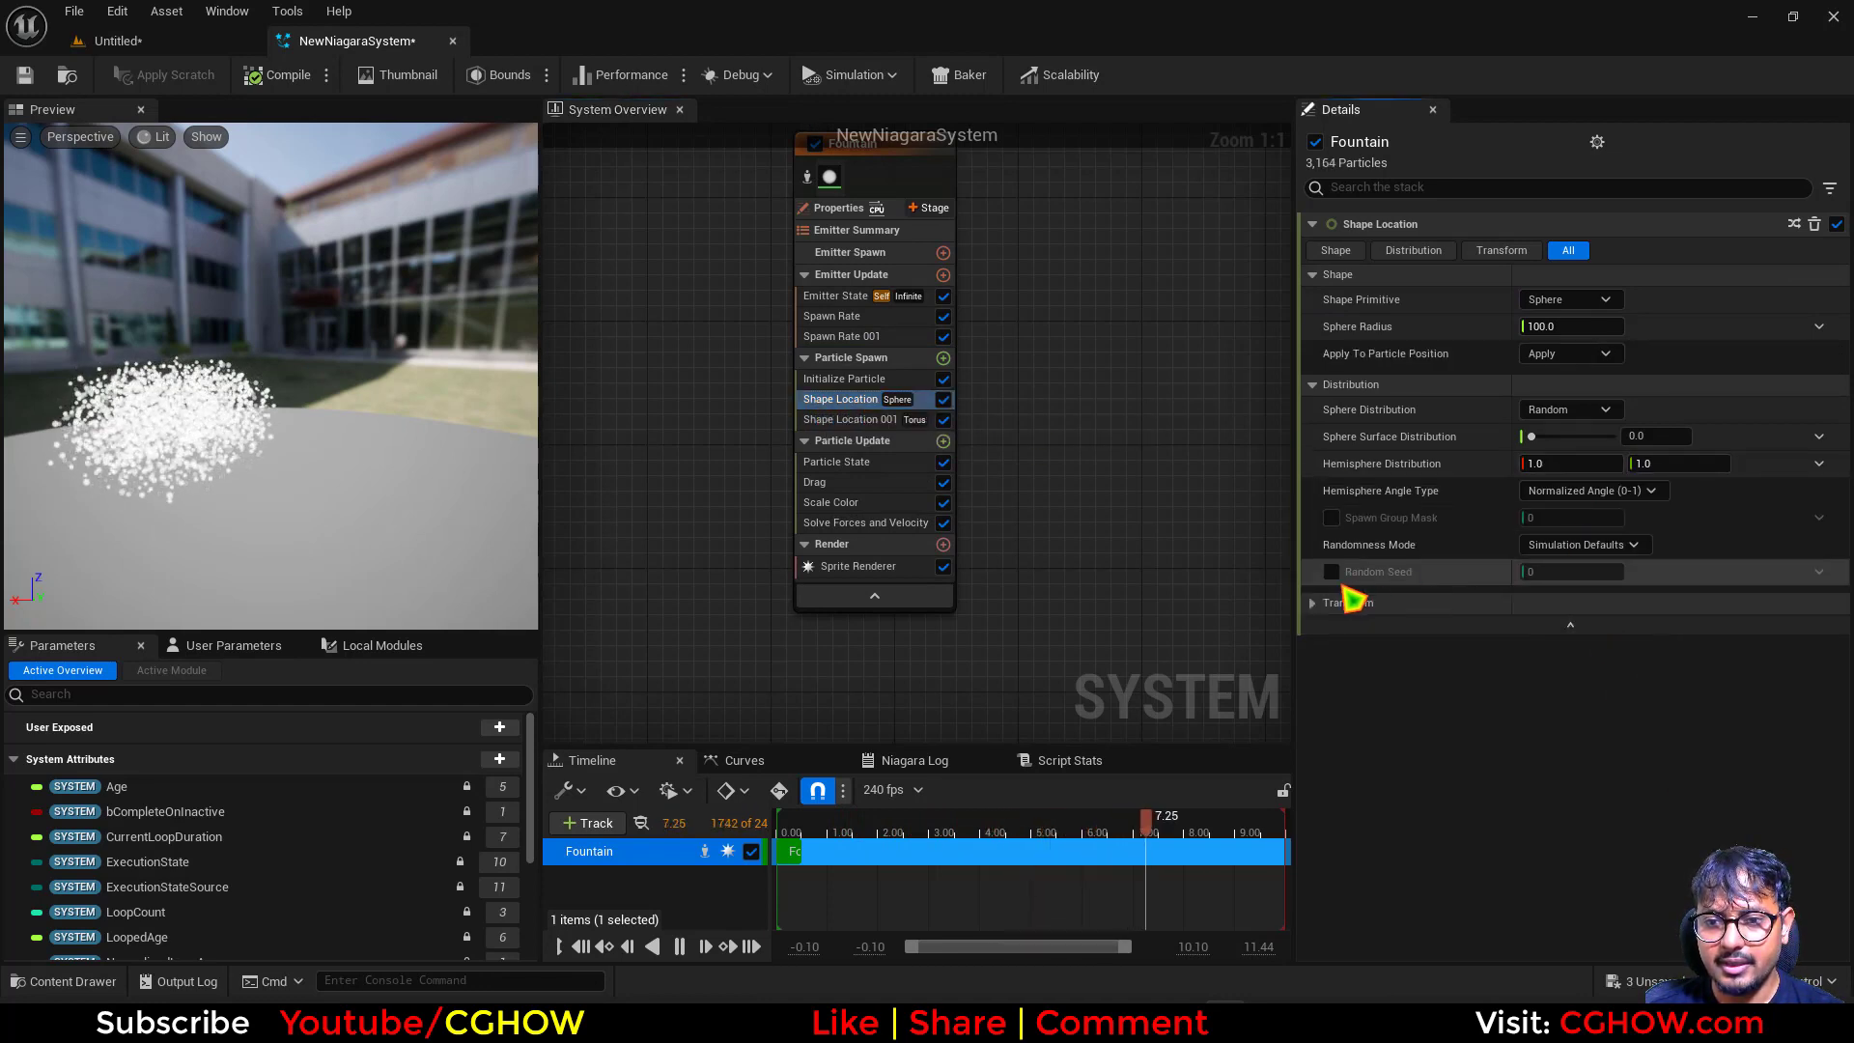
{"action": "left_click", "coordinate": [1331, 518]}
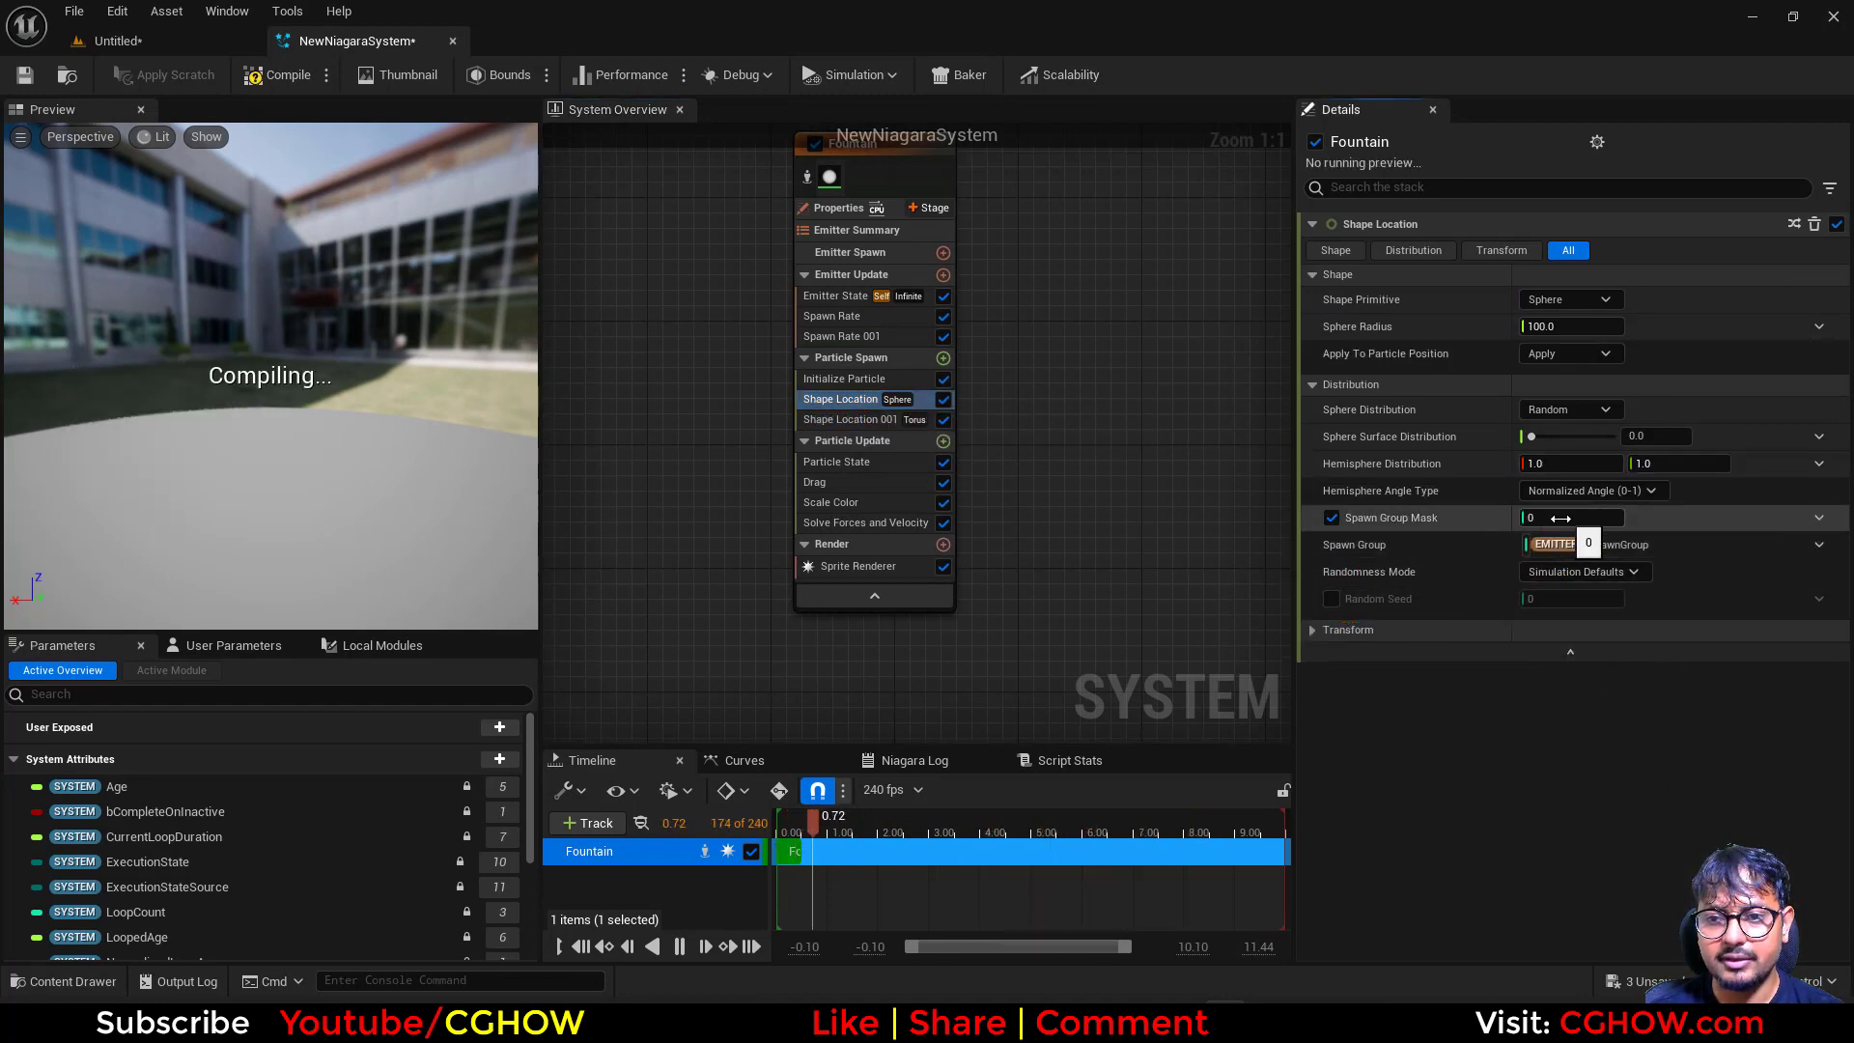
- Enable the Spawn Group Mask on the torus Shape Location and set it to 1
{"action": "left_click", "coordinate": [908, 419]}
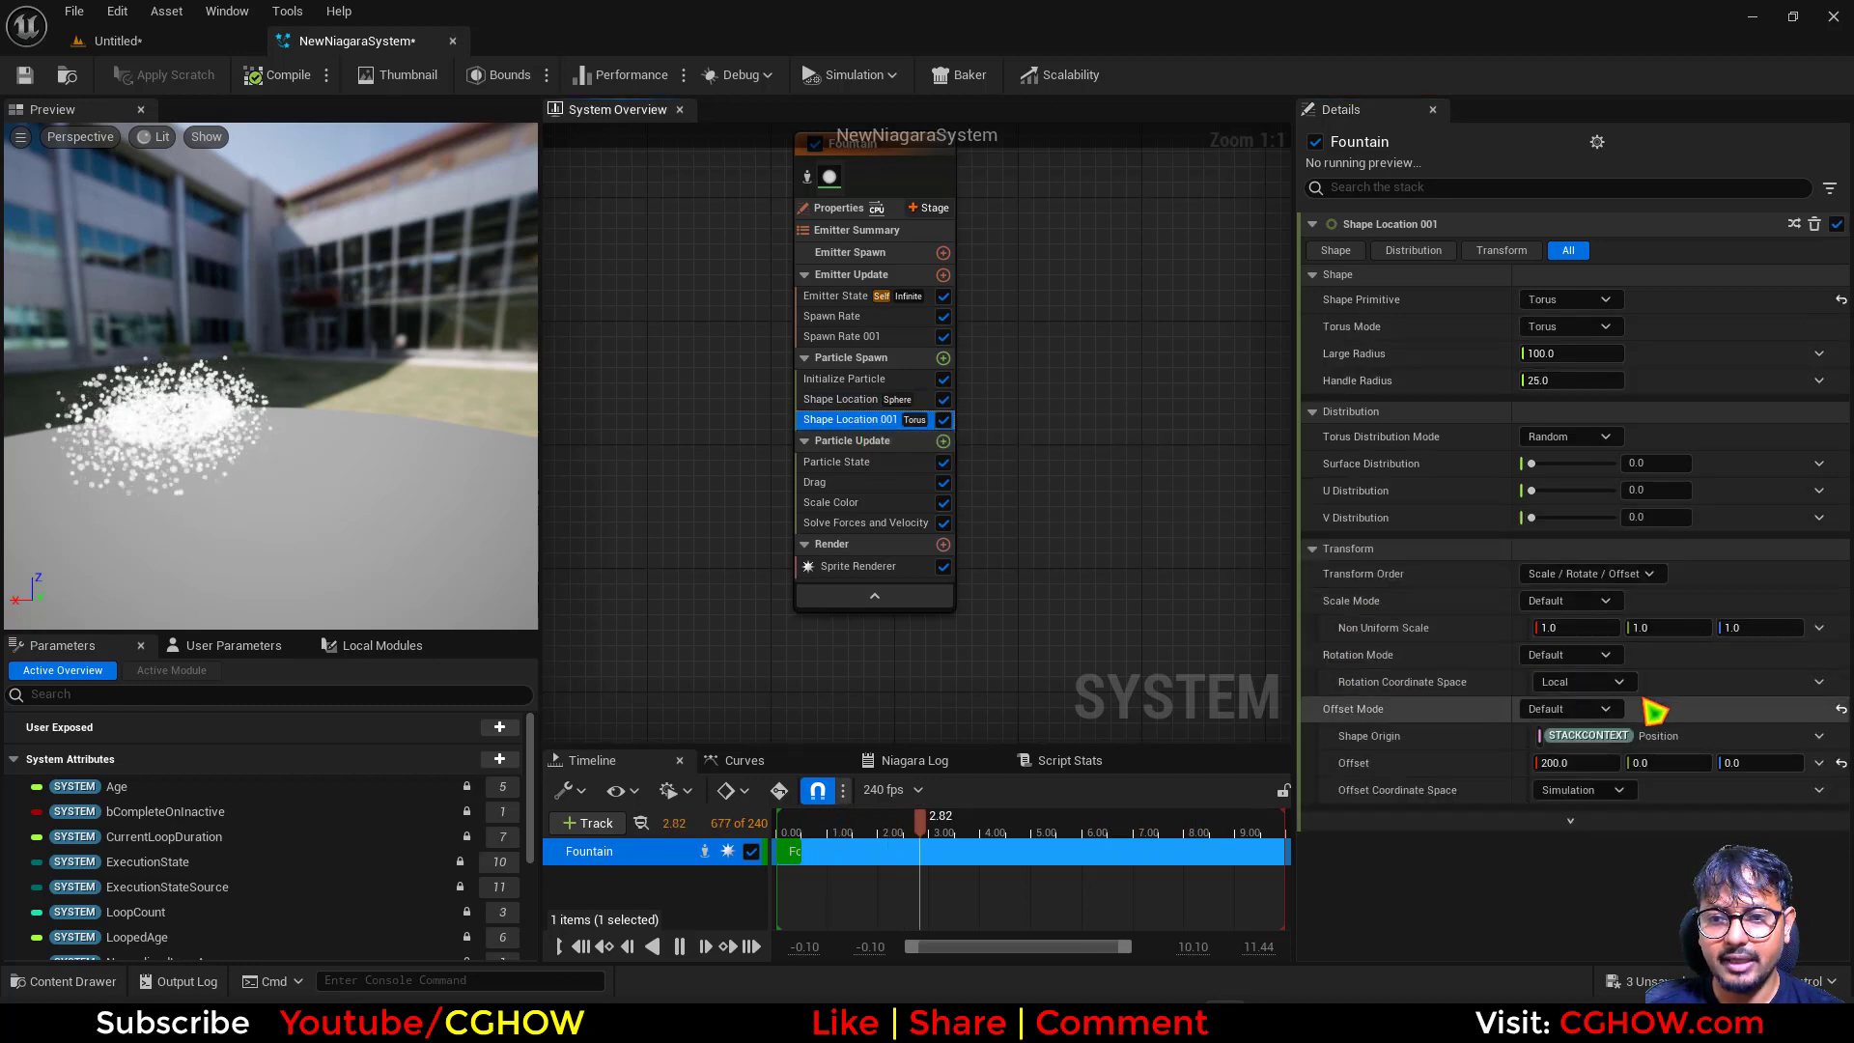
{"action": "left_click", "coordinate": [1570, 821]}
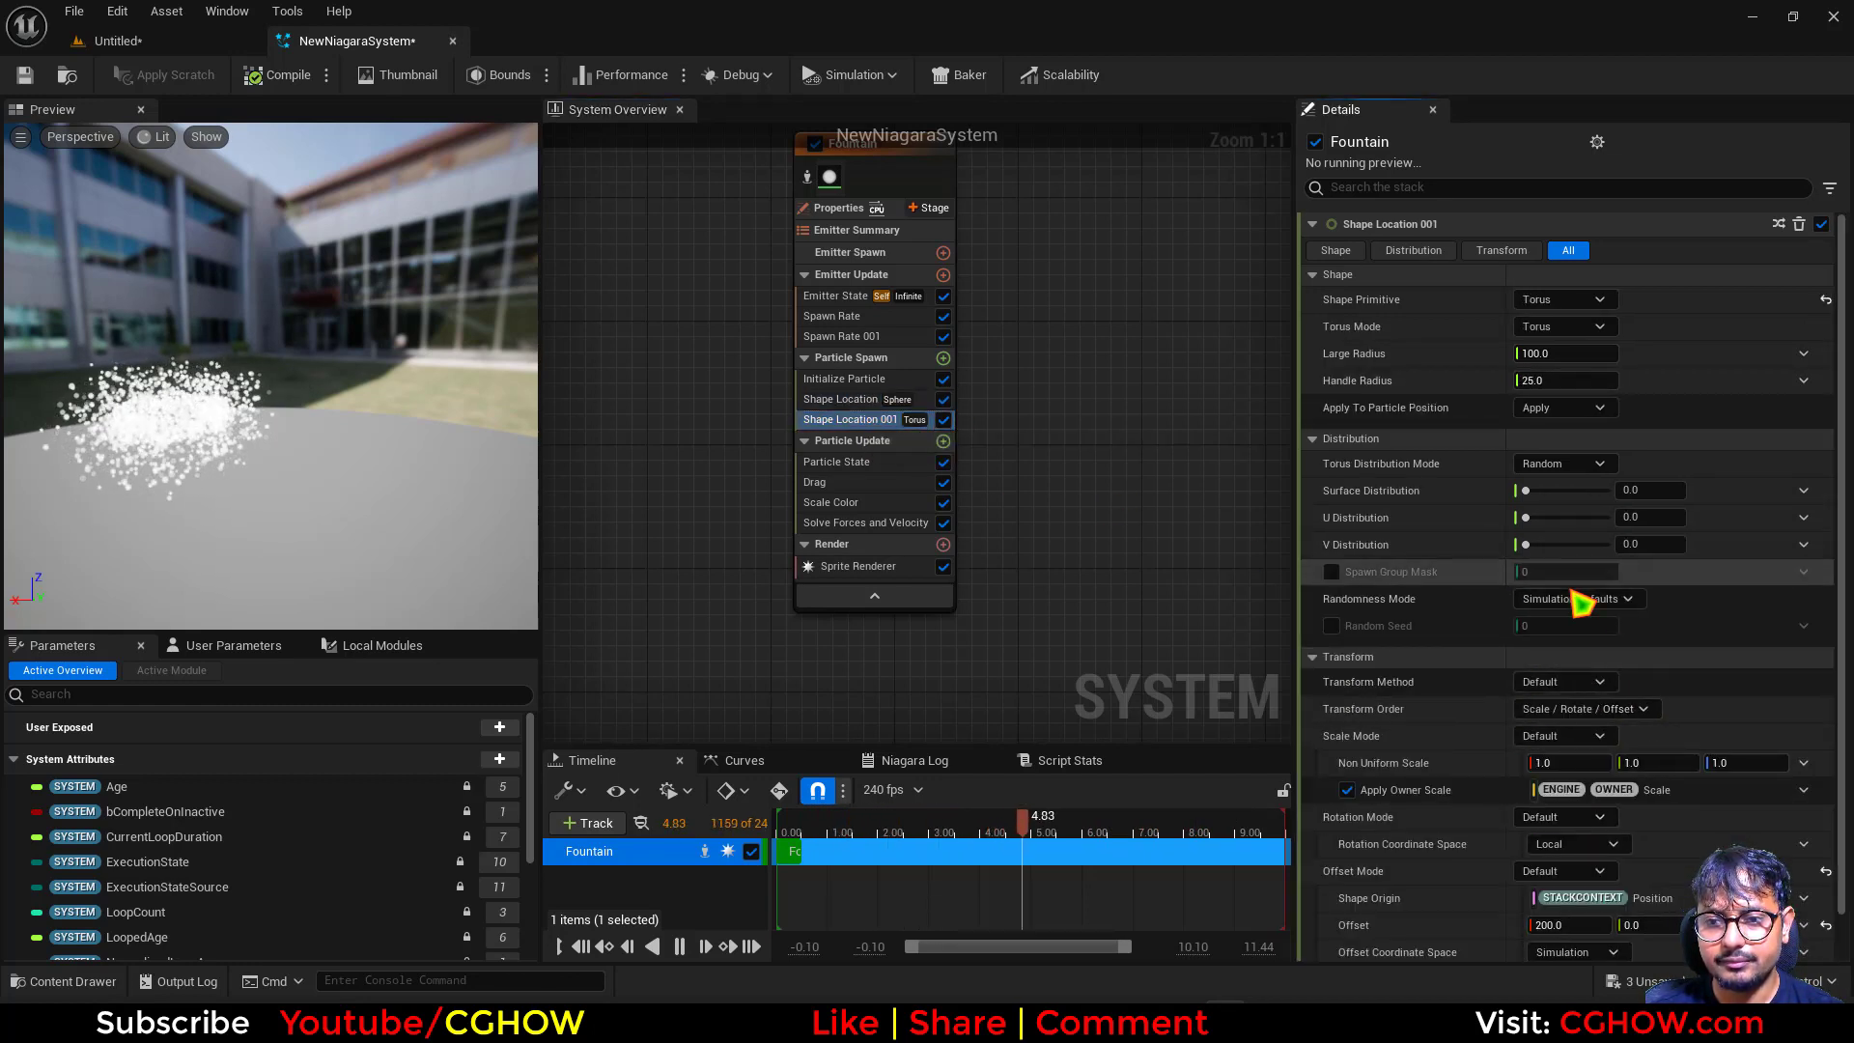
{"action": "left_click", "coordinate": [1332, 572]}
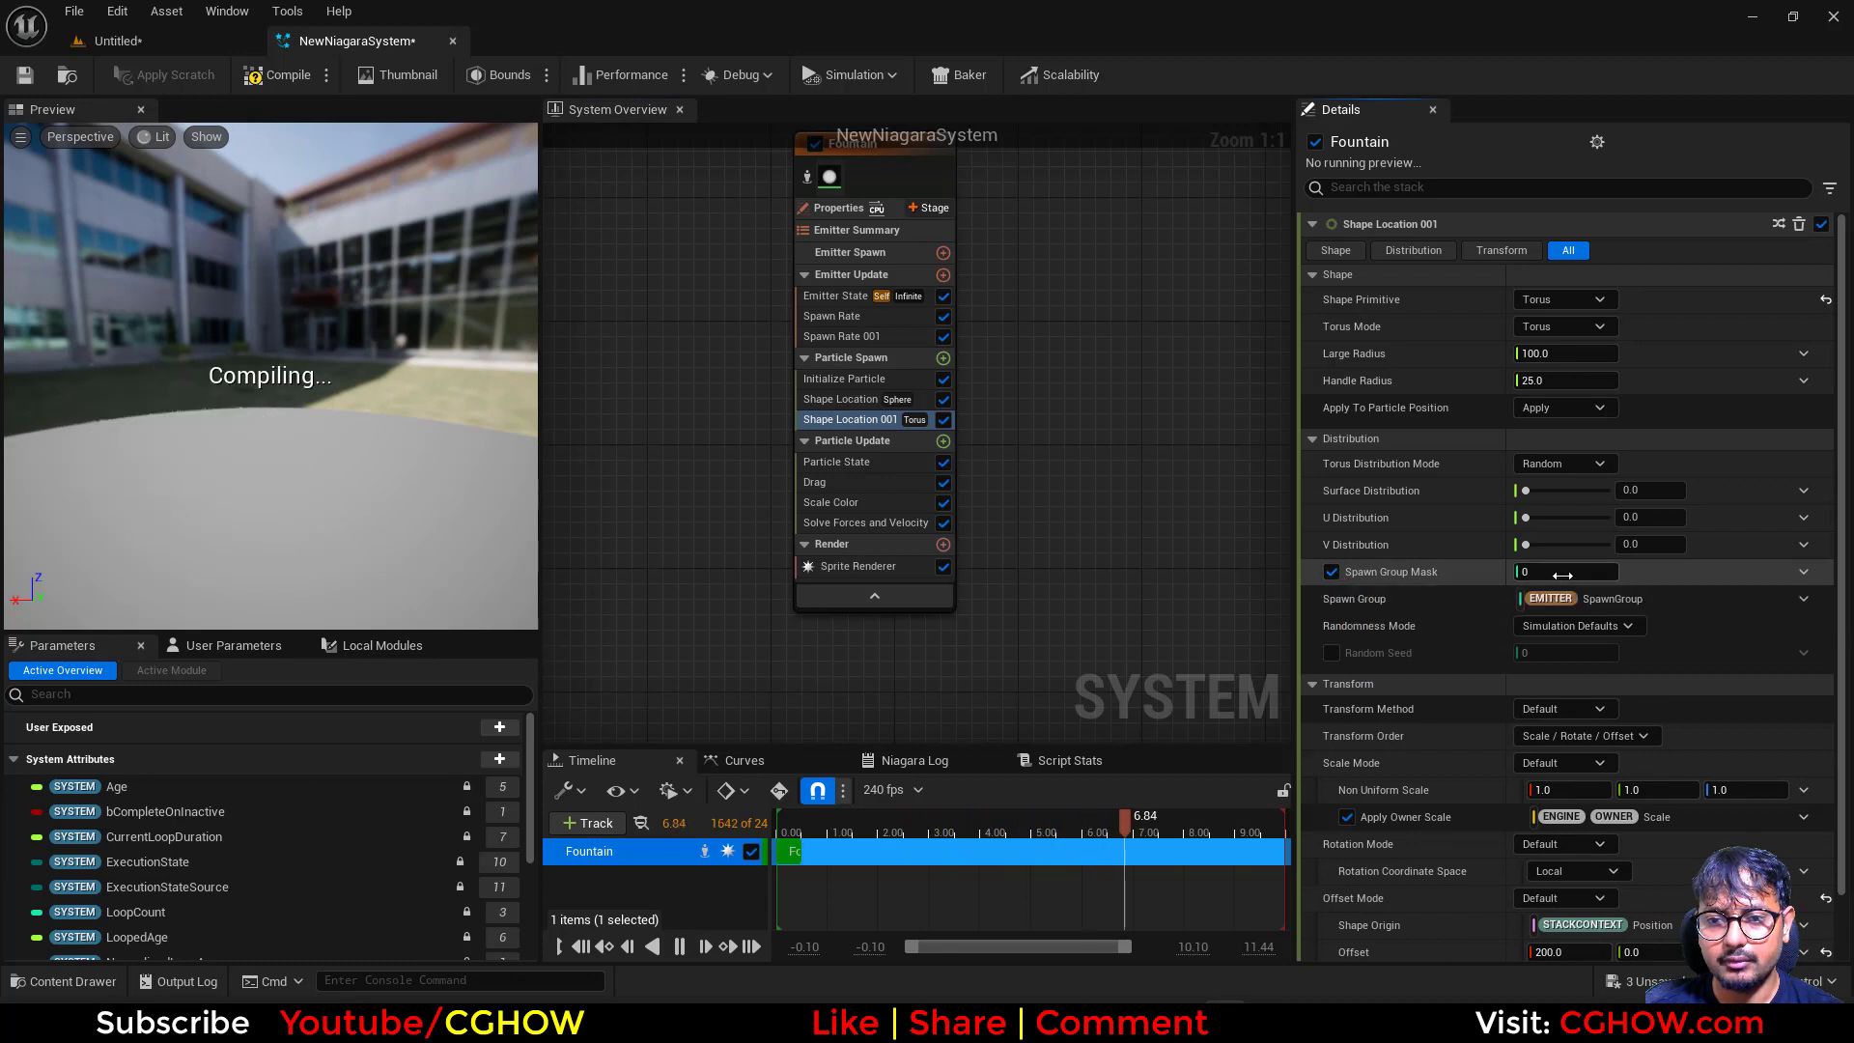
{"action": "mouse_move", "coordinate": [388, 396]}
{"action": "left_mouse_down"}
{"action": "mouse_move", "coordinate": [386, 488]}
{"action": "mouse_move", "coordinate": [376, 364]}
{"action": "left_mouse_up"}
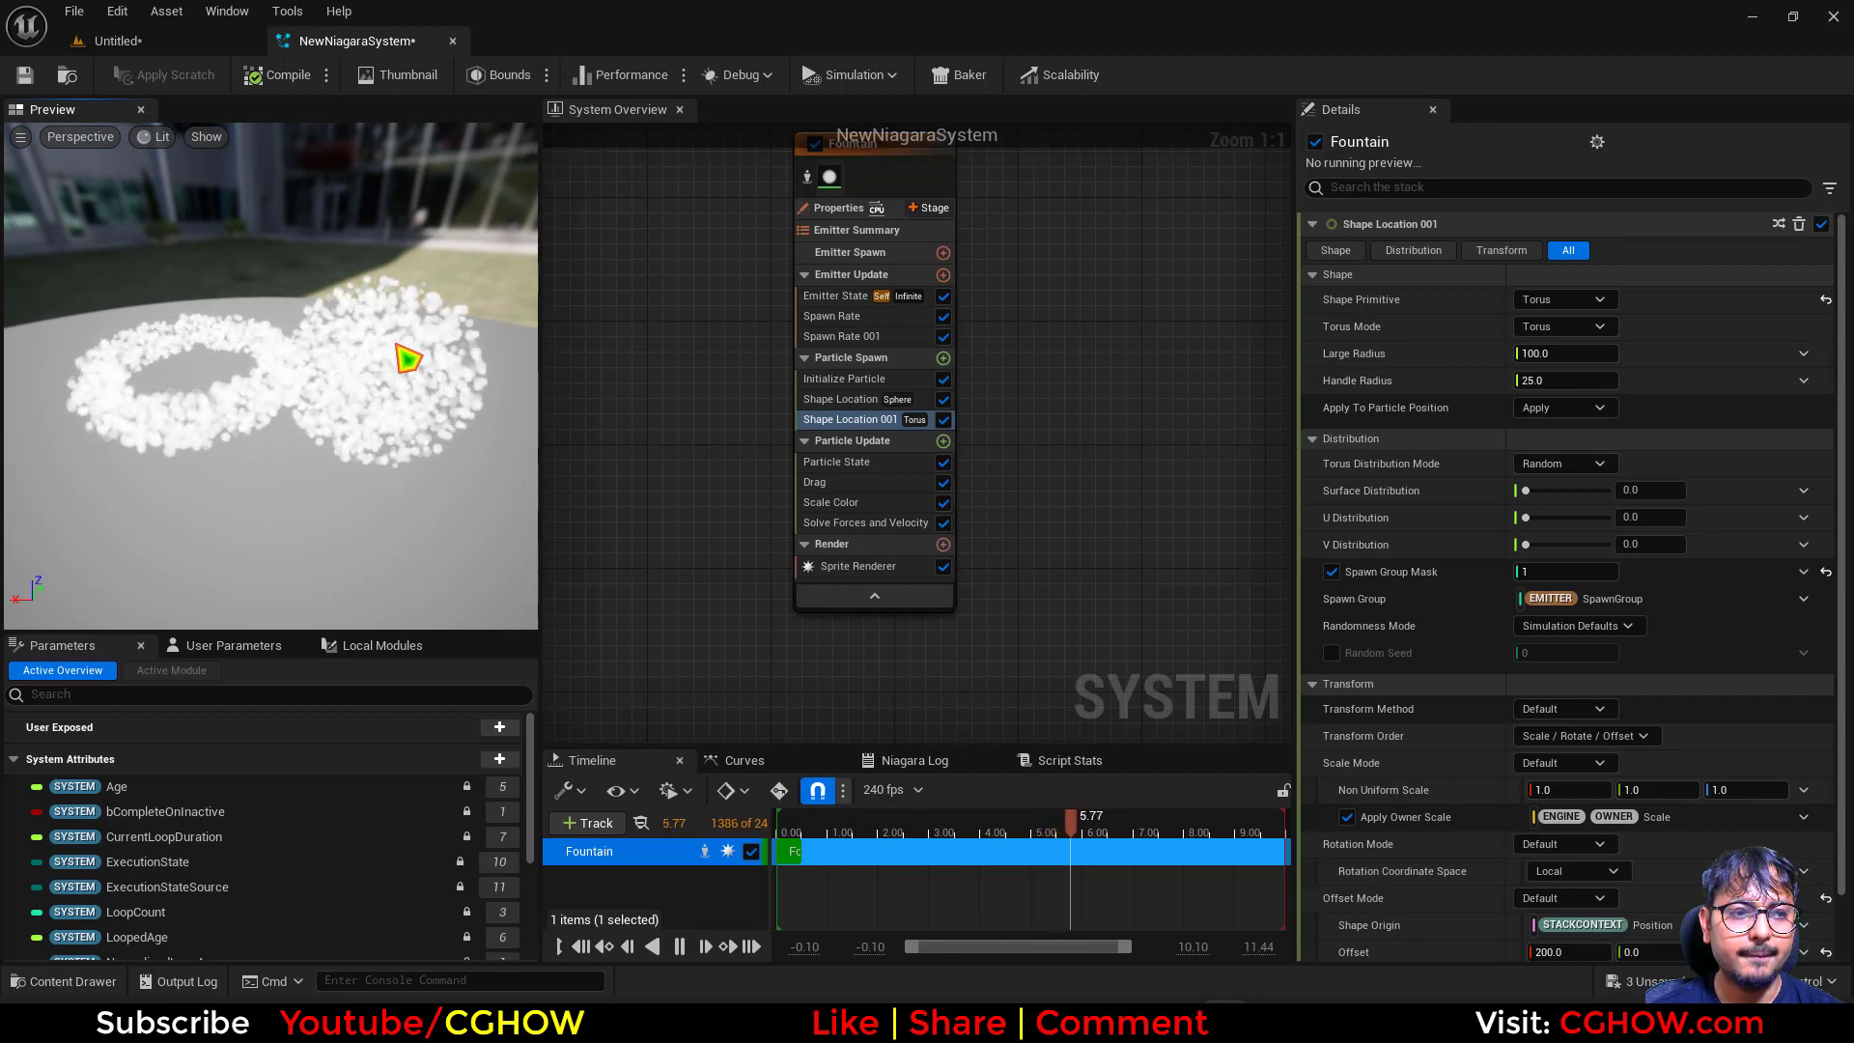
{"action": "left_click_drag", "start_coordinate": [236, 391], "coordinate": [319, 455]}
- Add an Add Velocity module to Particle Spawn and set its Z velocity to 100
{"action": "left_click", "coordinate": [840, 319]}
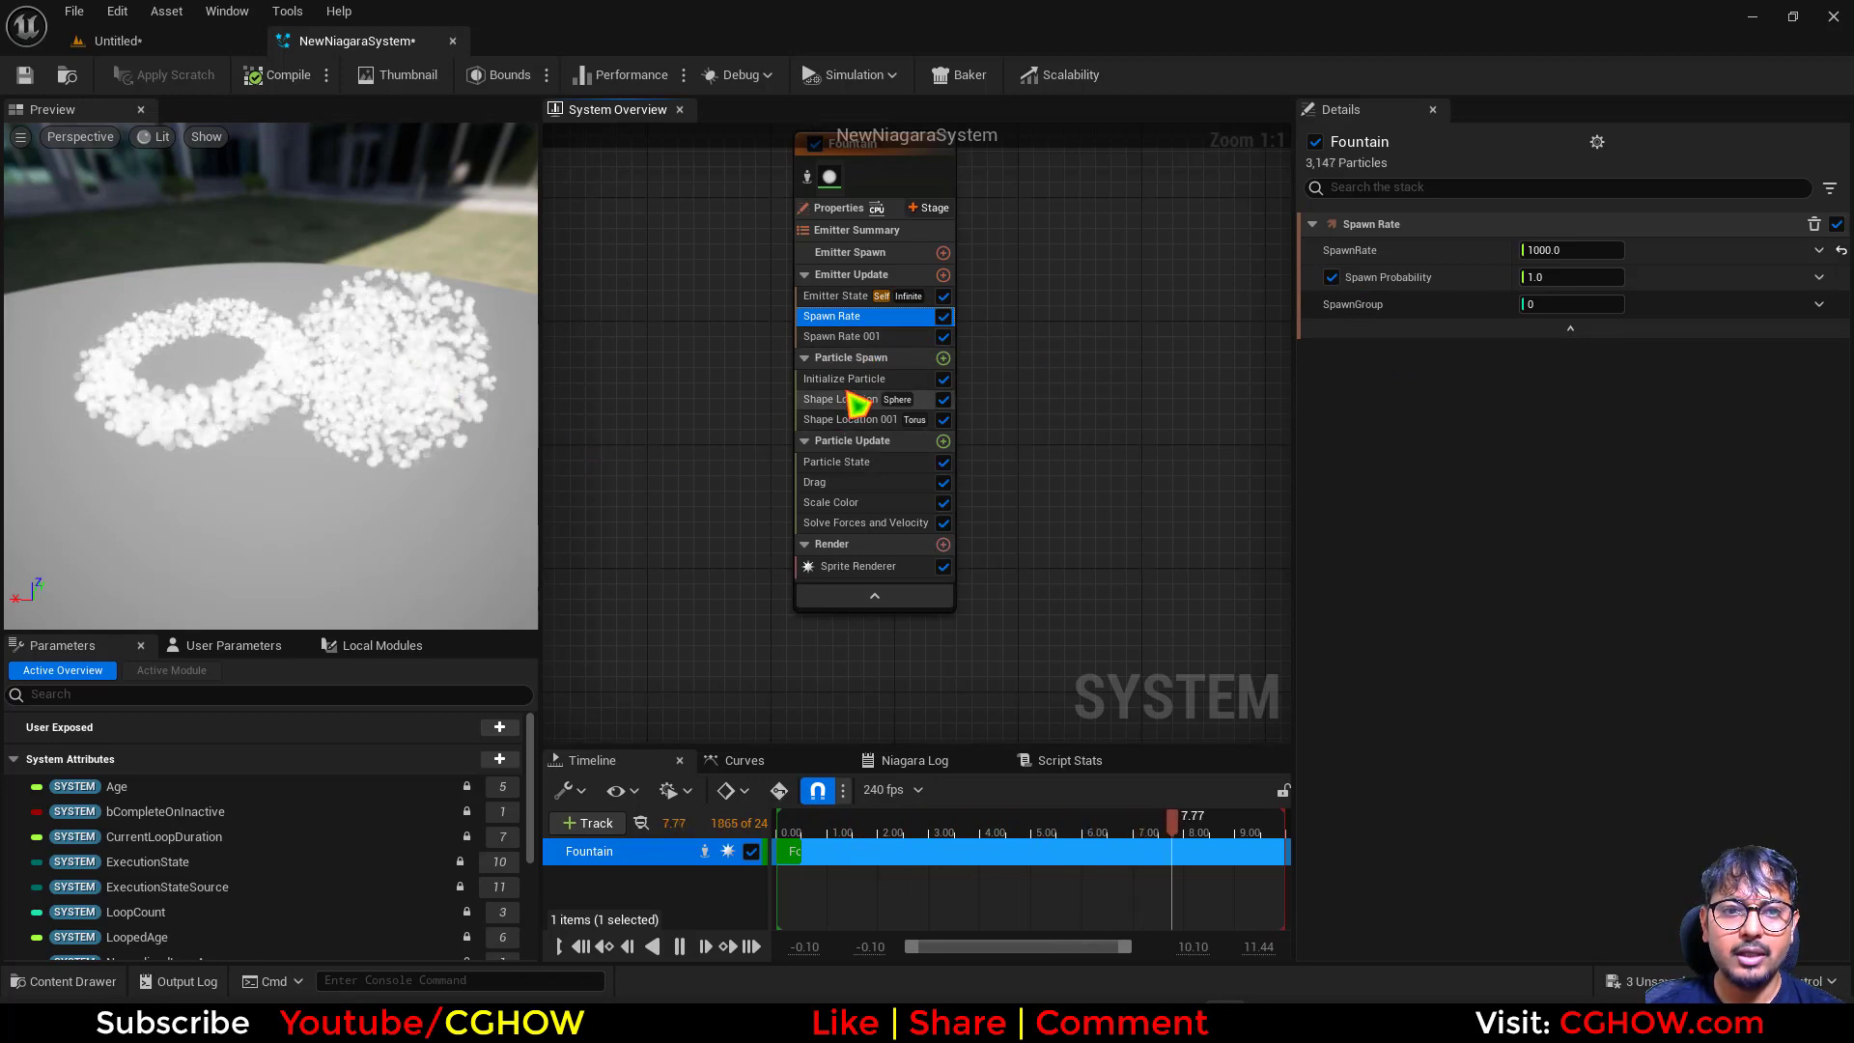
{"action": "left_click", "coordinate": [946, 361]}
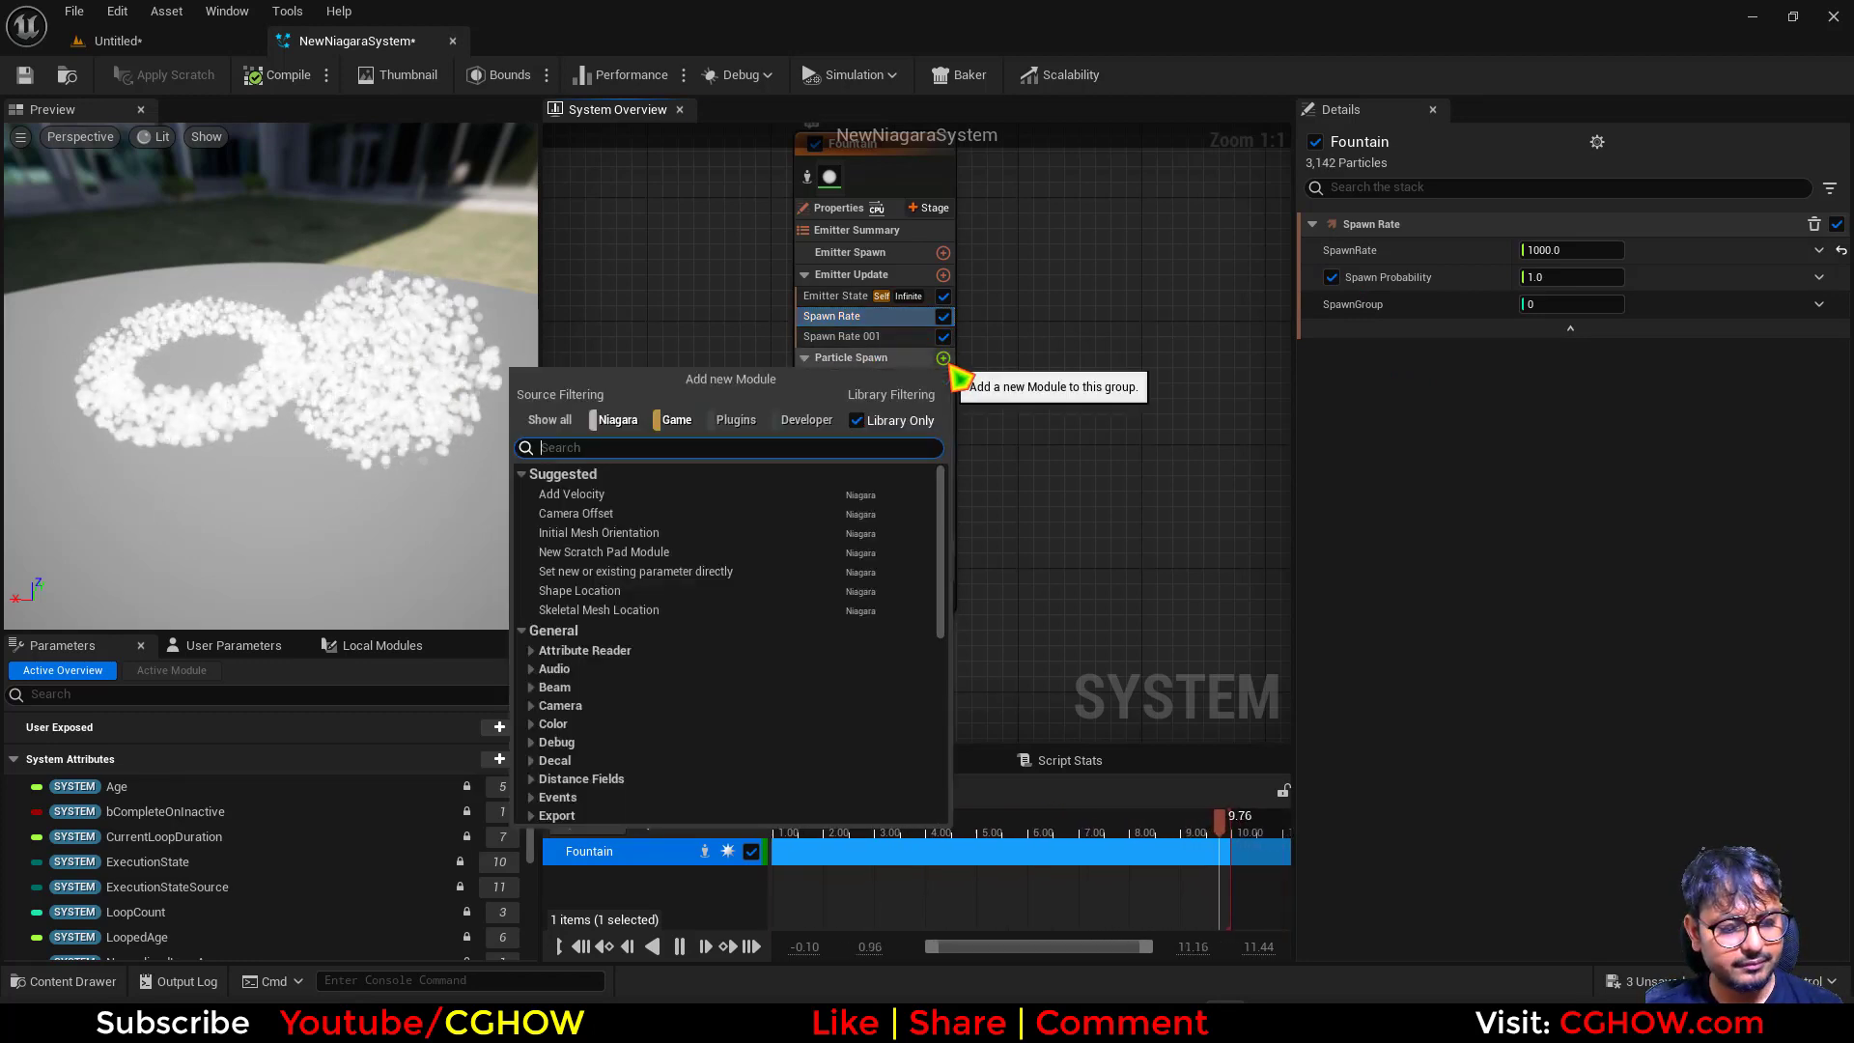
{"action": "type", "text": "vel"}
{"action": "left_click", "coordinate": [621, 497]}
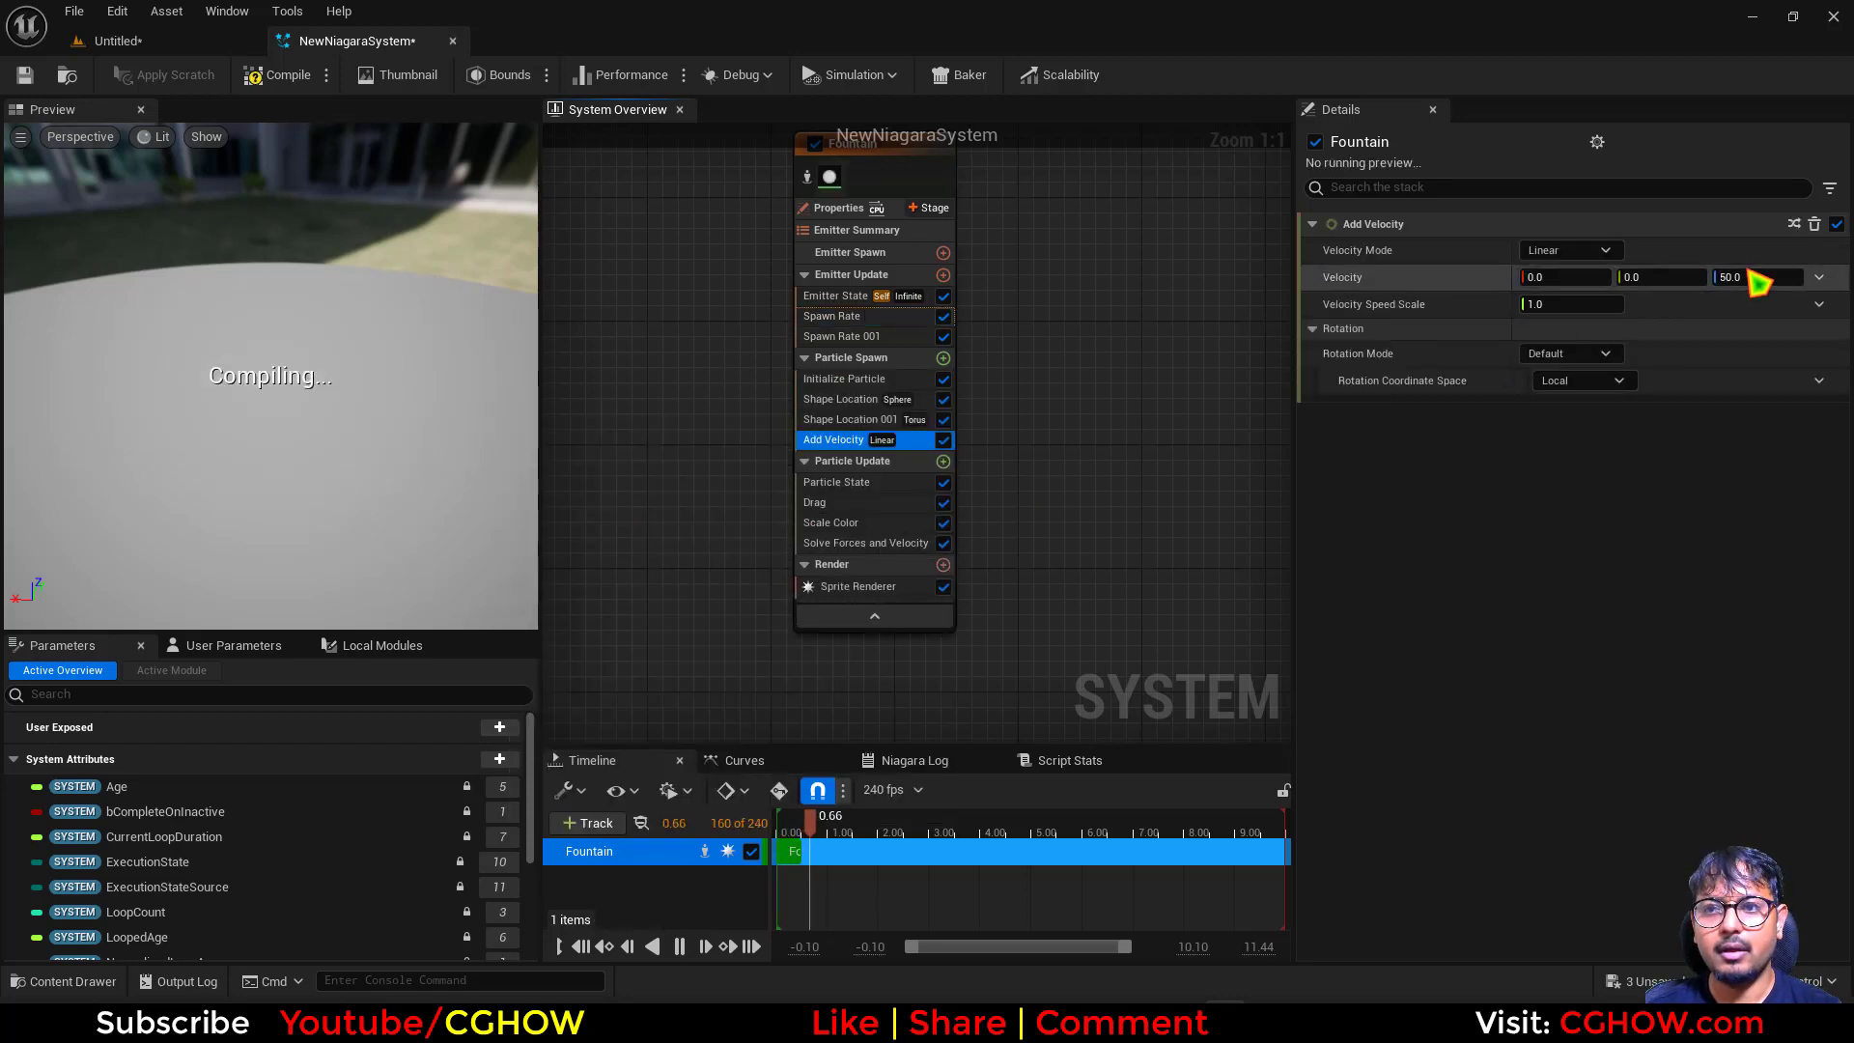
{"action": "left_click", "coordinate": [1749, 276]}
{"action": "type", "text": "100"}
{"action": "key", "text": "Return"}
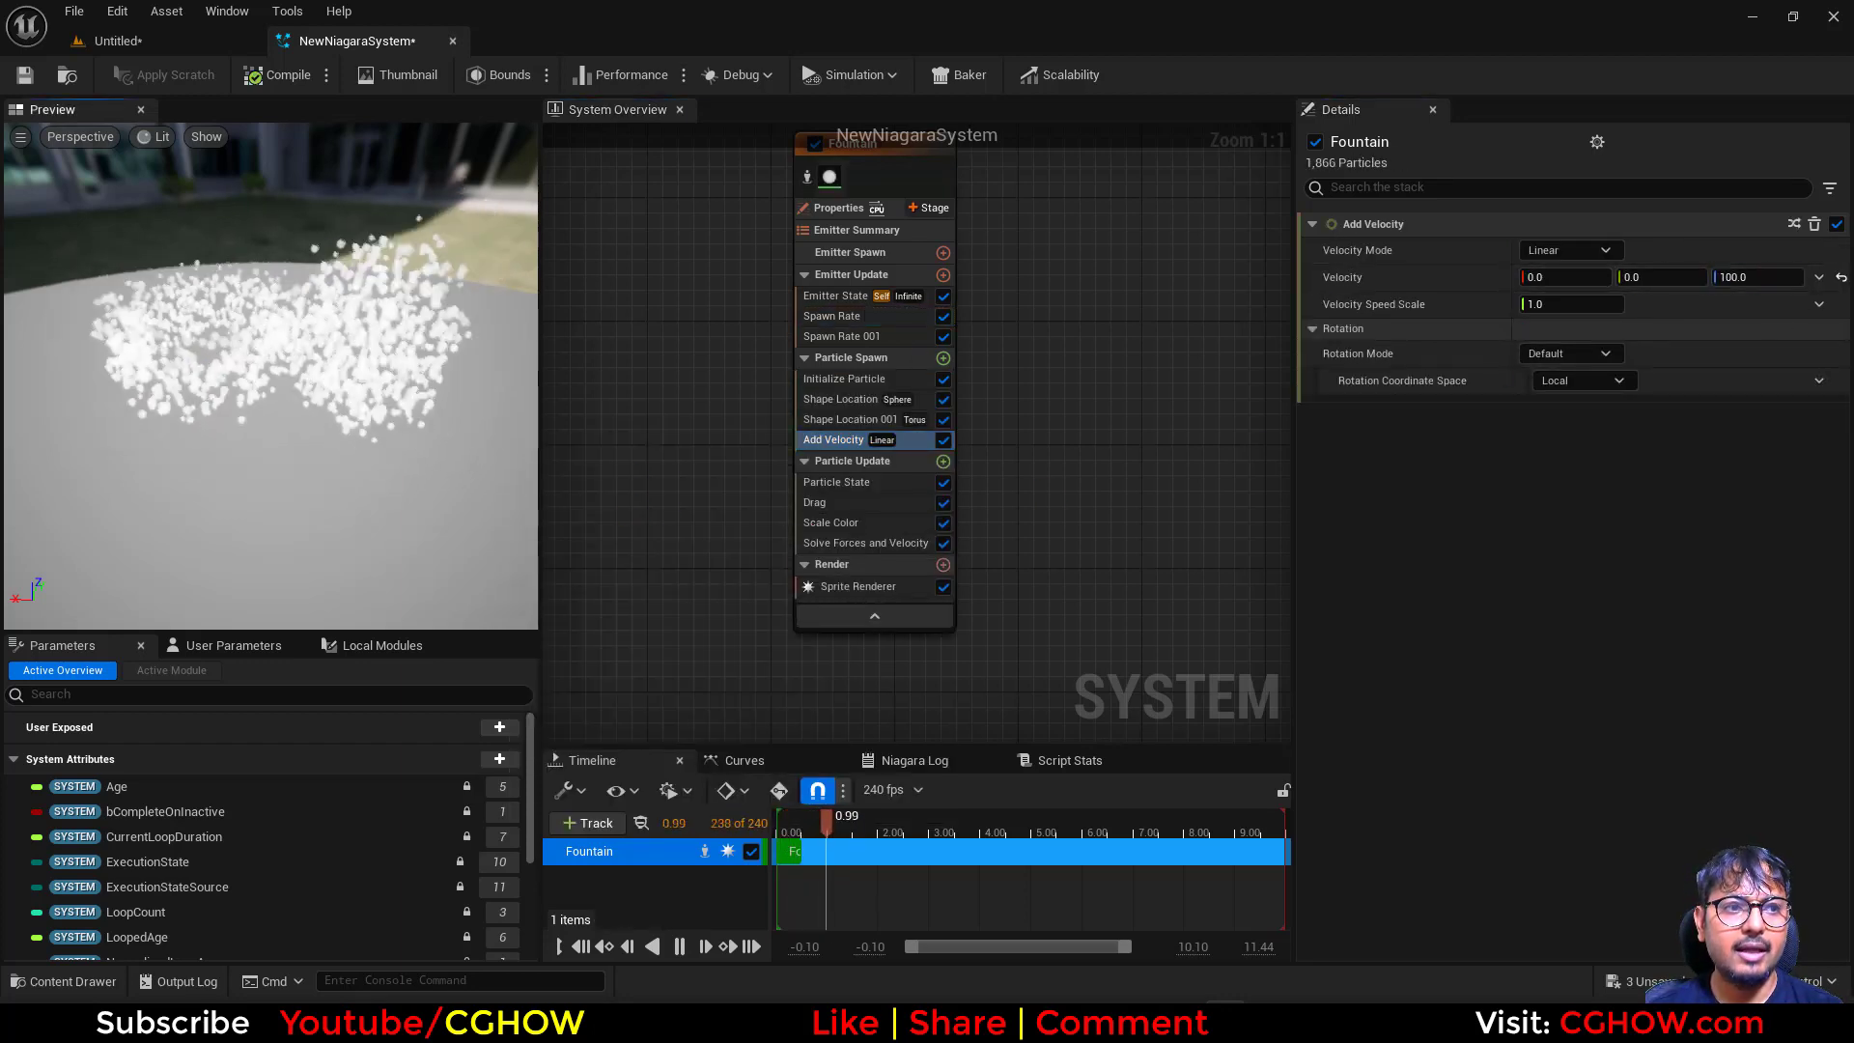
{"action": "left_click_drag", "start_coordinate": [284, 334], "coordinate": [284, 289]}
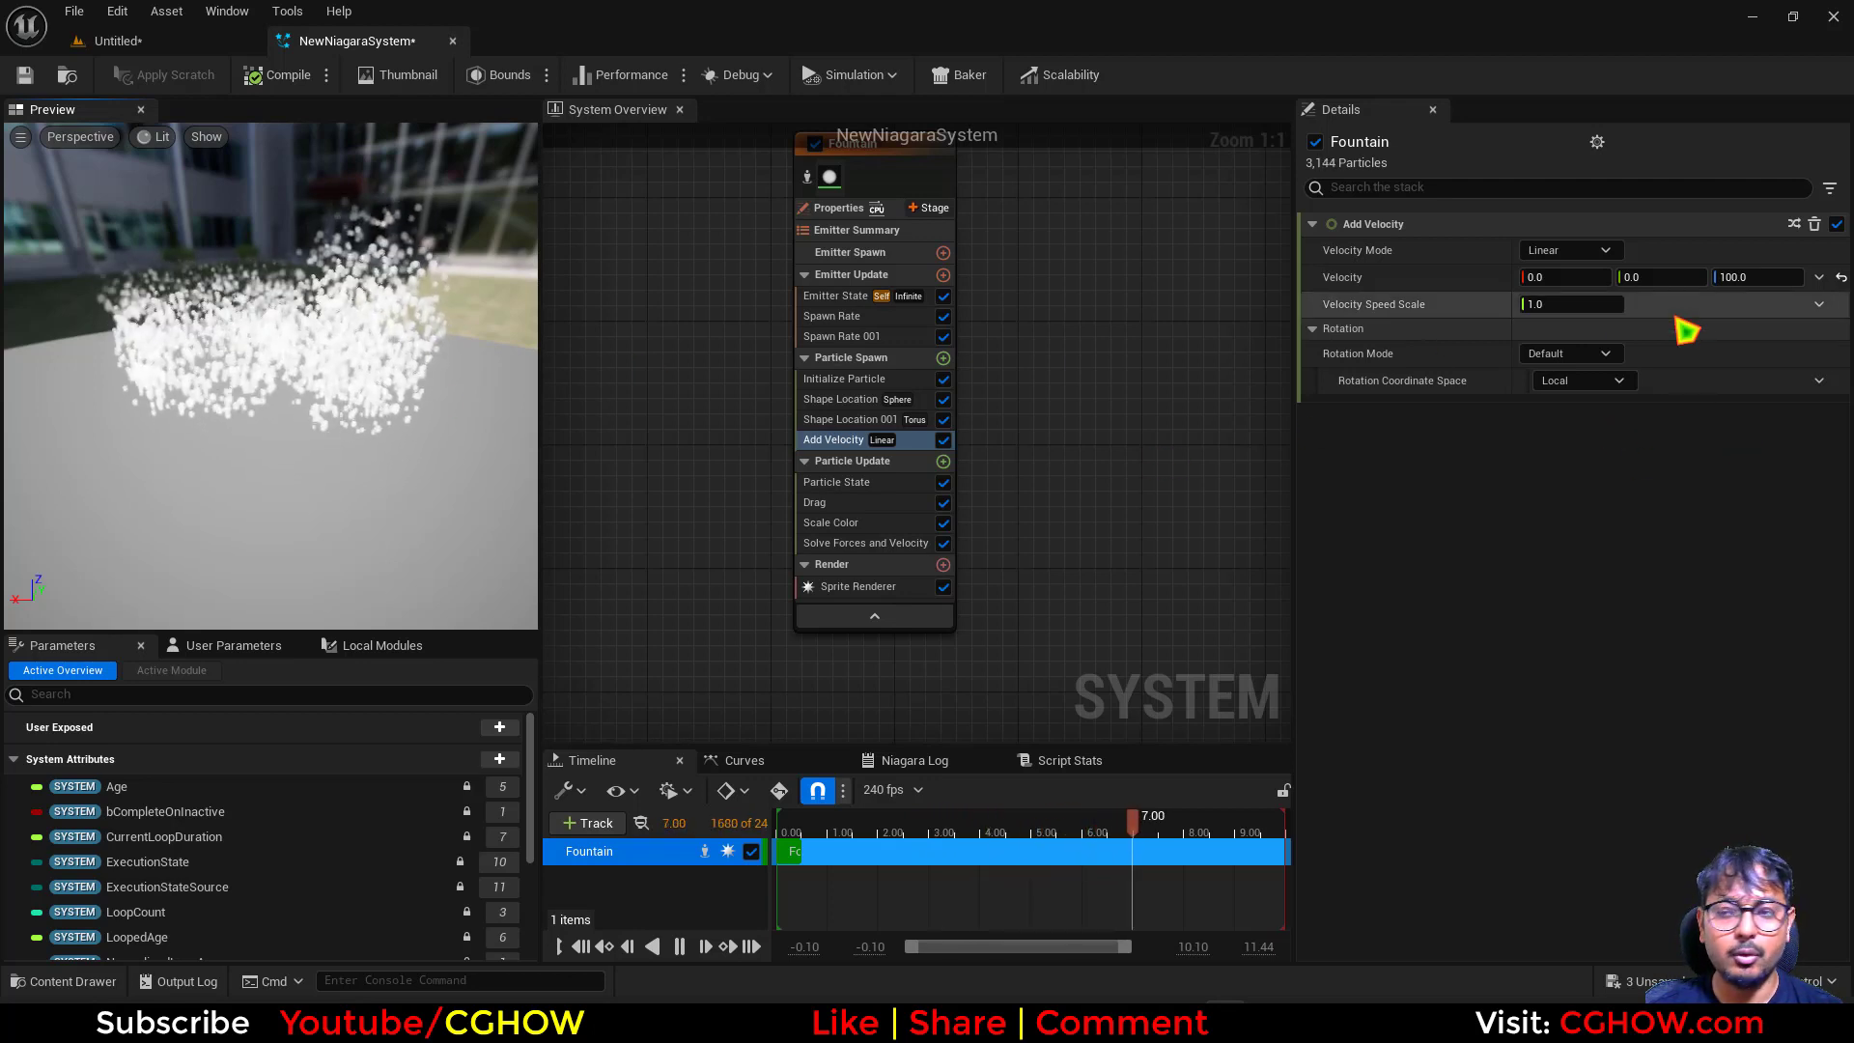
- Drive the Velocity input of Add Velocity with a Lerp Vector
{"action": "left_click", "coordinate": [1819, 279]}
{"action": "type", "text": "lerp"}
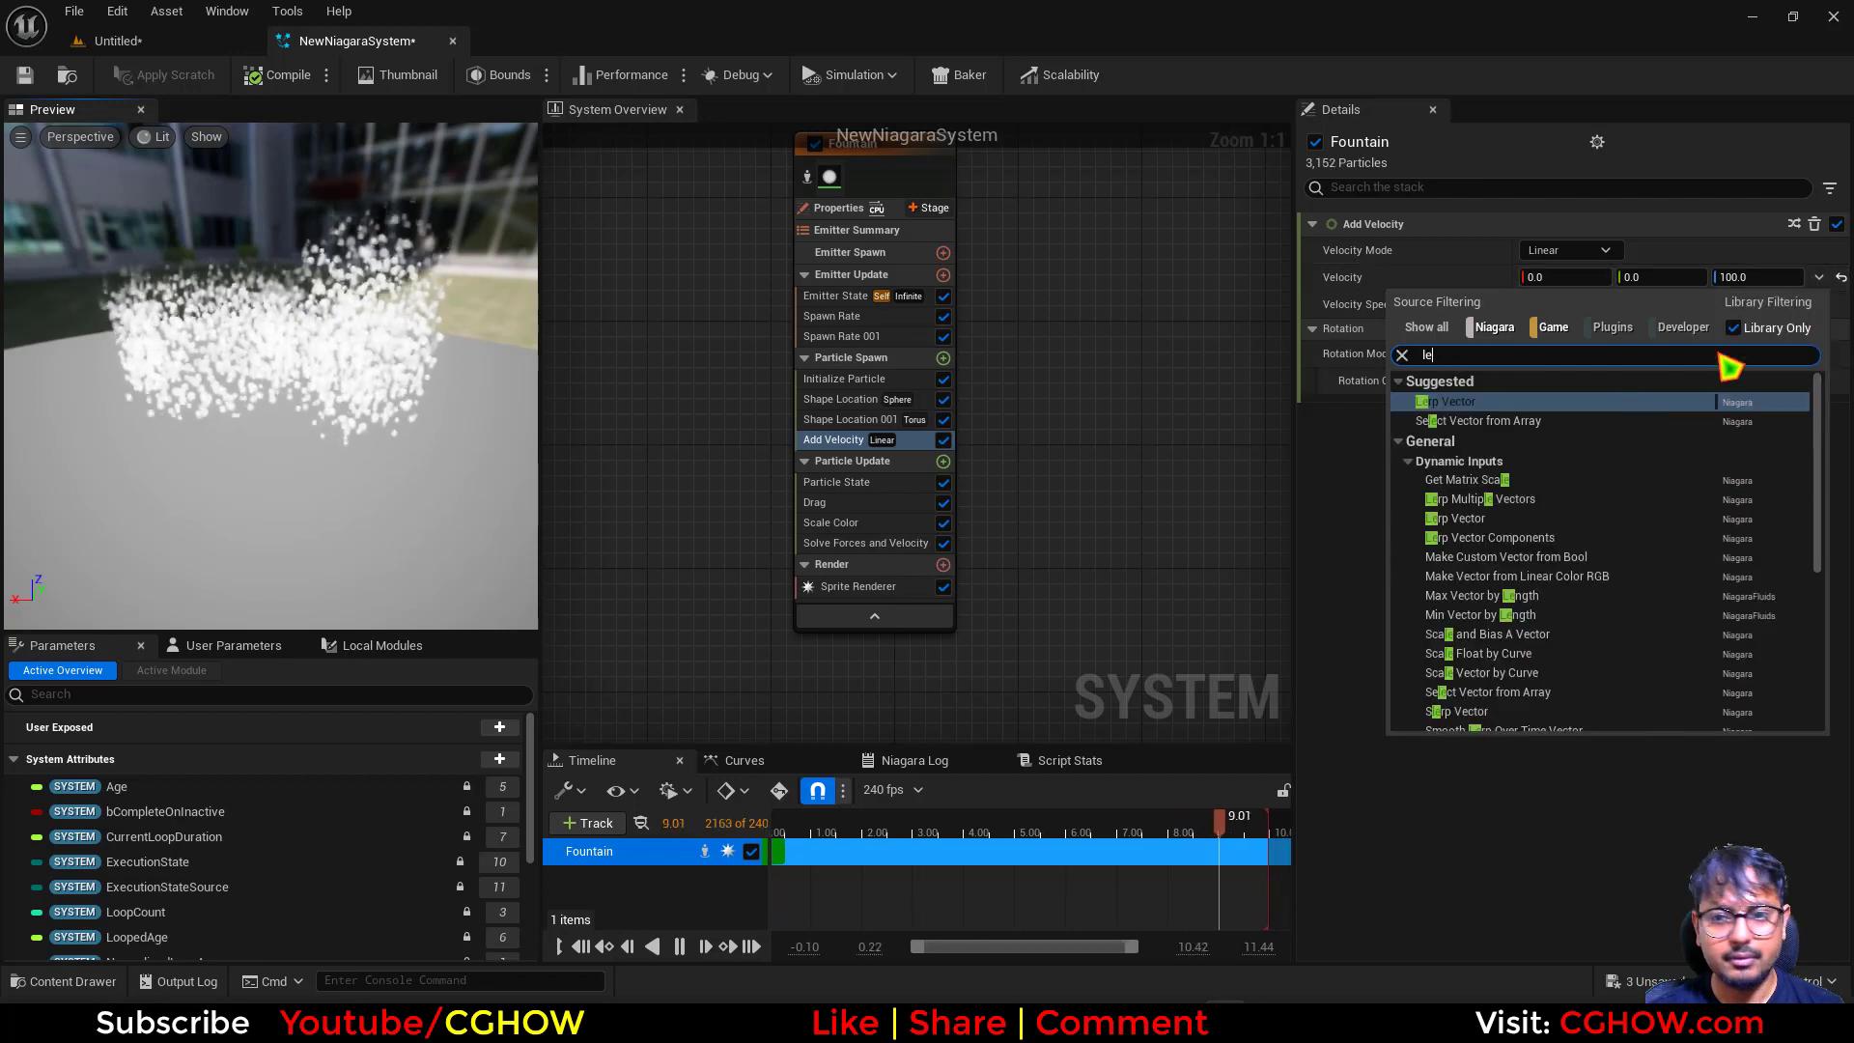
{"action": "left_click", "coordinate": [1456, 405]}
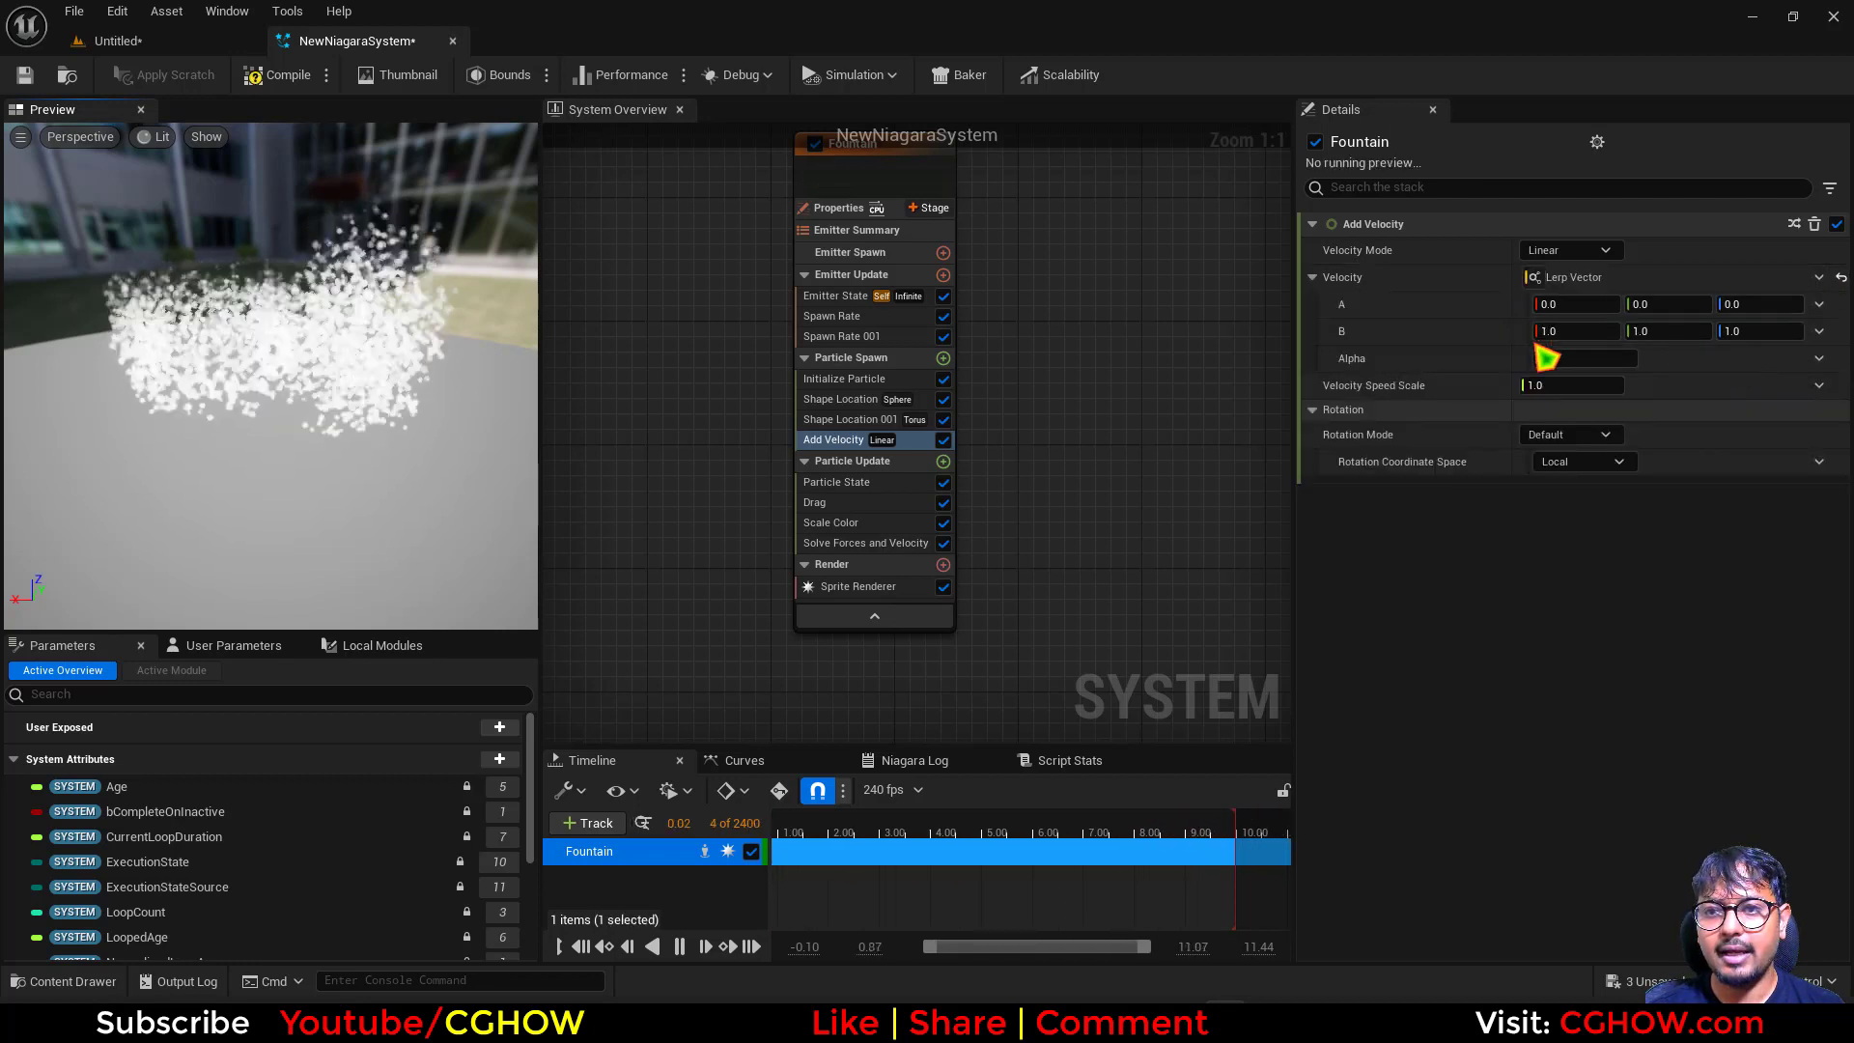
- Drive the Lerp Vector's Alpha with Multiply Float by Int and its Integer with Spawn Group
{"action": "left_click", "coordinate": [1820, 359]}
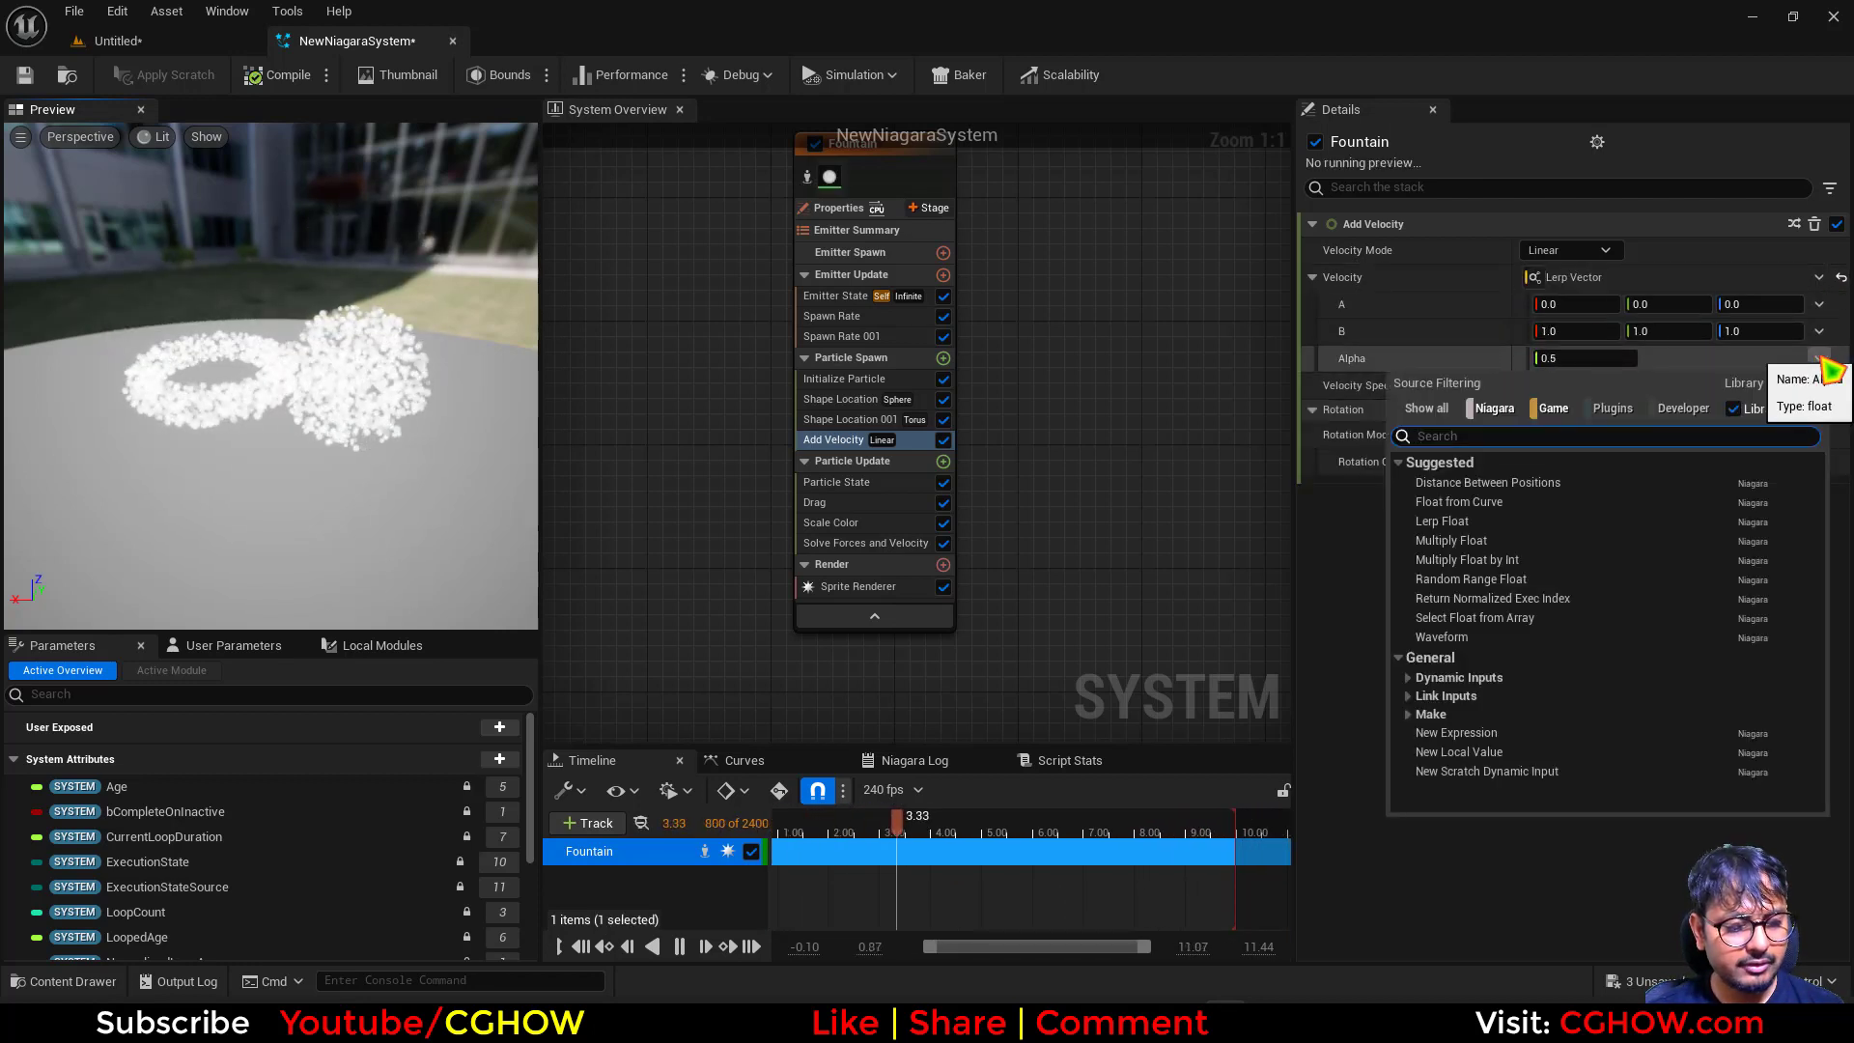
{"action": "type", "text": "int"}
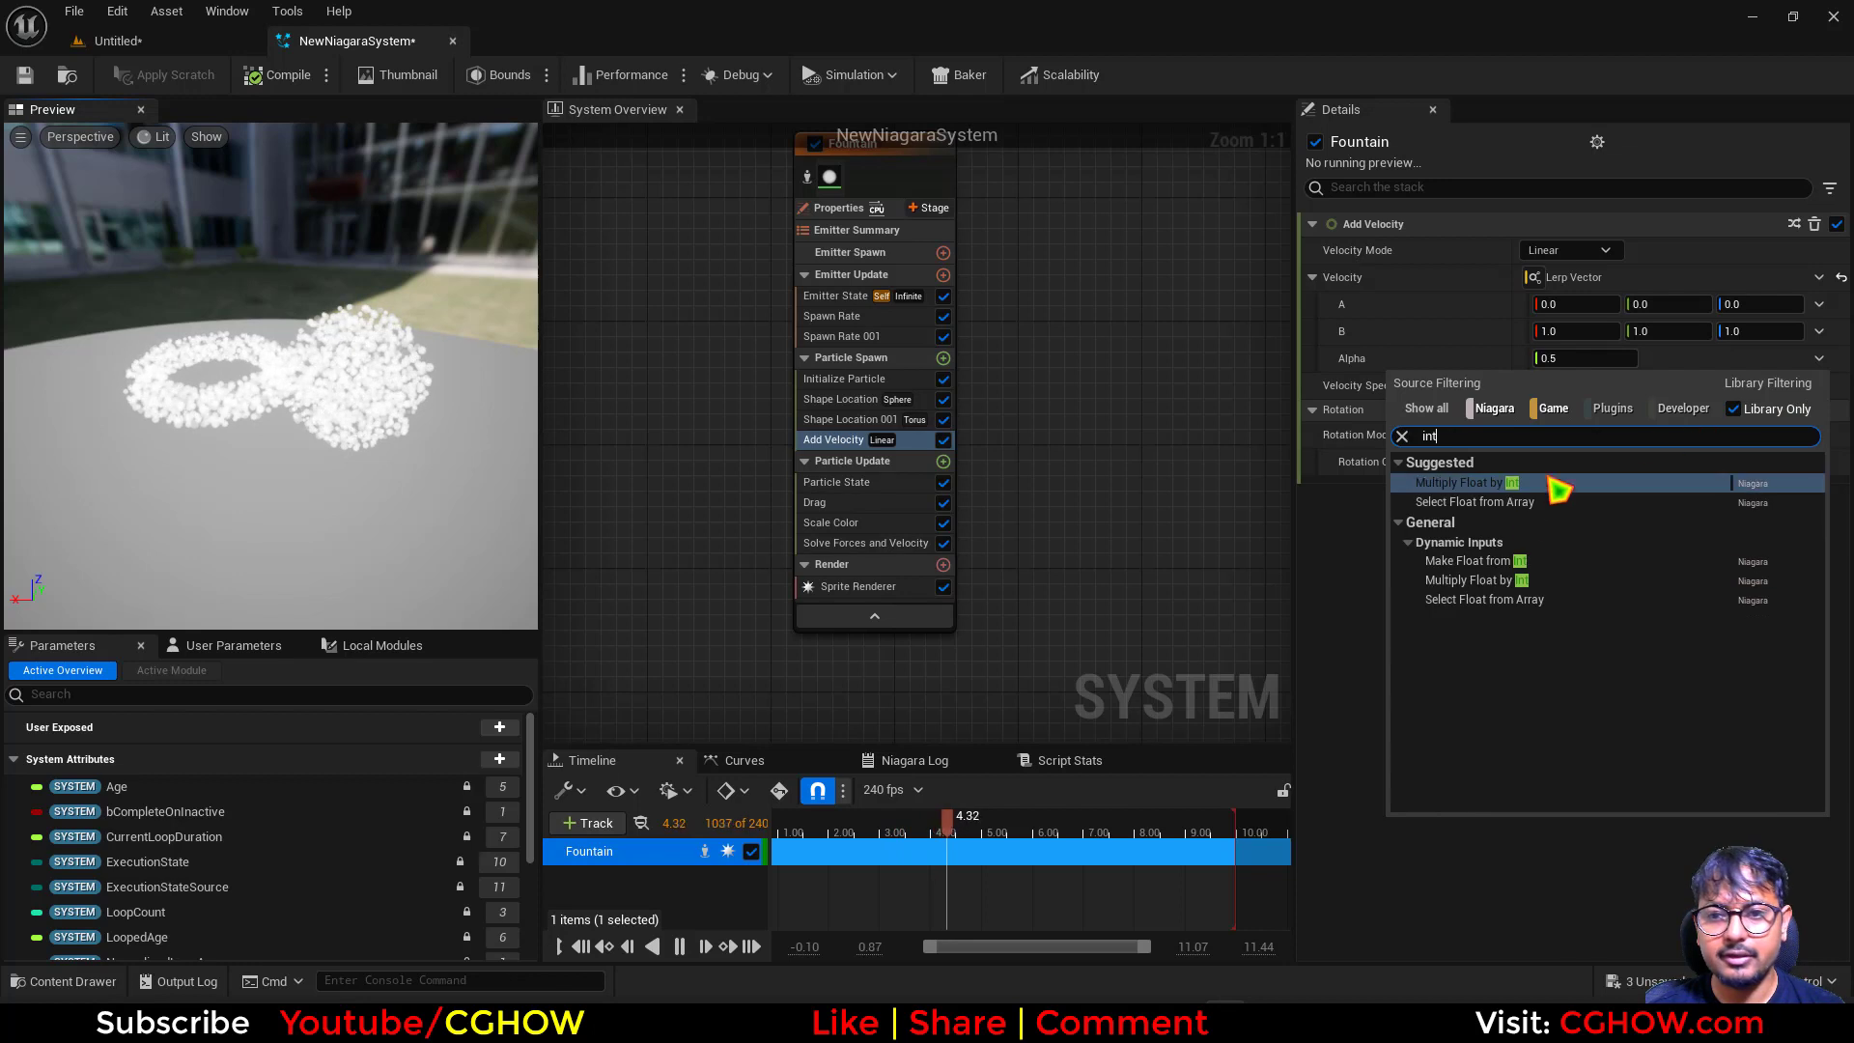
{"action": "left_click", "coordinate": [1466, 483]}
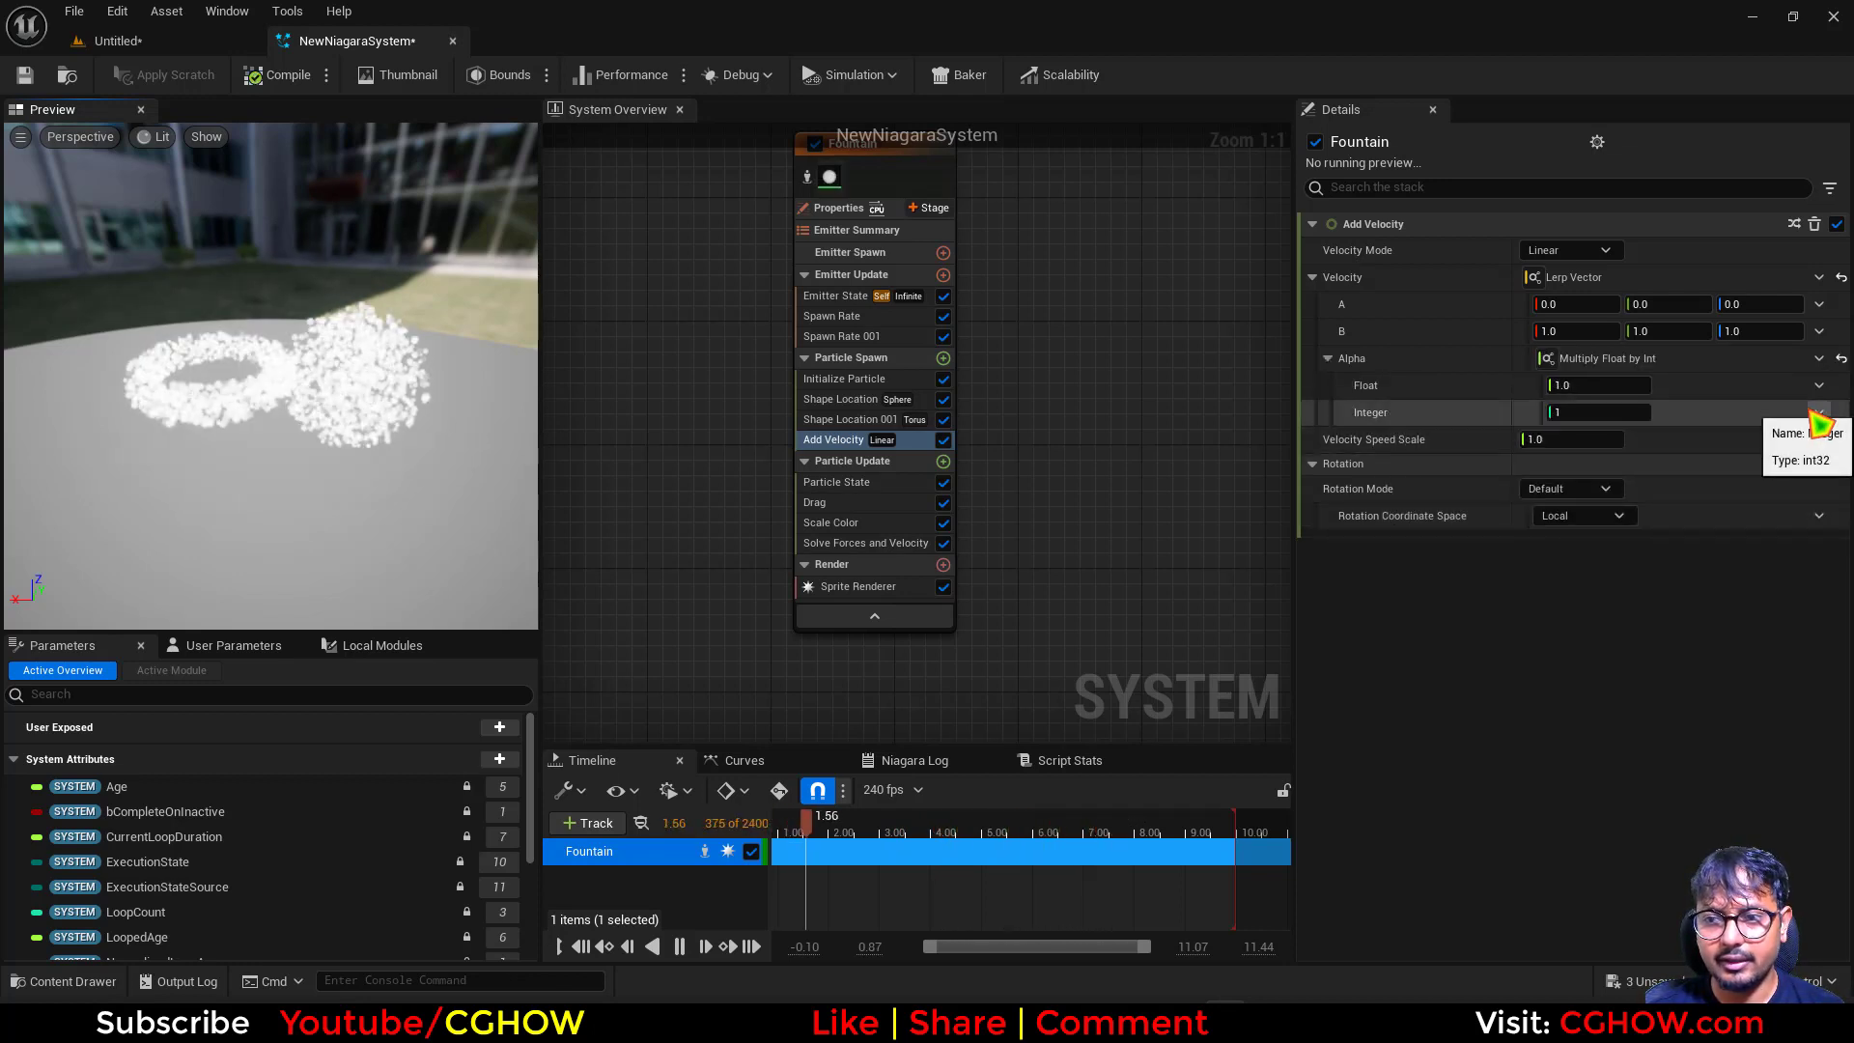
{"action": "left_click", "coordinate": [1818, 413]}
{"action": "type", "text": "spa"}
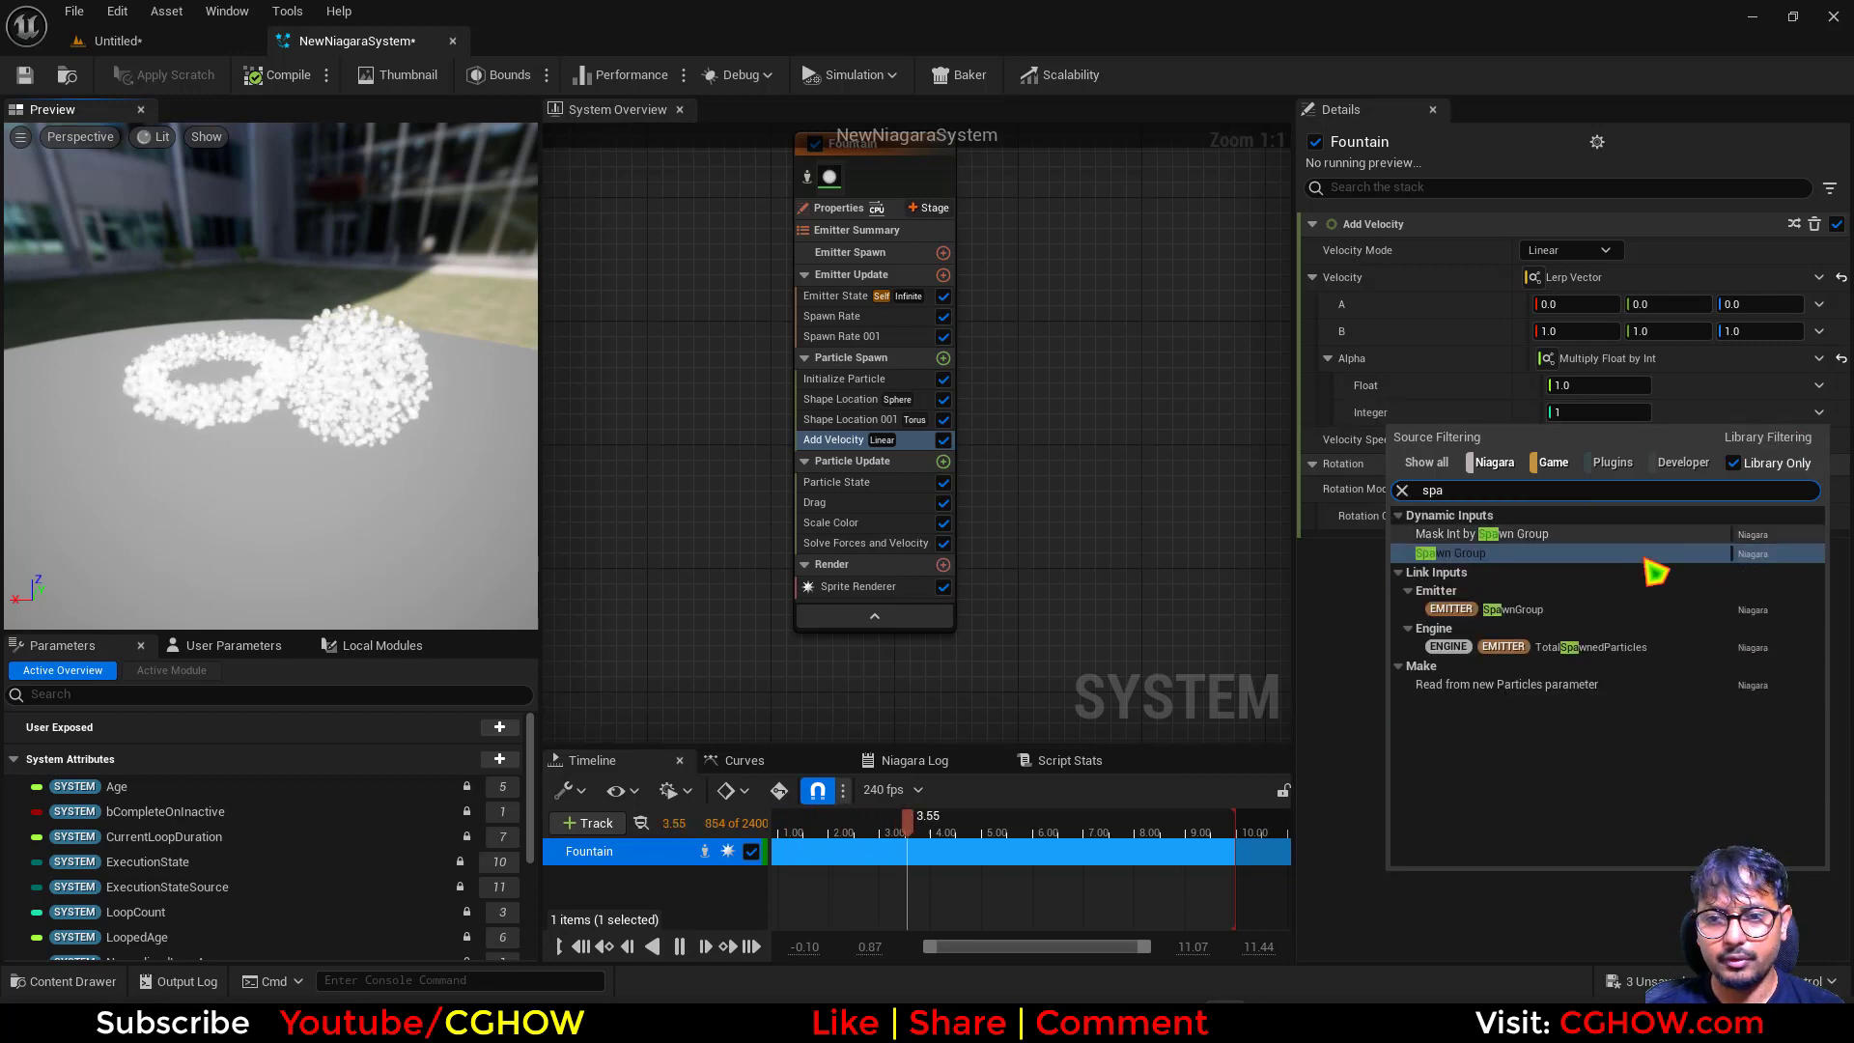
{"action": "left_click", "coordinate": [1644, 554]}
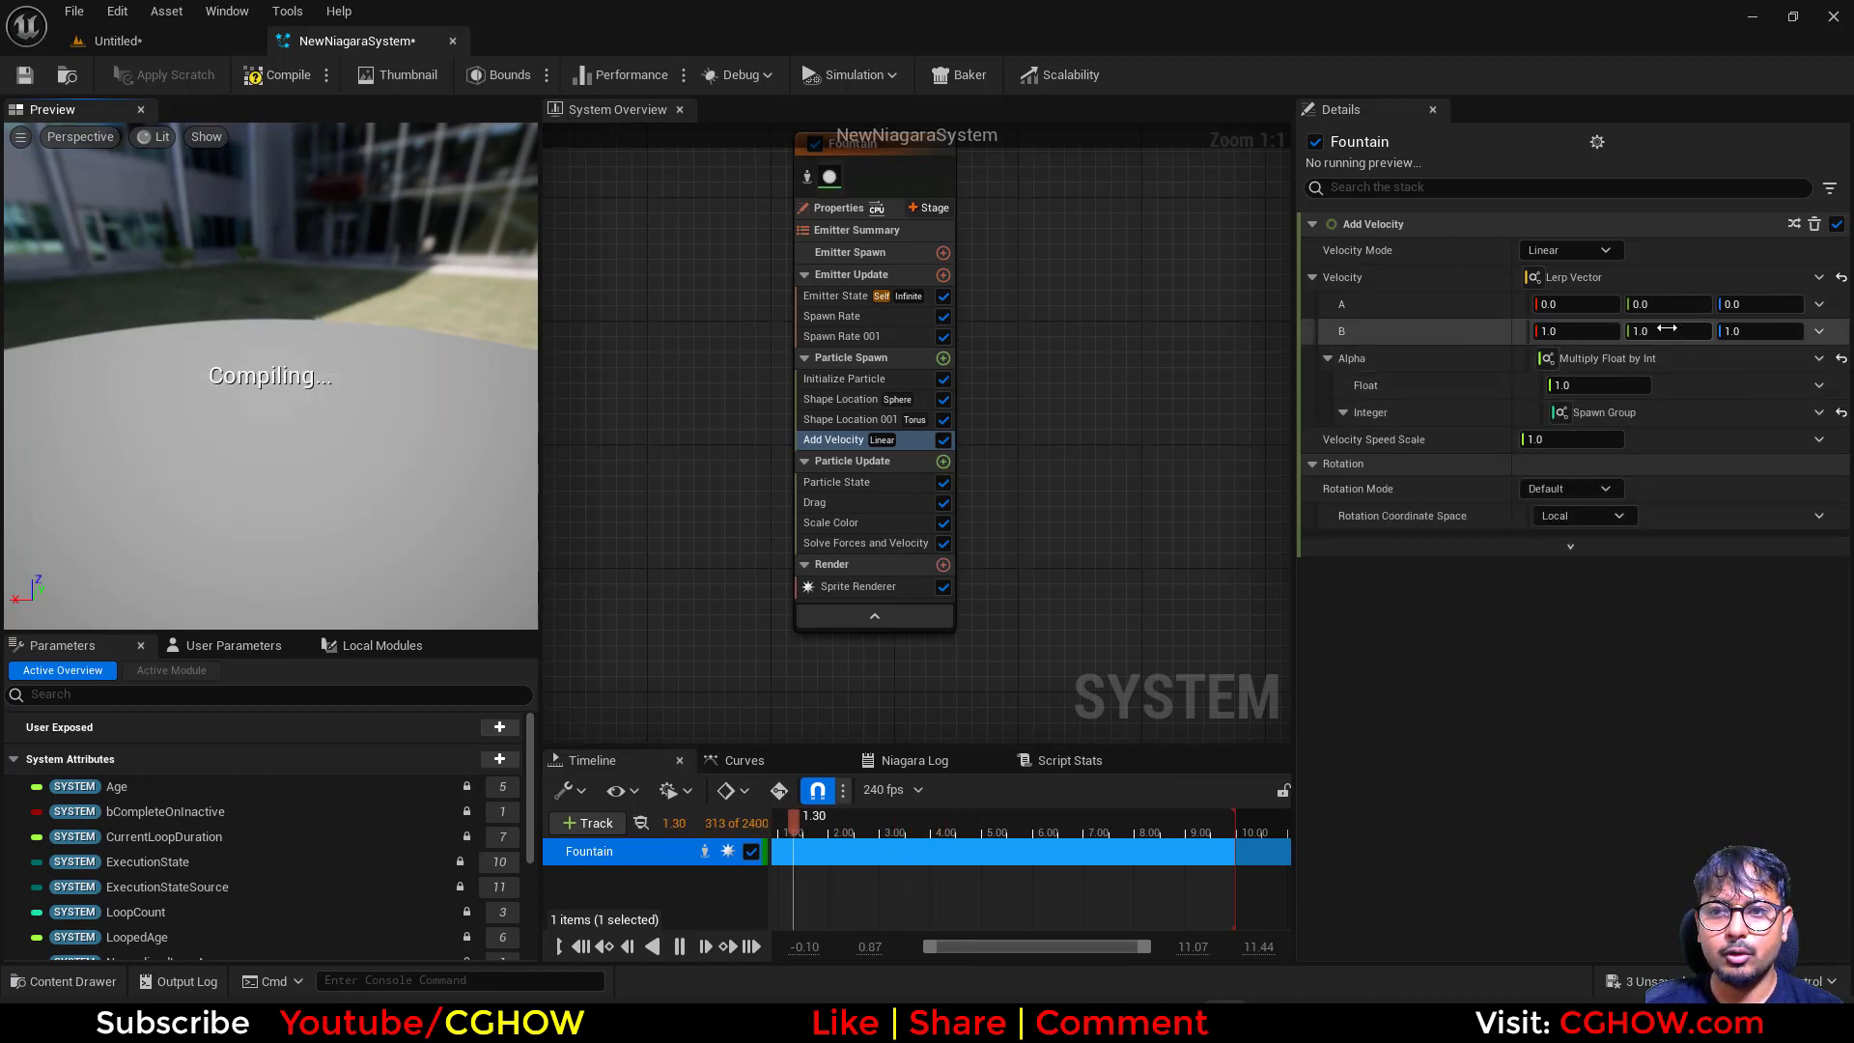
- Set the Lerp Vector's B value to 0, 0, 100
{"action": "type", "text": "0"}
{"action": "key", "text": "Tab"}
{"action": "key", "text": "Tab"}
{"action": "type", "text": "1000"}
{"action": "key", "text": "Return"}
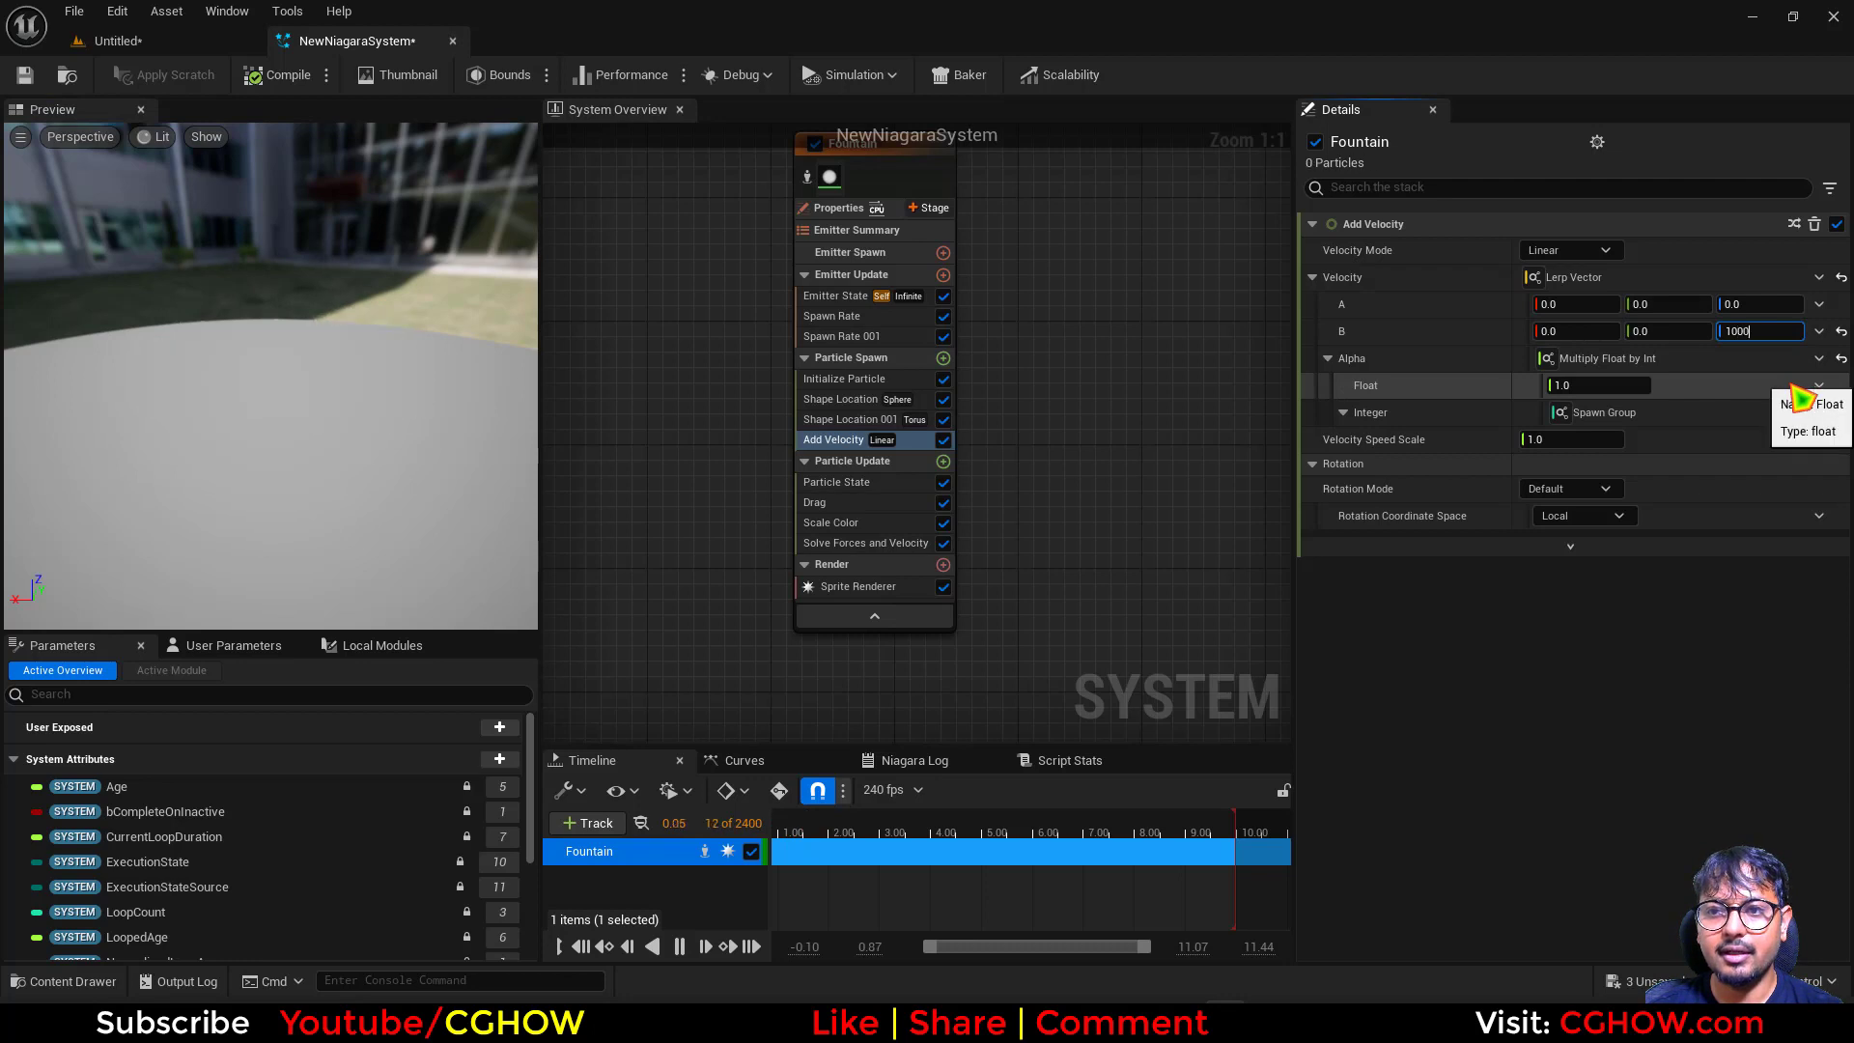
{"action": "type", "text": "100"}
{"action": "key", "text": "Return"}
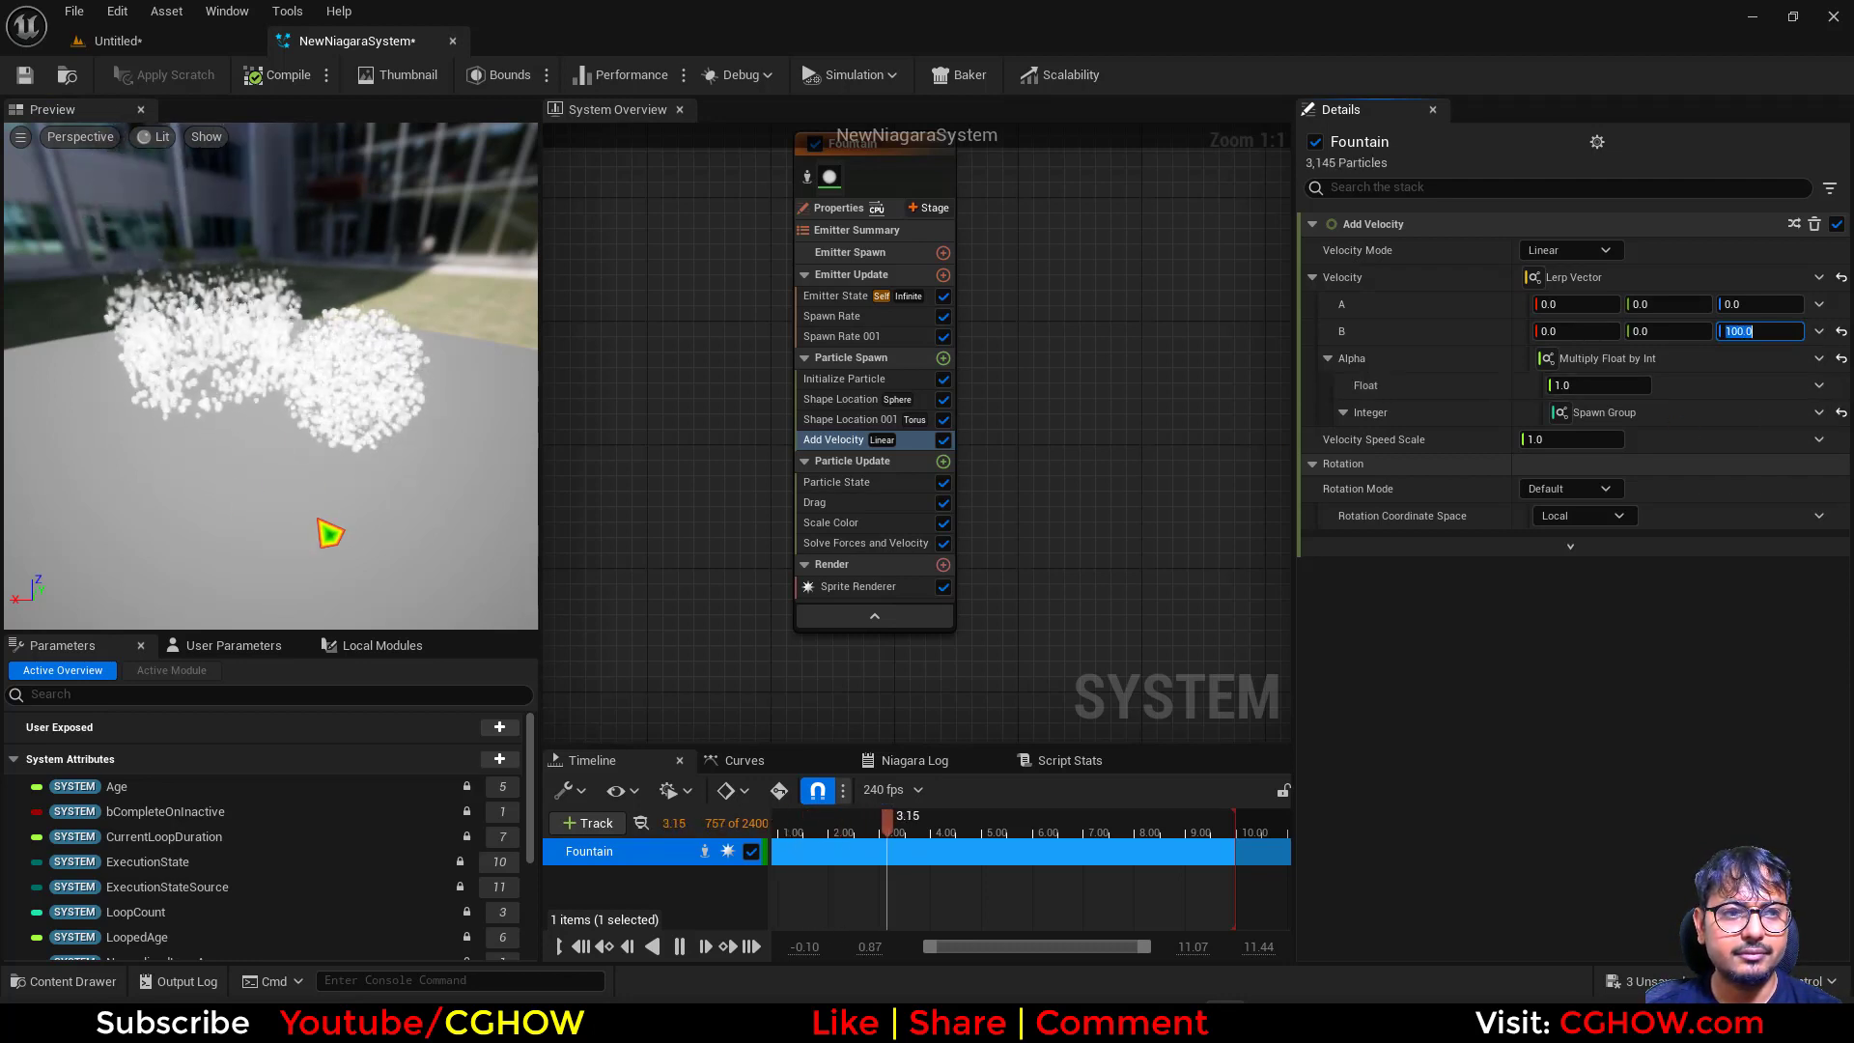
- Set the Z of the Lerp Vector's B to 0, enter an upward Z velocity in A, and reopen the Spawn Rate settings
{"action": "type", "text": "0"}
{"action": "key", "text": "Return"}
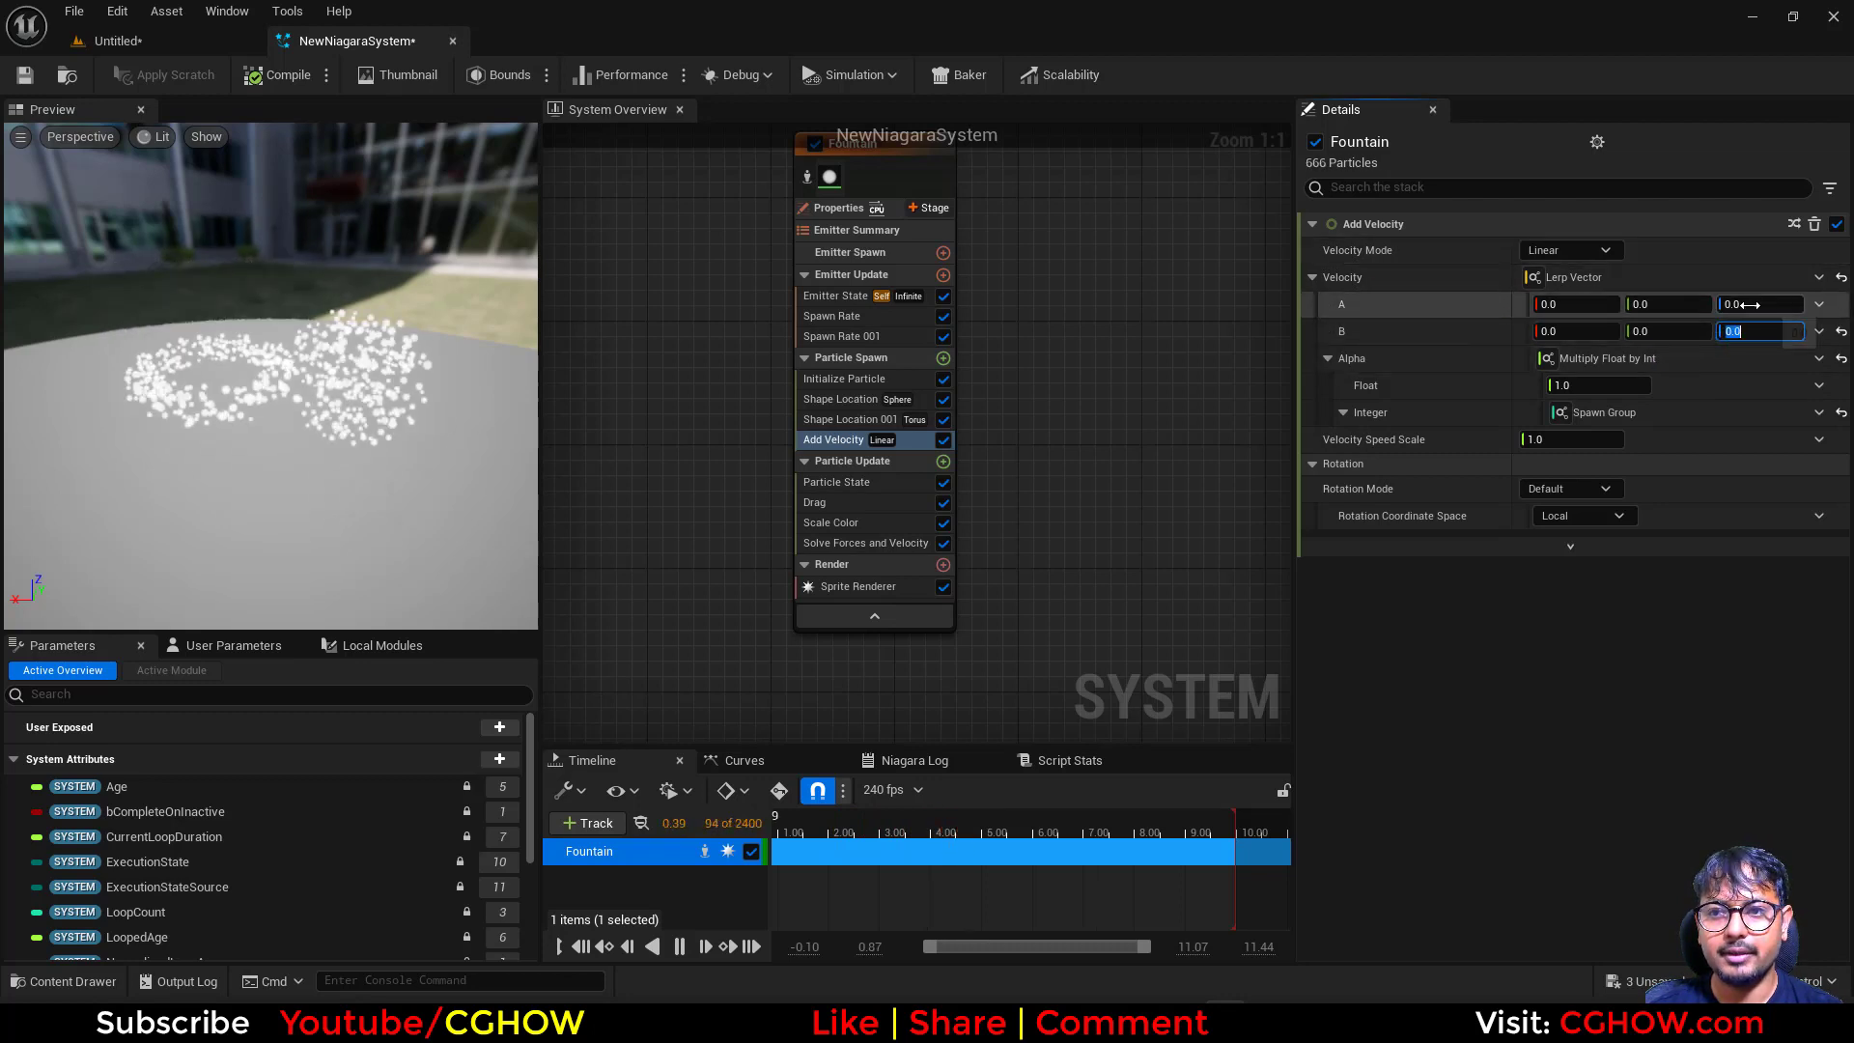
{"action": "left_click", "coordinate": [1763, 305]}
{"action": "type", "text": "10"}
{"action": "key", "text": "BackSpace"}
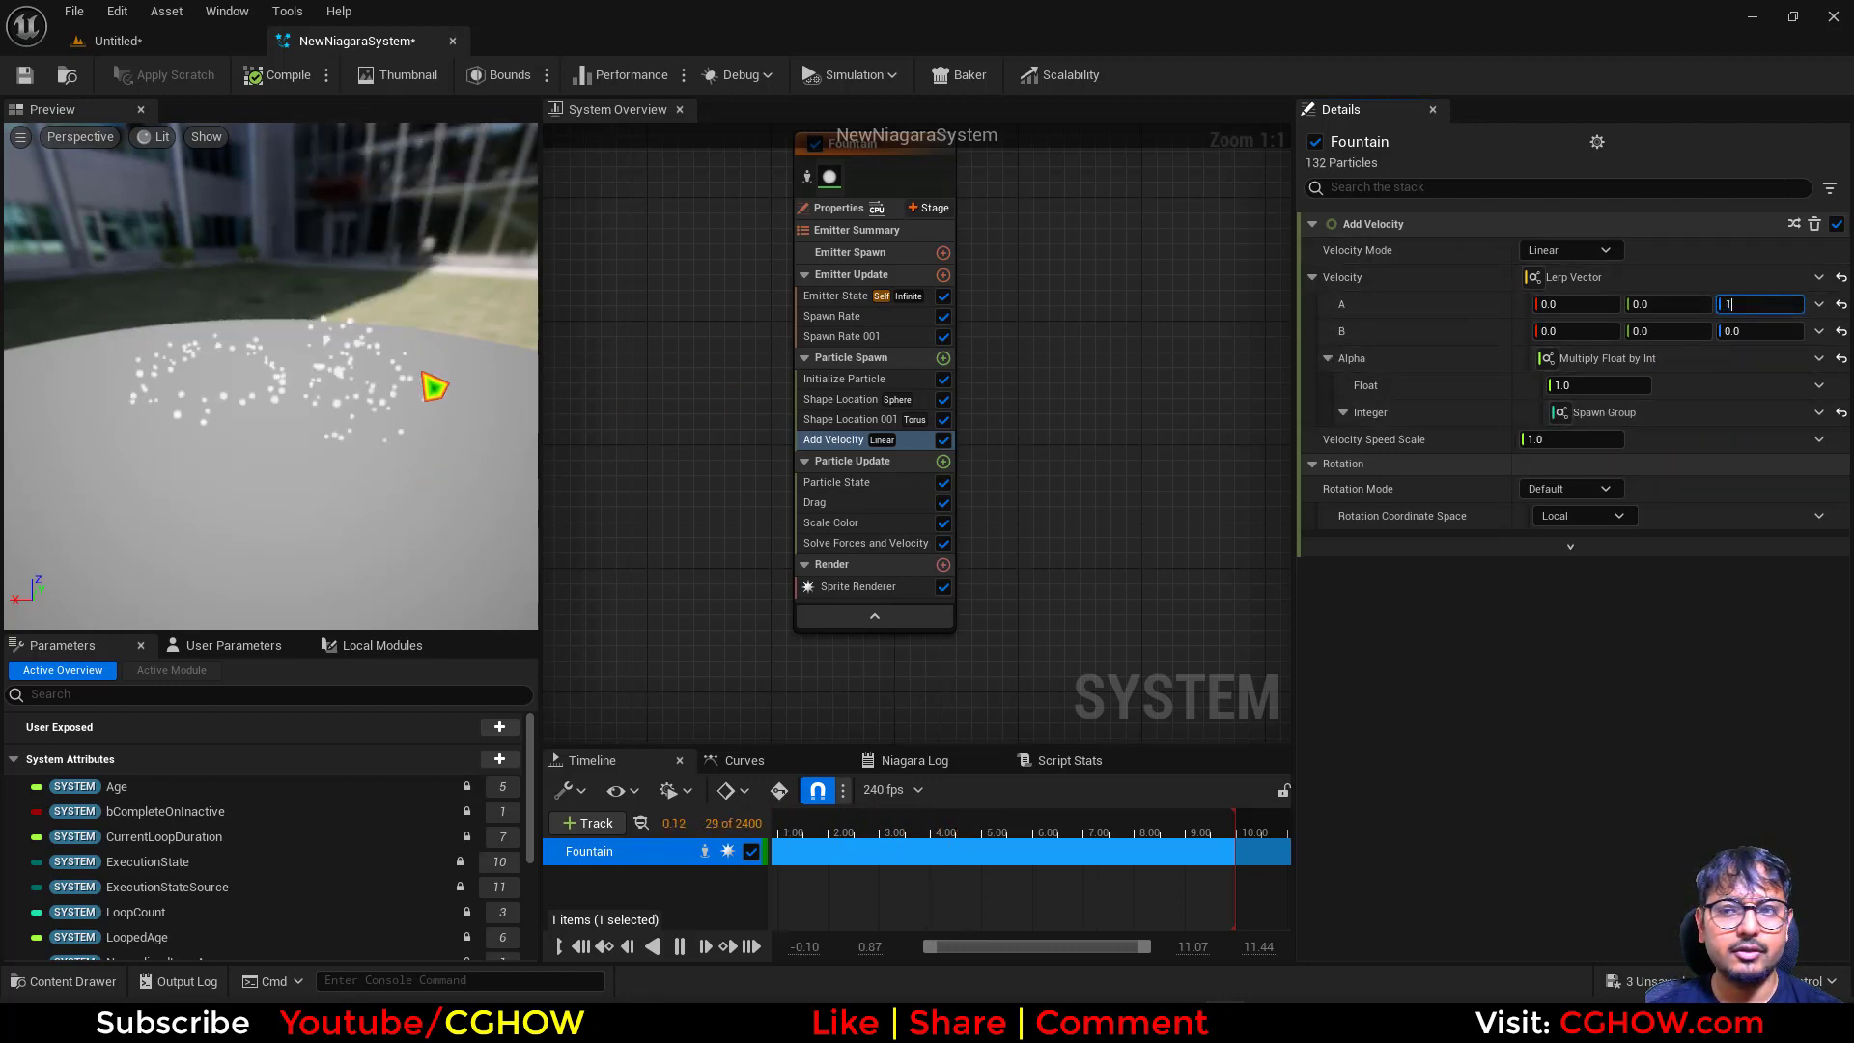
{"action": "left_click", "coordinate": [850, 317]}
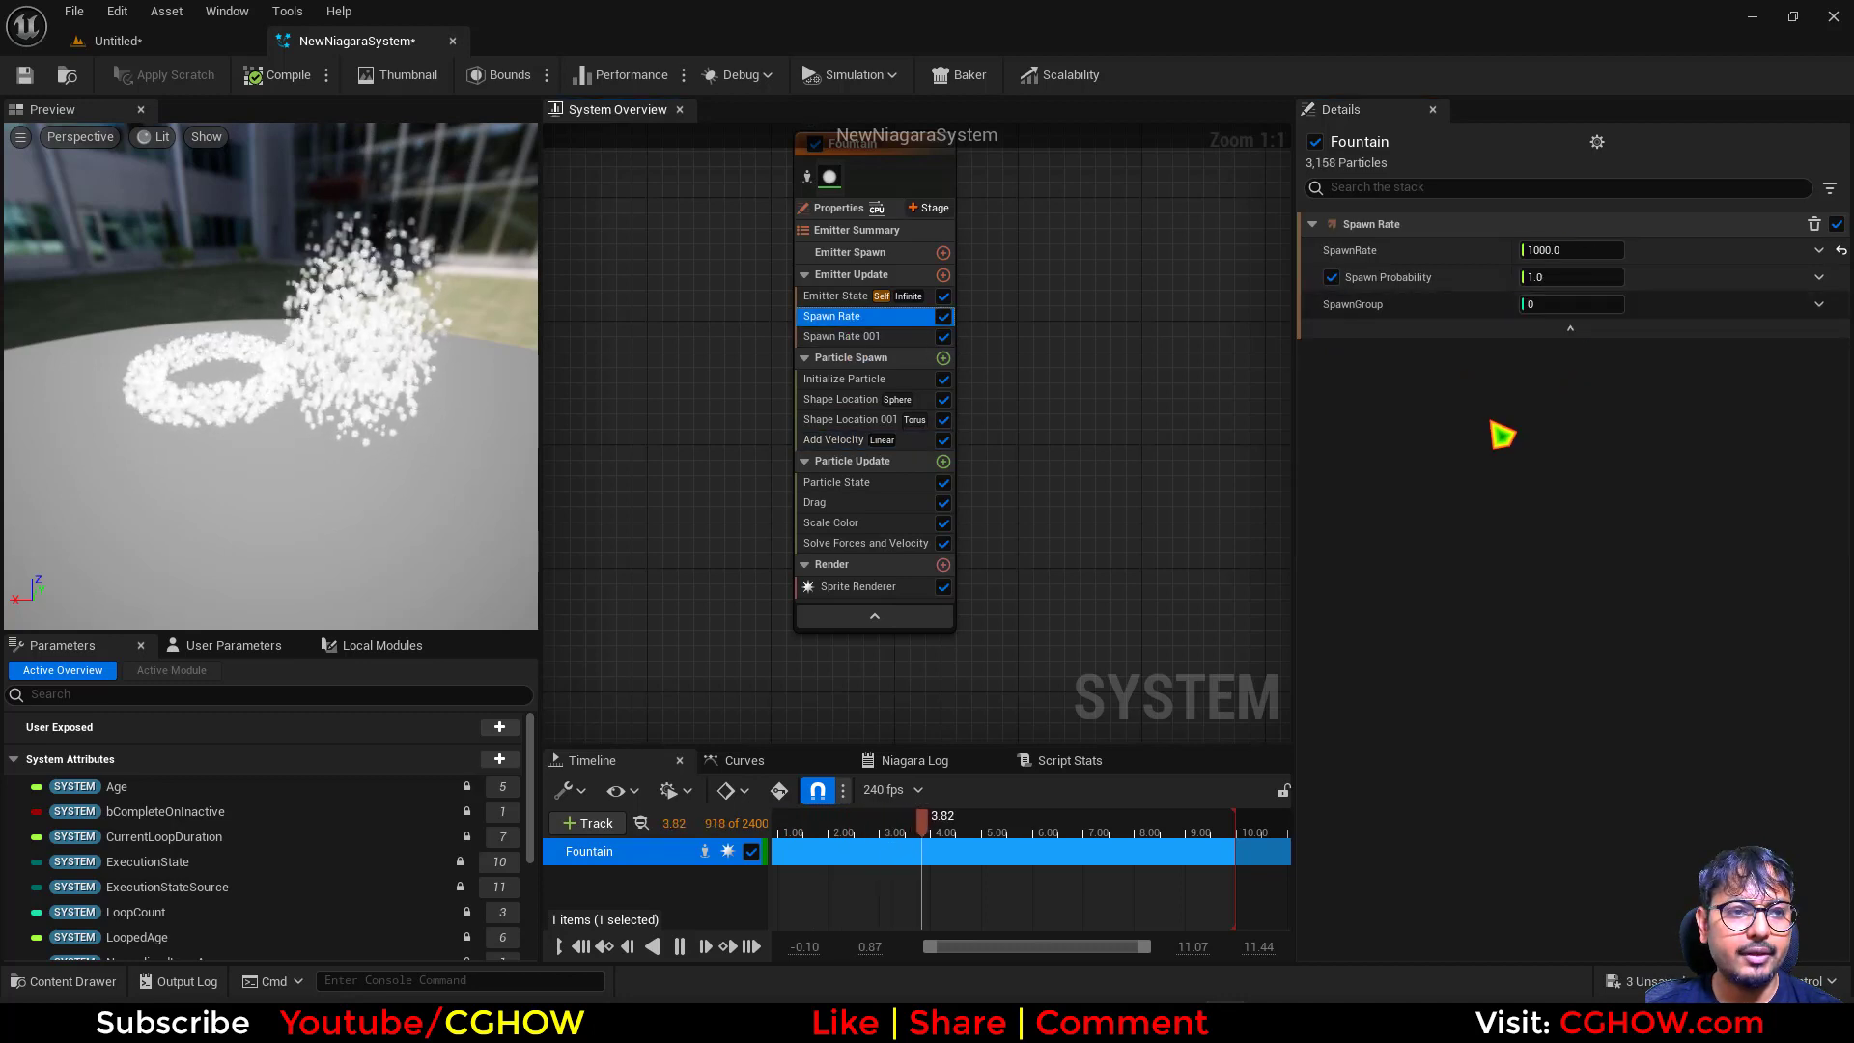